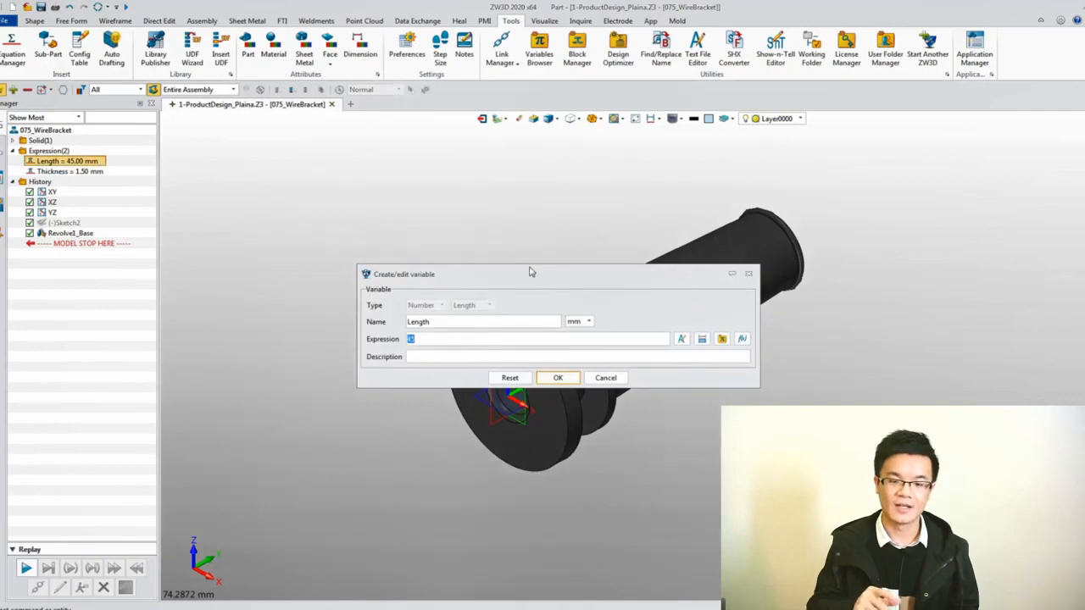
Step: Set the wire bracket's Length variable to 60 mm and its Thickness variable to 3 mm
{"action": "left_click_drag", "start_coordinate": [529, 273], "coordinate": [424, 114]}
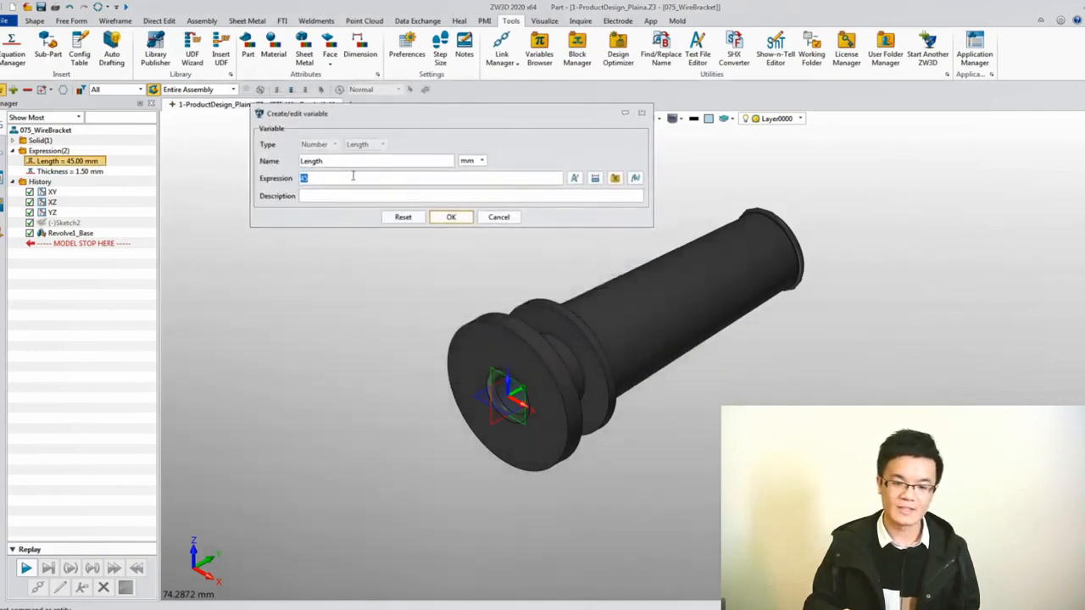
{"action": "left_click", "coordinate": [454, 217]}
{"action": "double_click", "coordinate": [70, 171]}
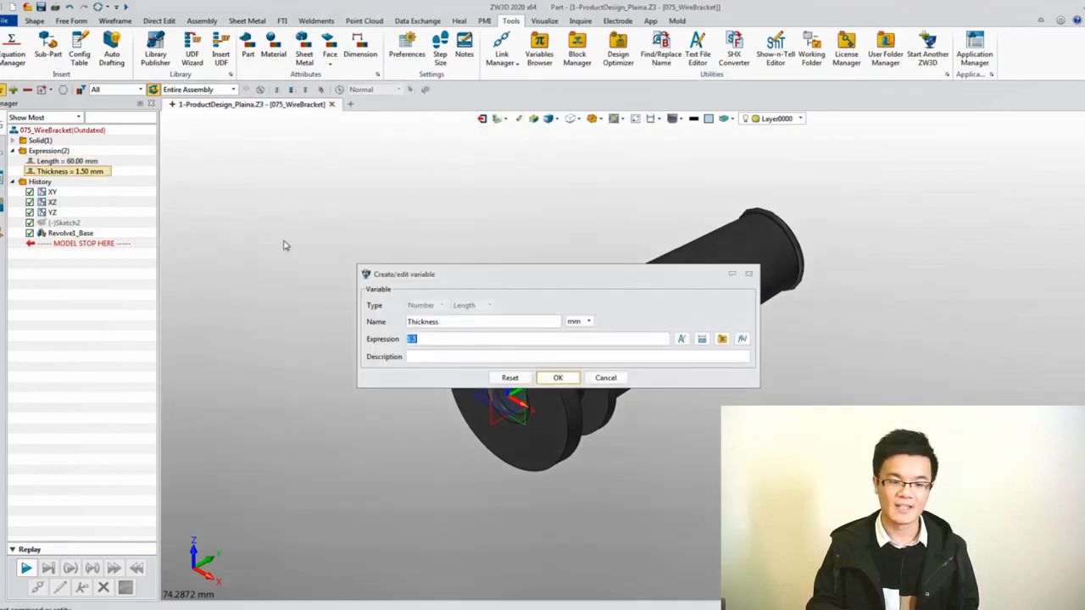
{"action": "left_click_drag", "start_coordinate": [509, 277], "coordinate": [379, 137]}
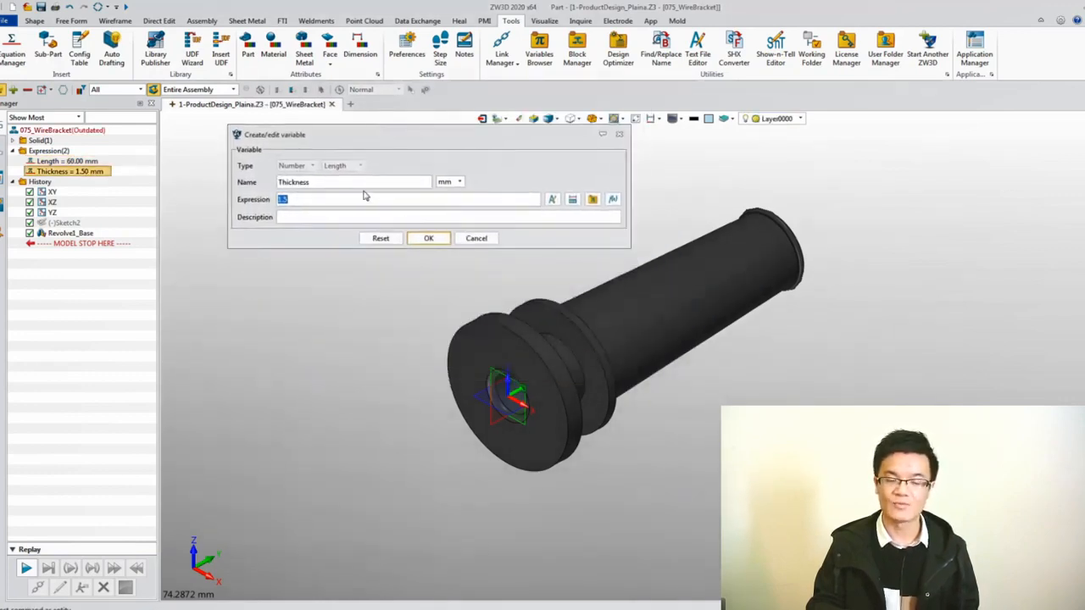
{"action": "type", "text": "3"}
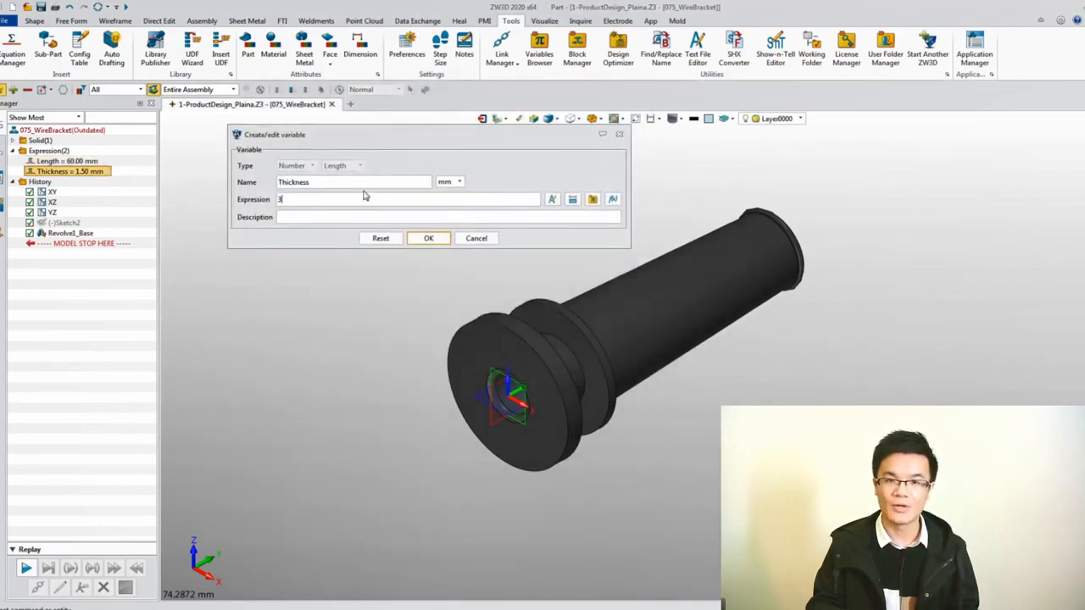
{"action": "left_click", "coordinate": [429, 238]}
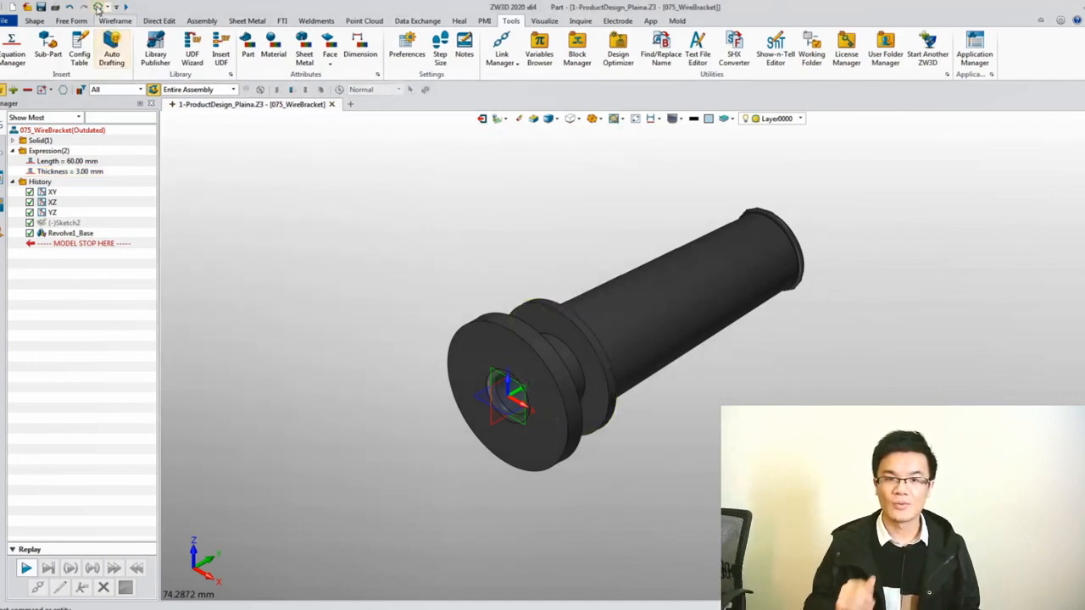
Step: Regenerate the wire bracket with the edited variables and return to the 00_Assembly
{"action": "left_click", "coordinate": [97, 7]}
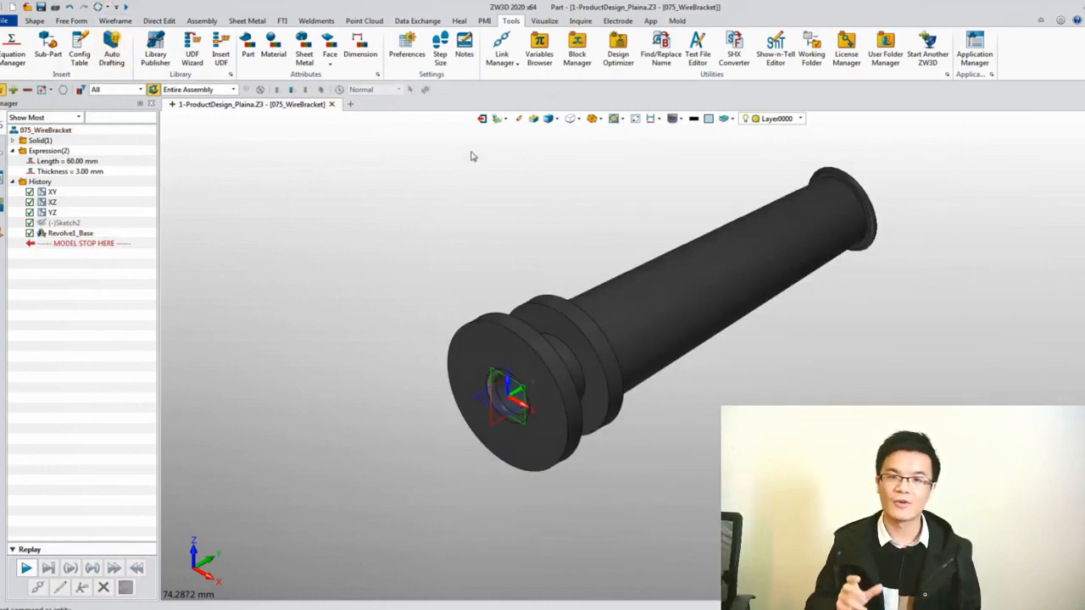
{"action": "left_click", "coordinate": [482, 120]}
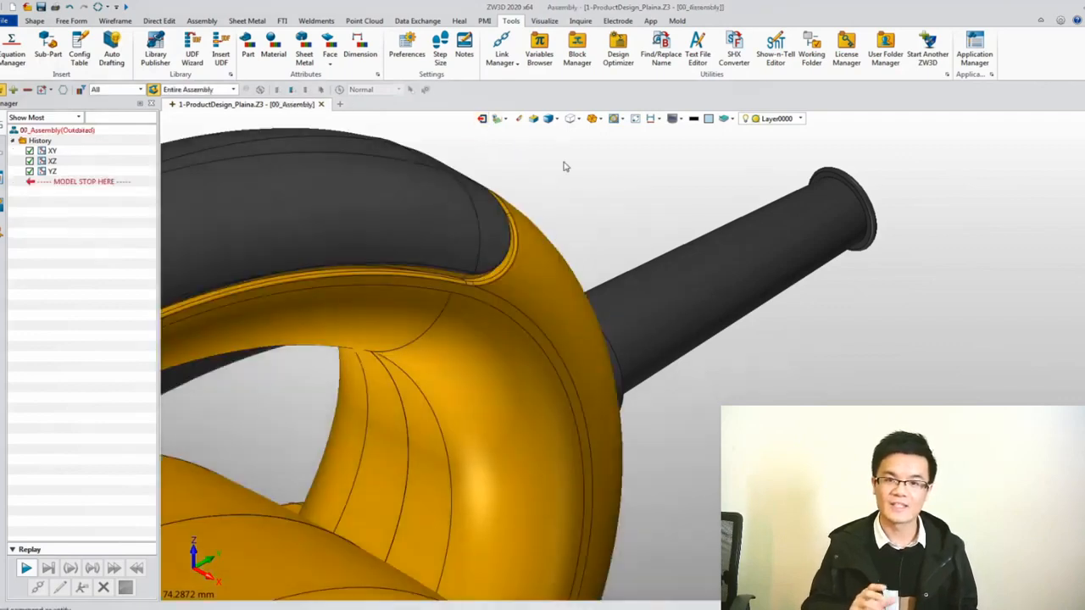
{"action": "key", "text": "ctrl+a"}
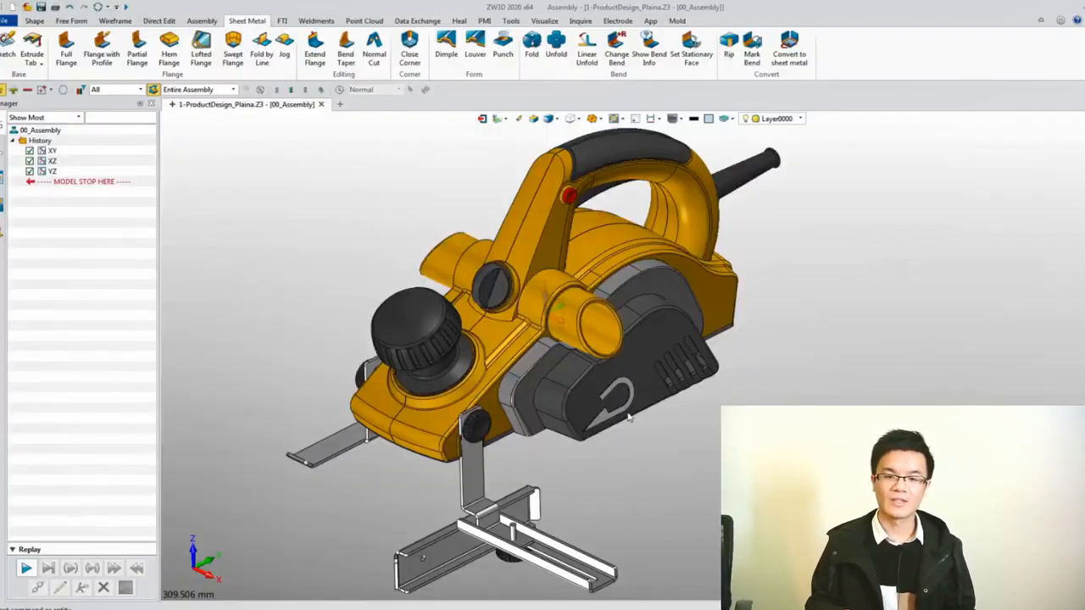
Step: Open the belt cover component from the assembly for part editing
{"action": "right_click", "coordinate": [635, 405]}
{"action": "left_click", "coordinate": [659, 405]}
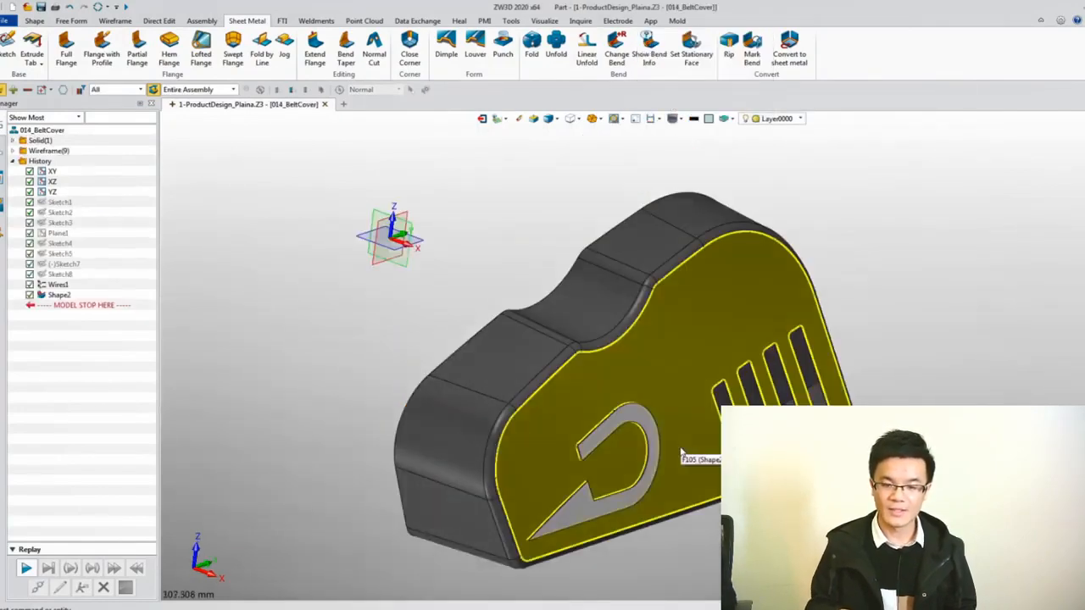
{"action": "middle_click_drag", "start_coordinate": [681, 452], "coordinate": [471, 210]}
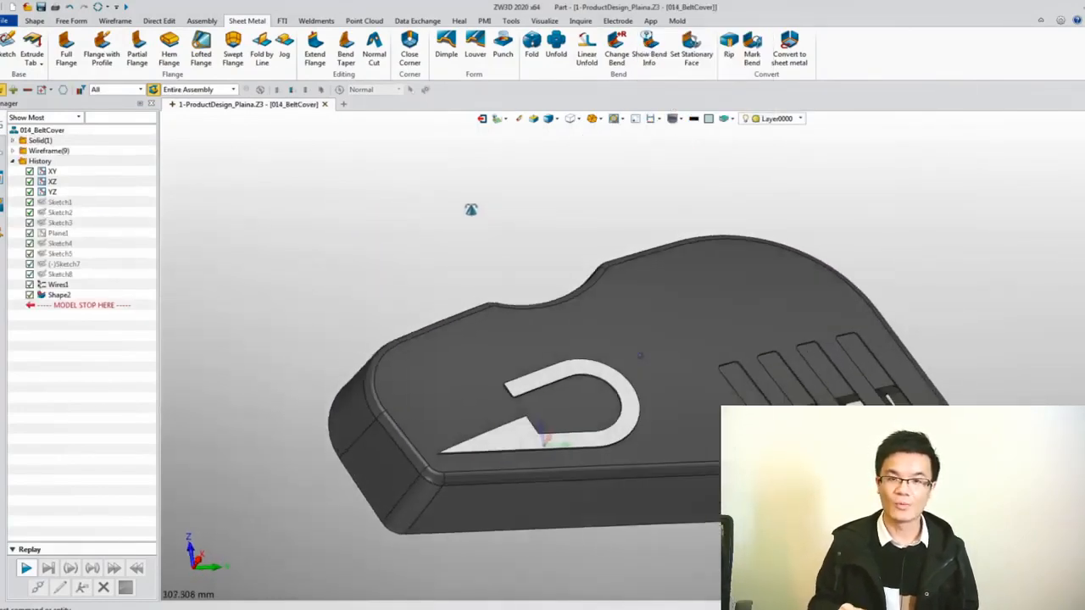
Step: Use Modify Fillets to set the radius of the belt cover's vertical front corner fillet to 8 mm
{"action": "left_click", "coordinate": [159, 21]}
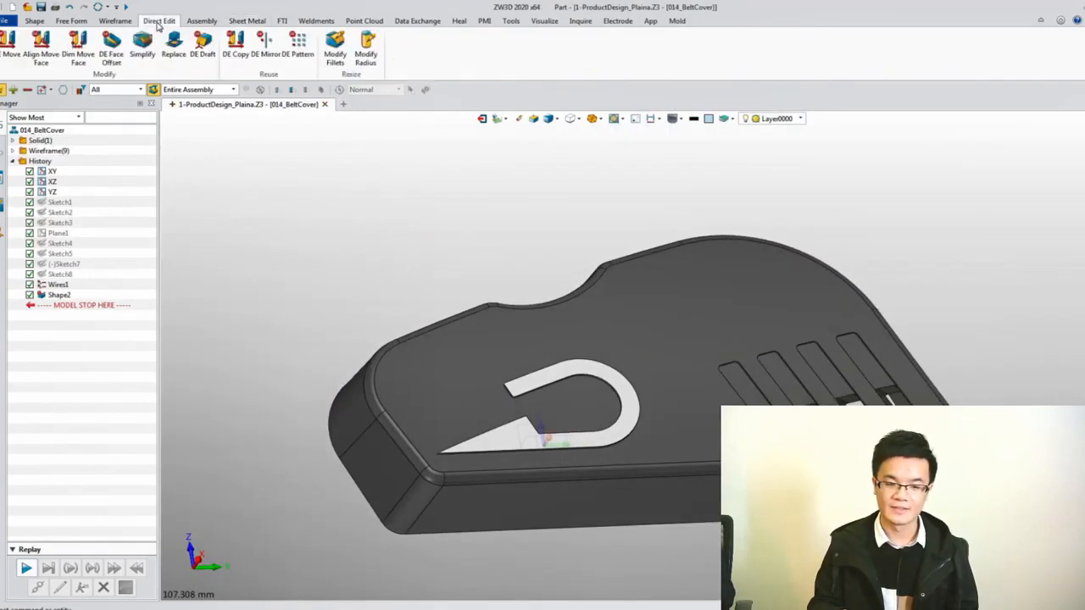
{"action": "left_click", "coordinate": [332, 54]}
{"action": "left_click", "coordinate": [416, 505]}
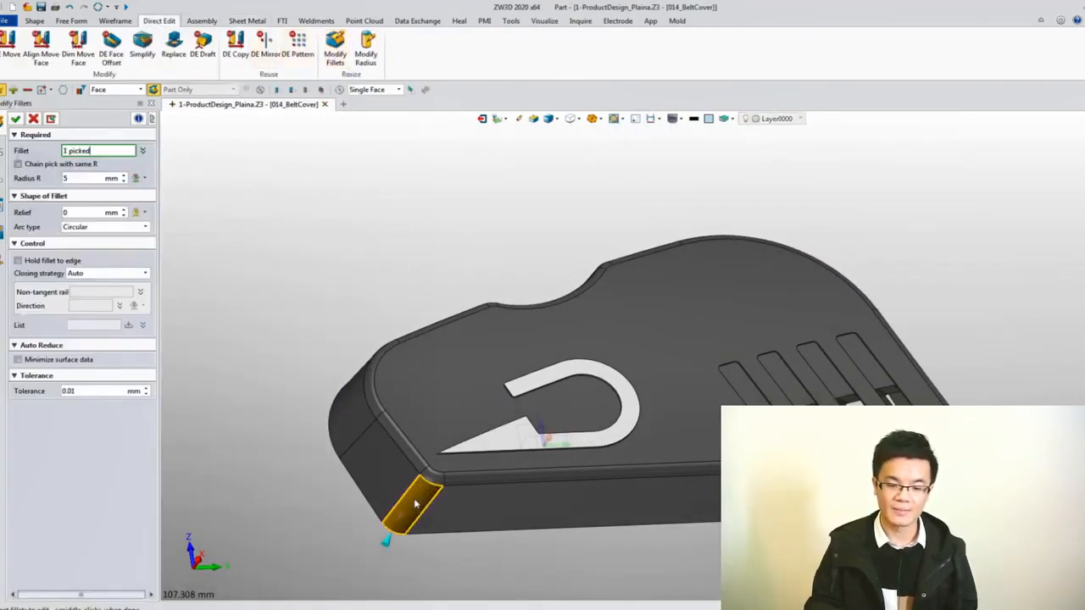
{"action": "middle_click", "coordinate": [383, 545]}
{"action": "type", "text": "7"}
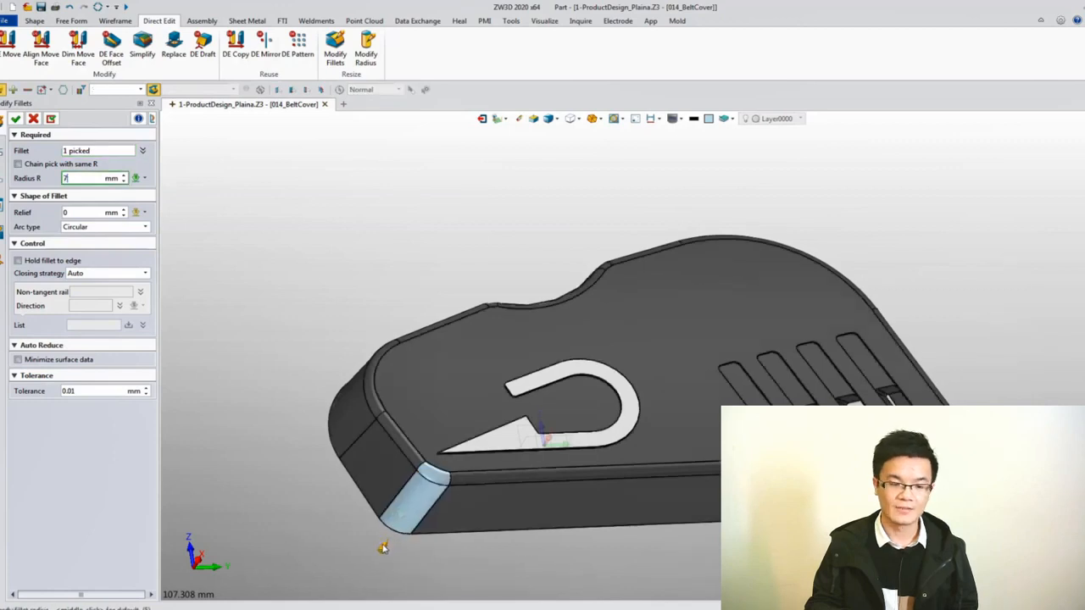
{"action": "left_click_drag", "start_coordinate": [79, 179], "coordinate": [51, 178]}
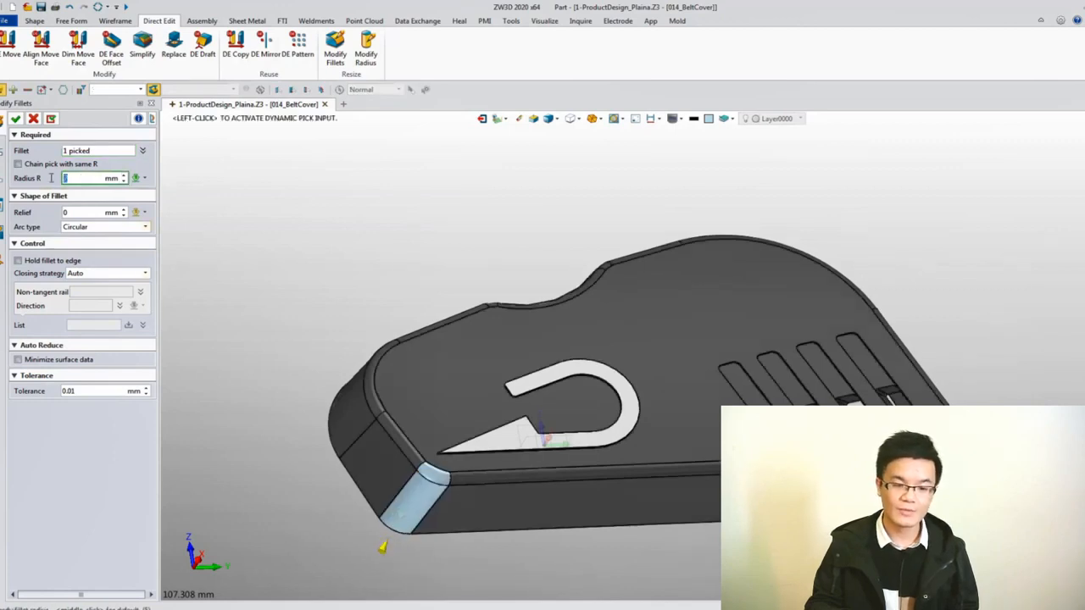
{"action": "type", "text": "8"}
{"action": "left_click", "coordinate": [15, 117]}
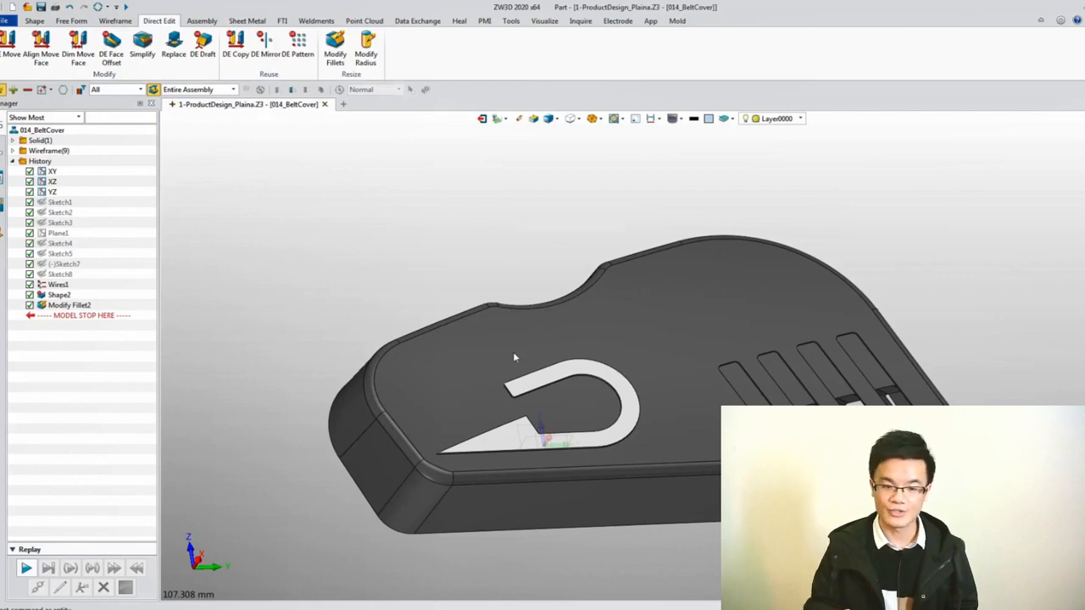
Step: Remove the curved arrow from the belt cover's large flat face with Simplify
{"action": "left_click", "coordinate": [550, 382]}
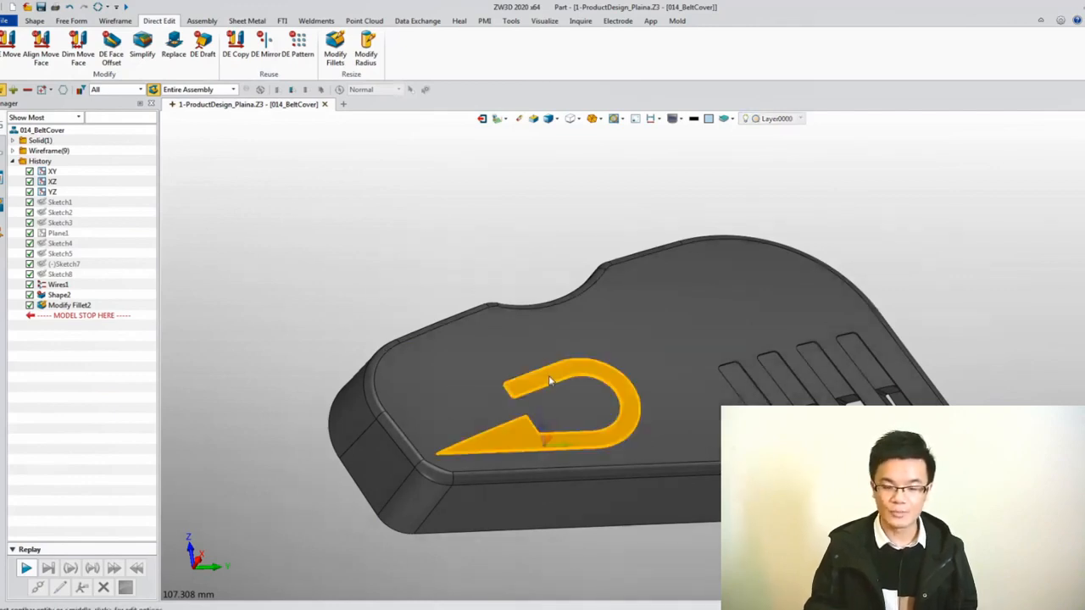
{"action": "right_click", "coordinate": [549, 382]}
{"action": "left_click", "coordinate": [589, 368]}
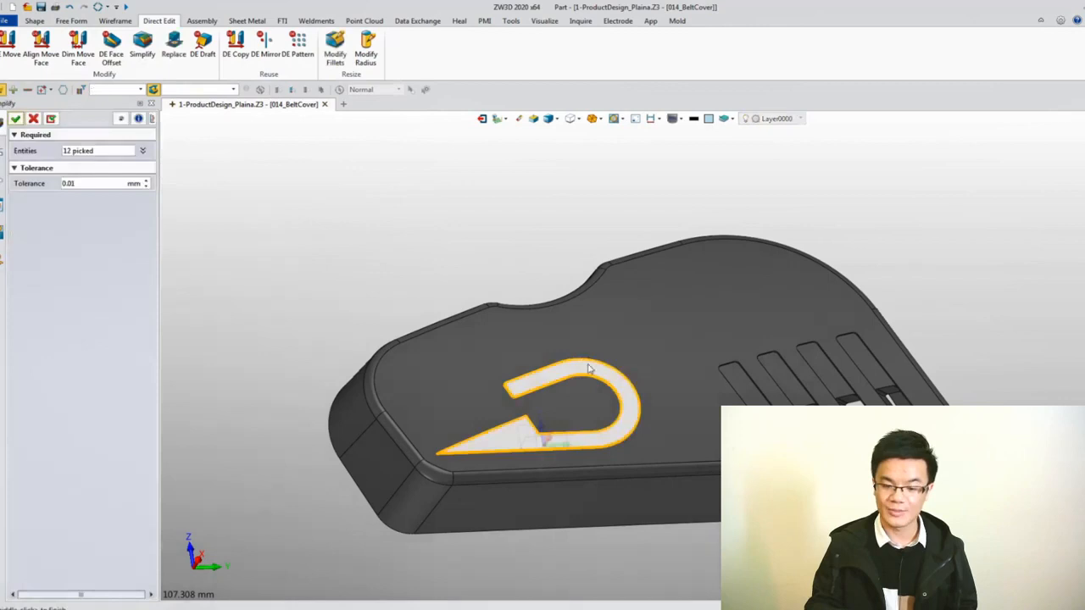
{"action": "middle_click", "coordinate": [545, 256]}
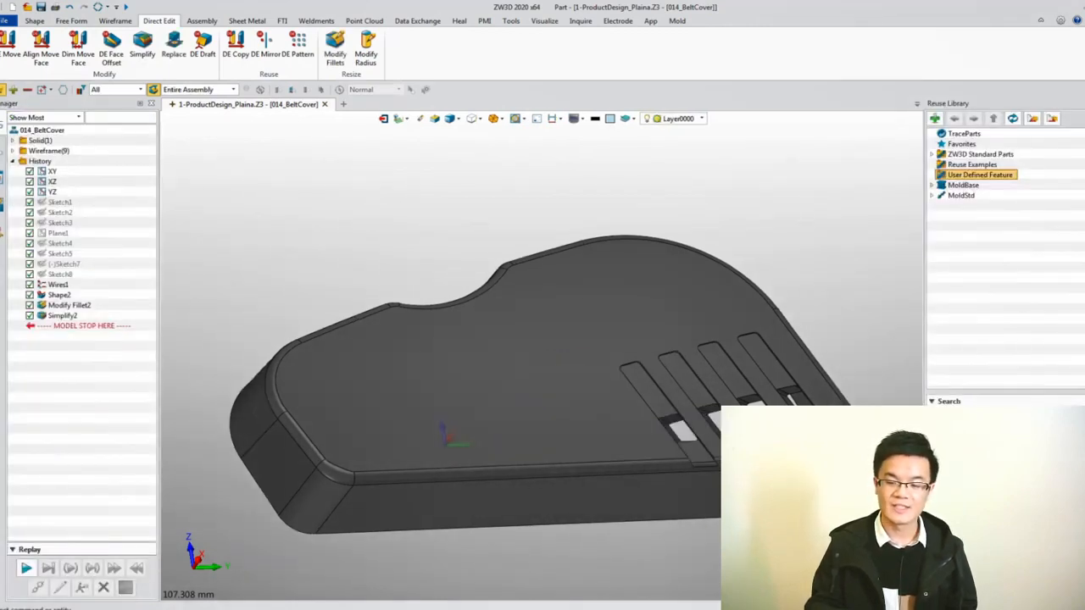
Step: Insert the ZW3D logo user-defined feature on the cover's large flat face, with its origin near the front corner and High at 2 mm
{"action": "left_click", "coordinate": [415, 394]}
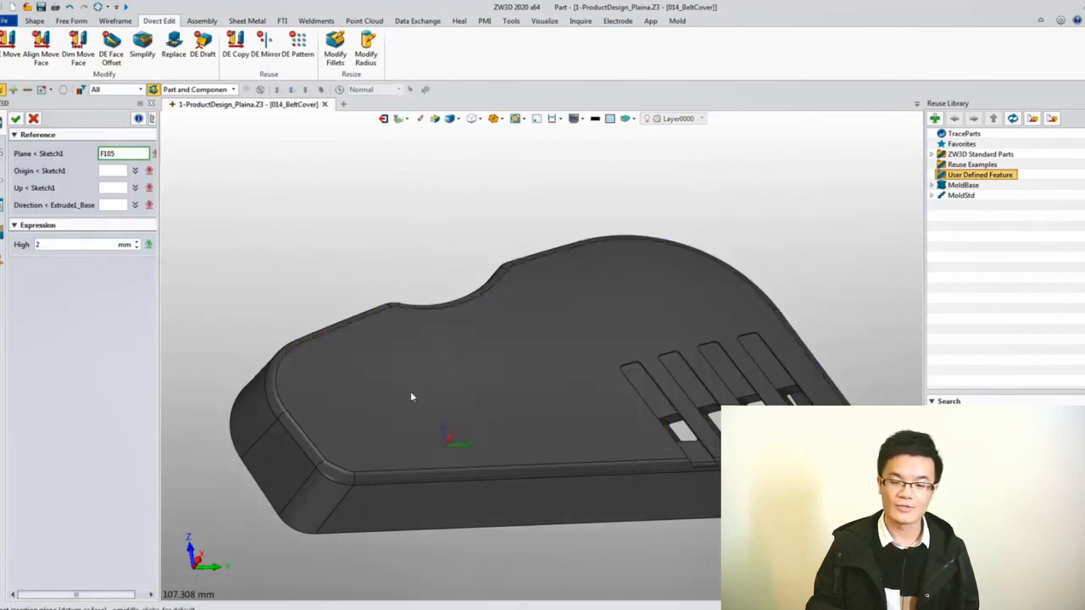
{"action": "left_click", "coordinate": [358, 460]}
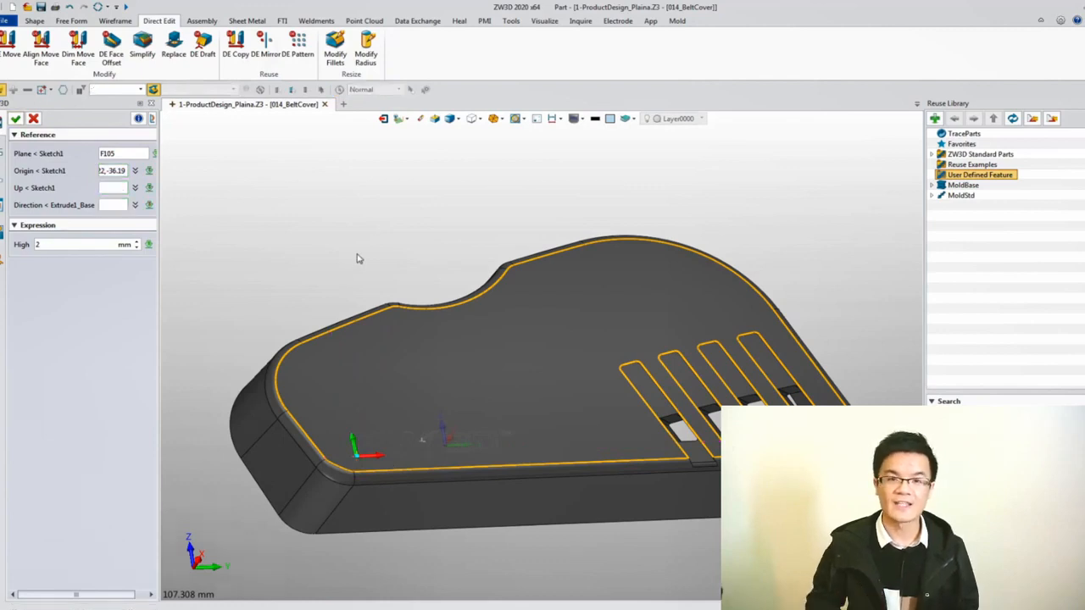
{"action": "middle_click", "coordinate": [359, 259]}
{"action": "middle_click_drag", "start_coordinate": [382, 256], "coordinate": [372, 246]}
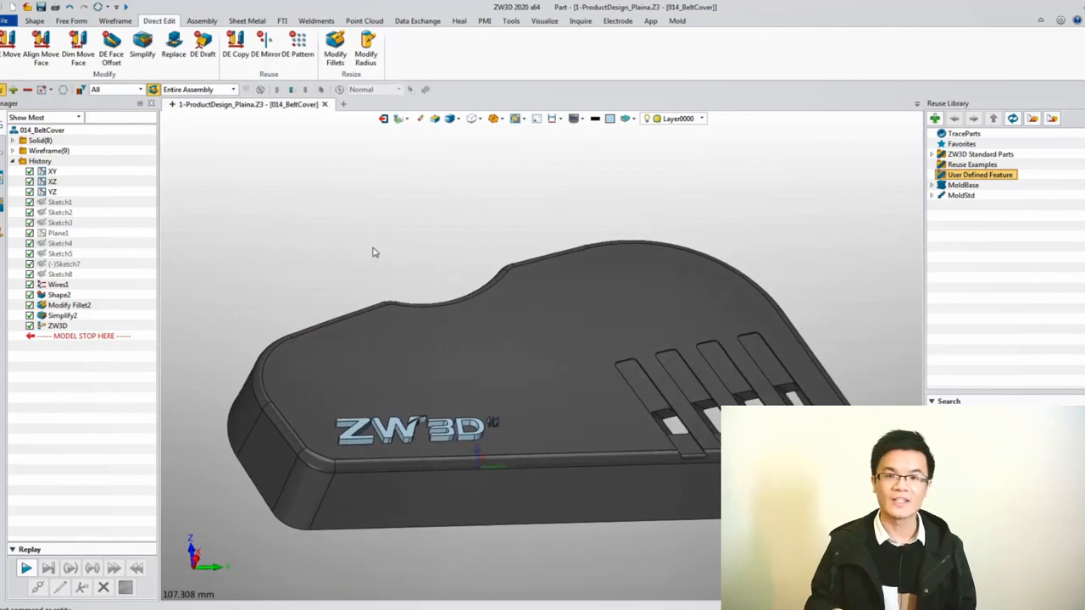
Step: Add a new part configuration named ZW3D to the belt cover's config table
{"action": "left_click", "coordinate": [514, 24]}
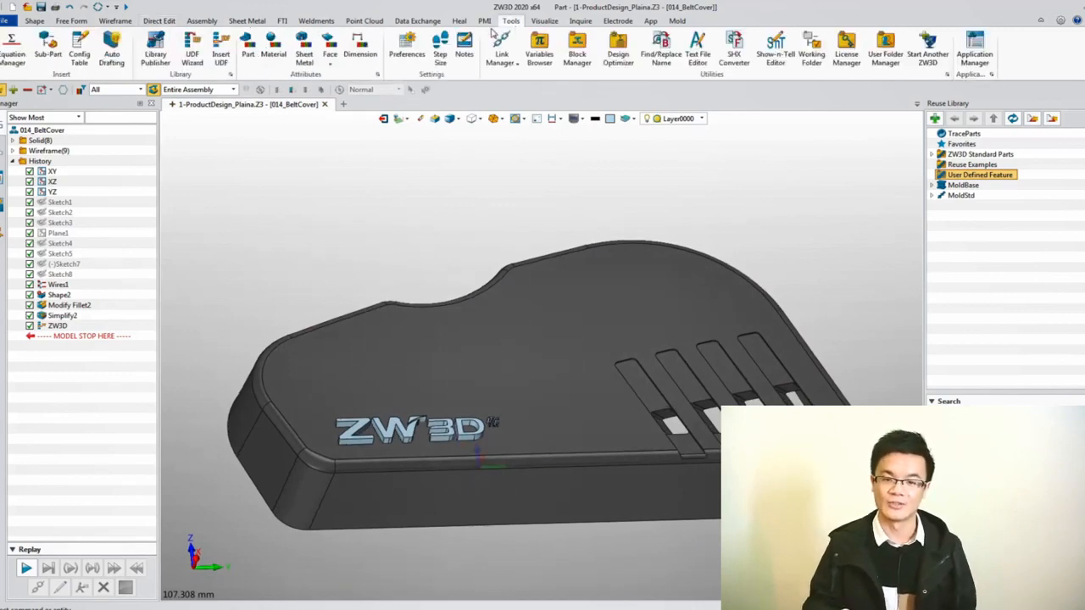
{"action": "left_click", "coordinate": [80, 42]}
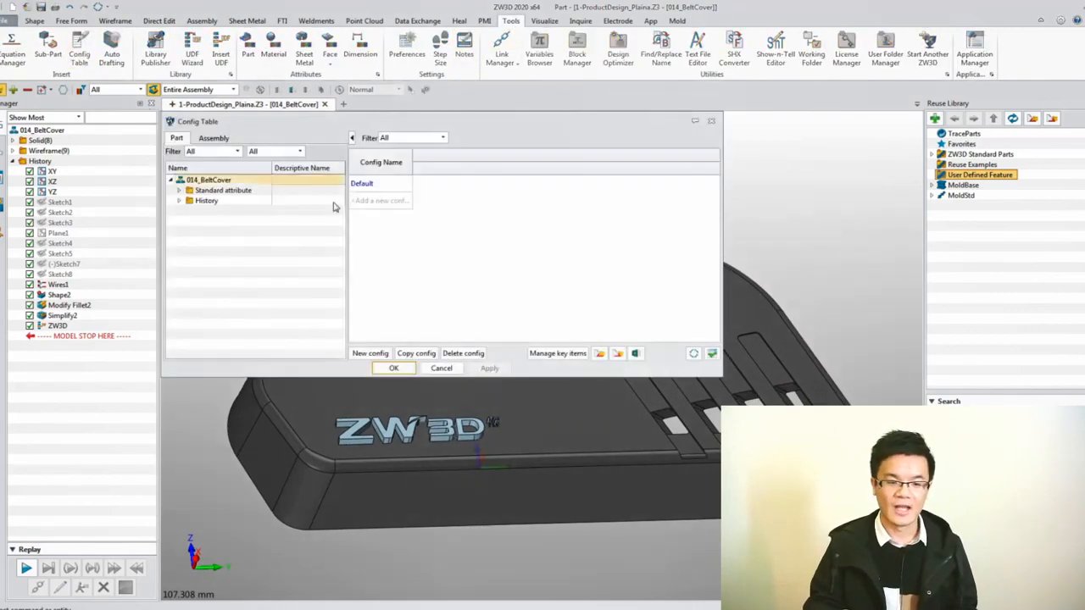
{"action": "left_click", "coordinate": [391, 201]}
{"action": "type", "text": "2"}
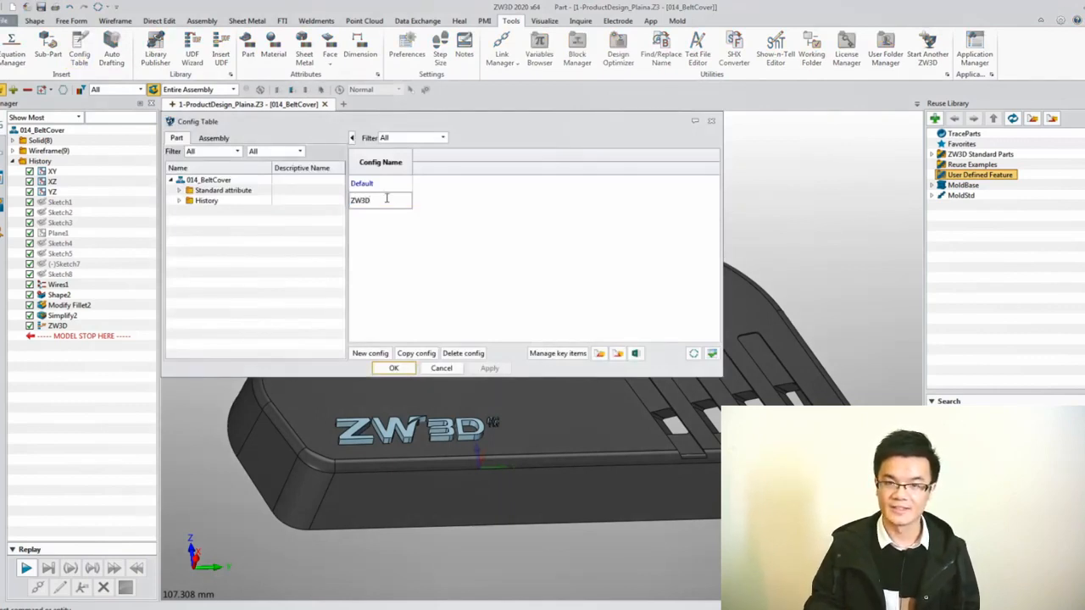
{"action": "left_click", "coordinate": [417, 226]}
Step: Include the Modify Fillet2, Simplify2 and ZW3D history features as columns in the config table
{"action": "left_click", "coordinate": [180, 201]}
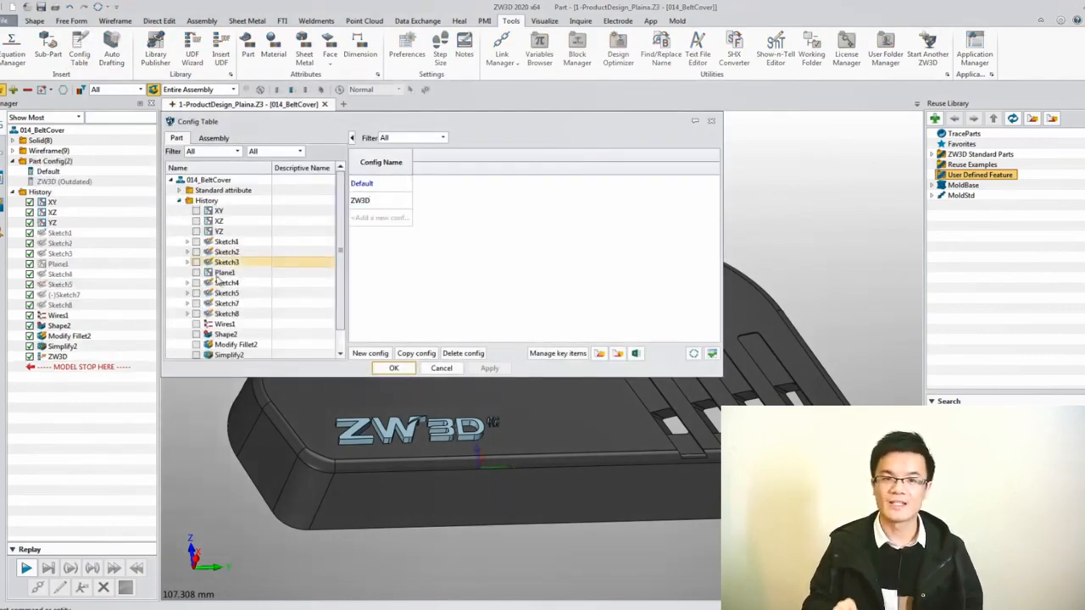
{"action": "scroll", "coordinate": [219, 282], "scroll_direction": "down", "scroll_amount": 1}
{"action": "left_click", "coordinate": [196, 324]}
{"action": "left_click", "coordinate": [196, 334]}
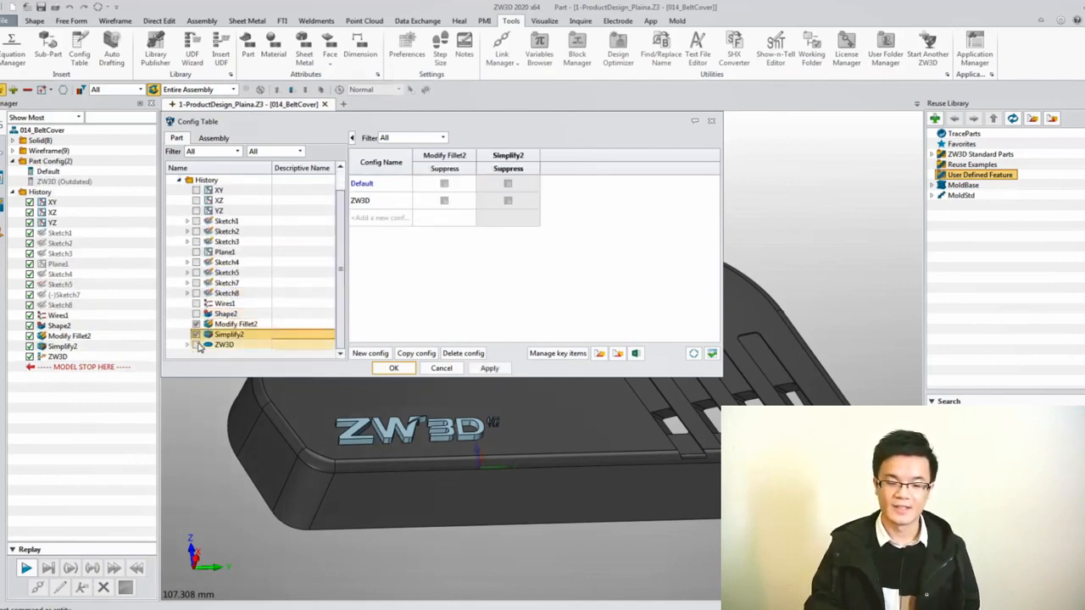
{"action": "left_click", "coordinate": [196, 345]}
Step: Suppress Modify Fillet2, Simplify2 and ZW3D in the Default configuration and apply the config table
{"action": "left_click", "coordinate": [443, 186]}
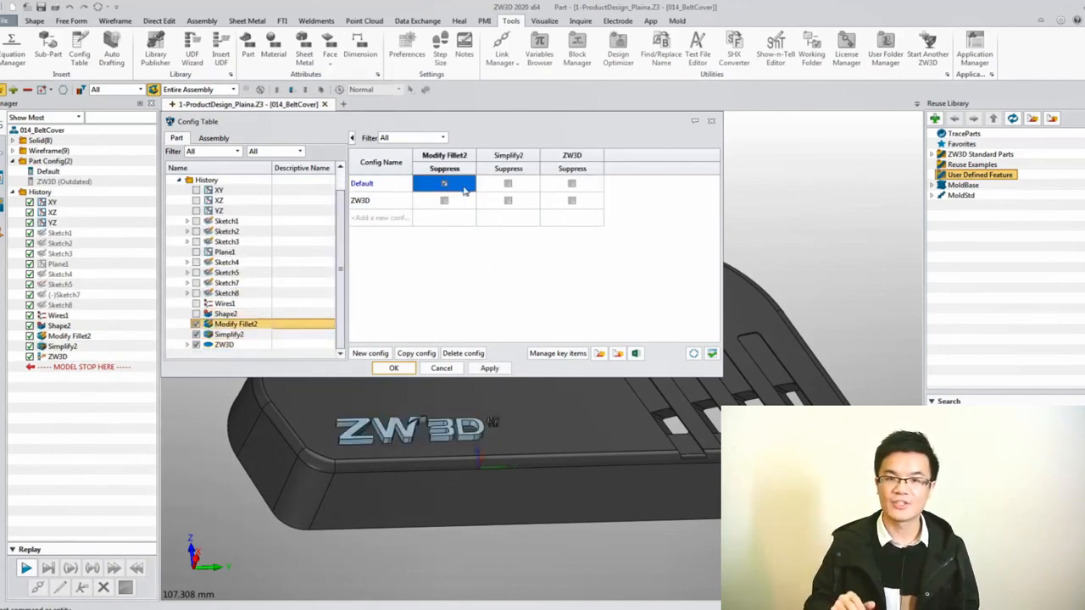
{"action": "left_click", "coordinate": [508, 185]}
{"action": "left_click", "coordinate": [572, 185]}
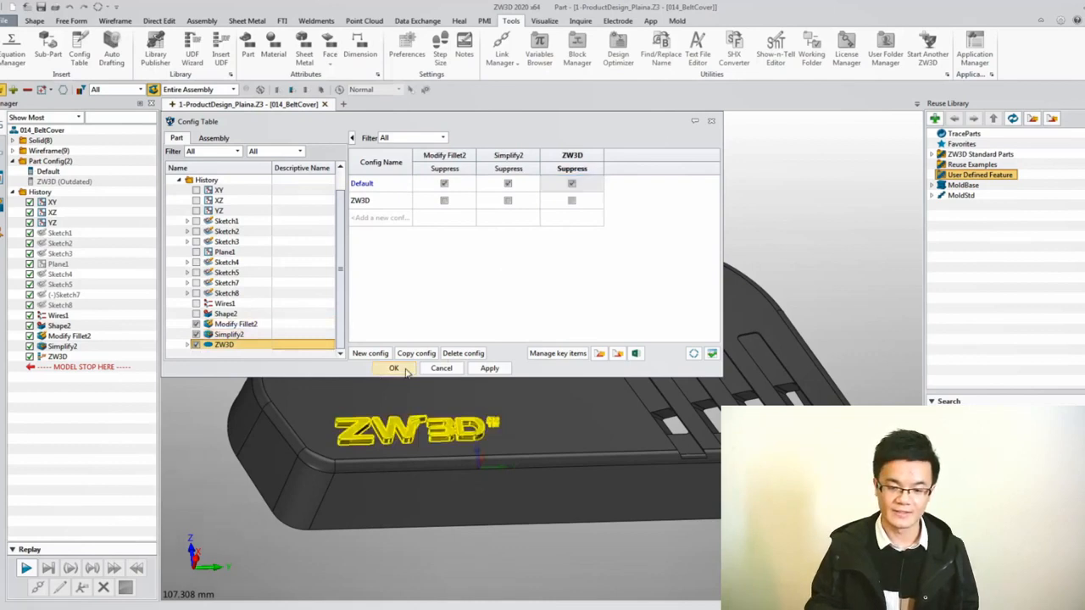
{"action": "left_click", "coordinate": [395, 369]}
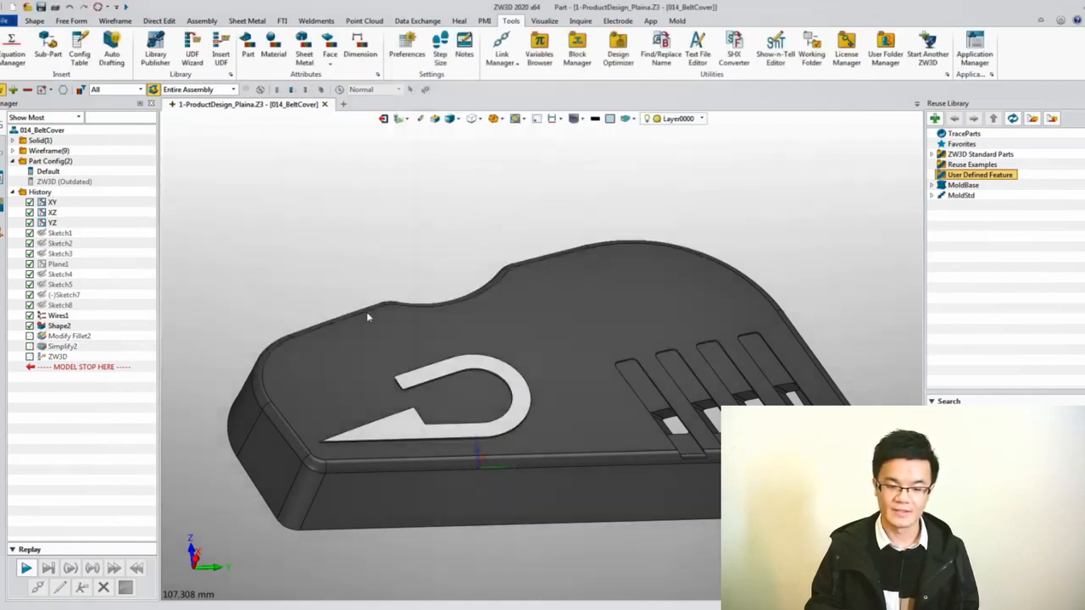
Step: Switch the belt cover between the ZW3D and Default configurations, leaving ZW3D active
{"action": "double_click", "coordinate": [66, 183]}
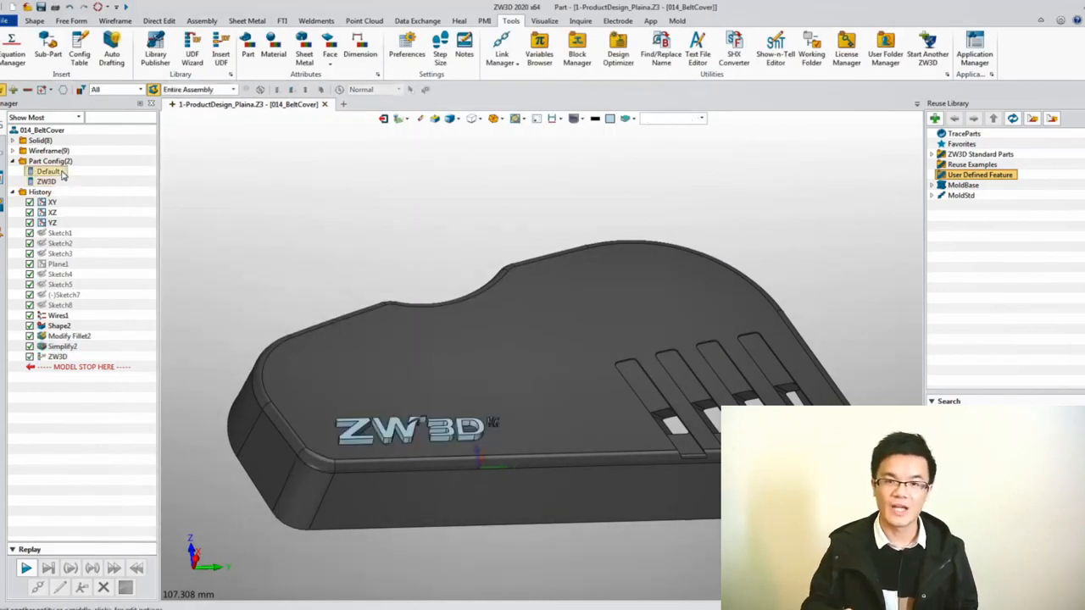
{"action": "double_click", "coordinate": [62, 172]}
{"action": "double_click", "coordinate": [52, 182]}
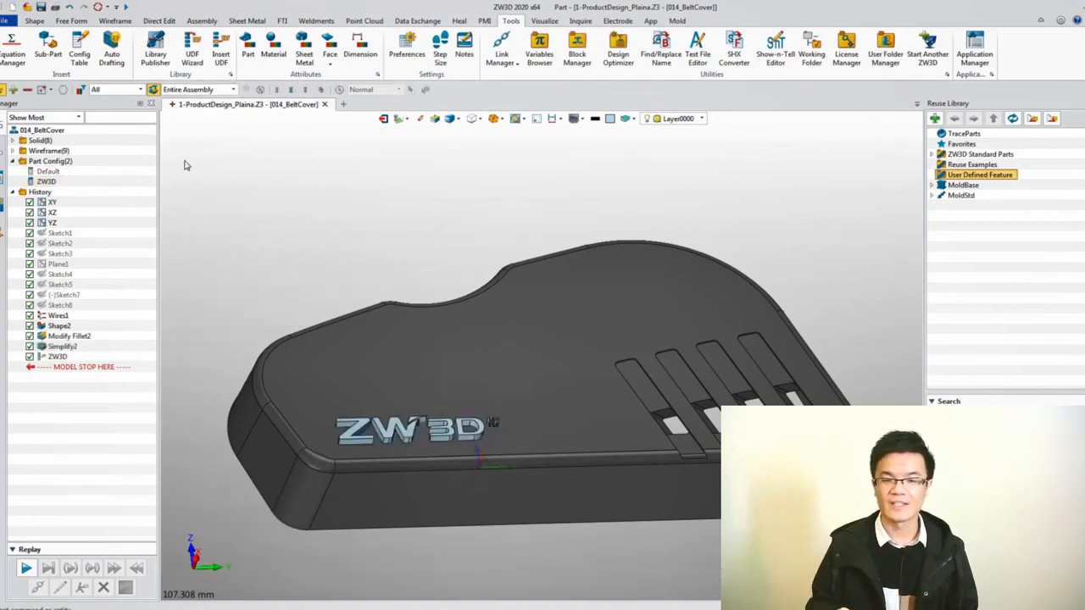
Step: Display the belt cover's parent assembly, 00_Assembly, from the assembly manager
{"action": "left_click", "coordinate": [1, 151]}
{"action": "right_click", "coordinate": [67, 130]}
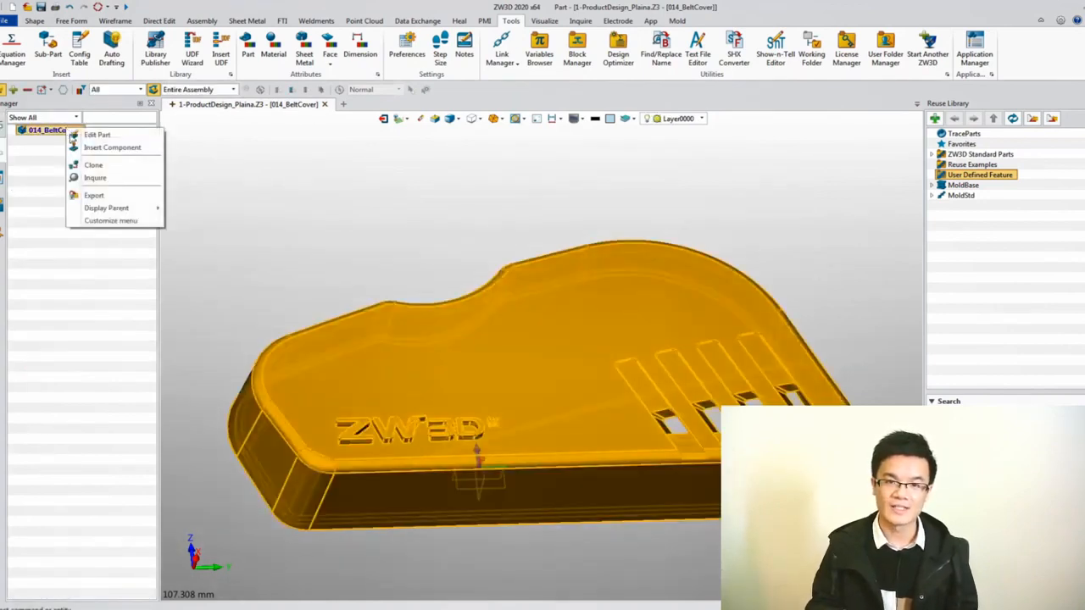
{"action": "mouse_move", "coordinate": [154, 211]}
{"action": "left_click", "coordinate": [226, 213]}
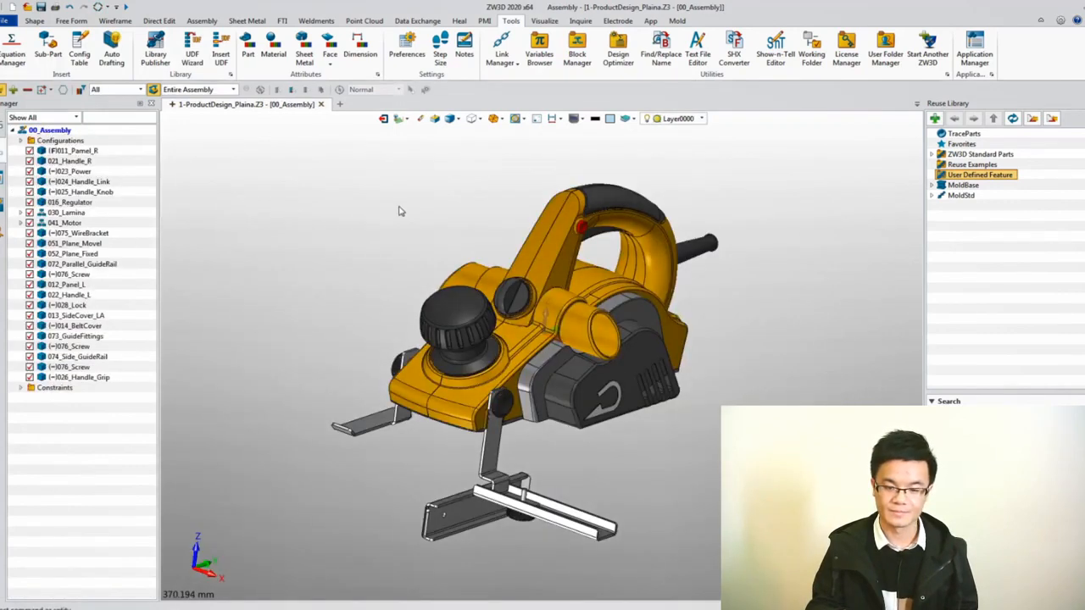
{"action": "right_click_drag", "start_coordinate": [401, 195], "coordinate": [393, 189]}
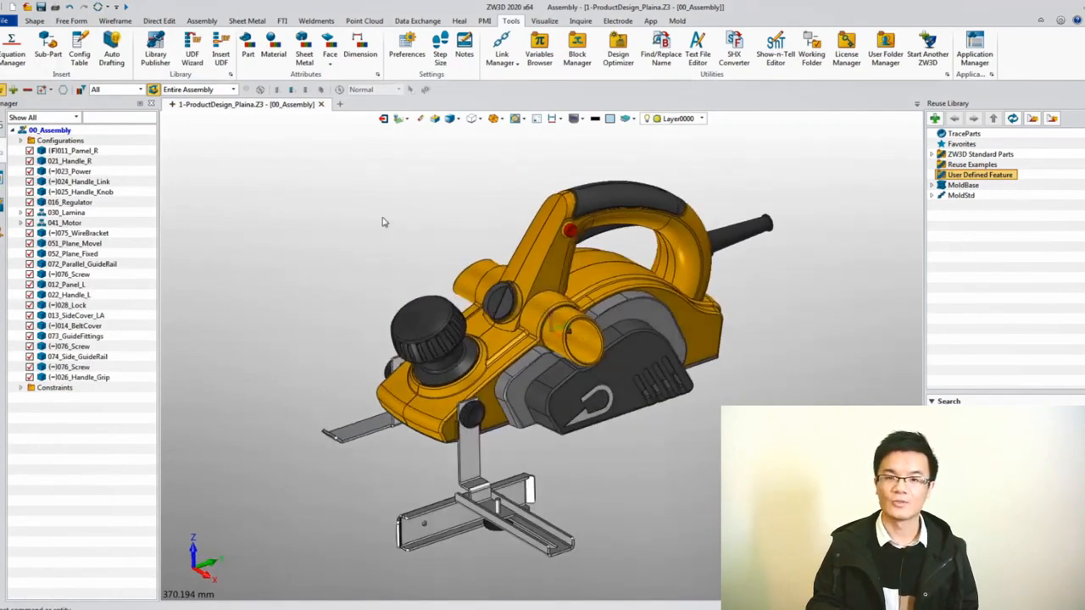
Step: Switch the 014_BeltCover component in the assembly to its ZW3D configuration
{"action": "left_click", "coordinate": [74, 325]}
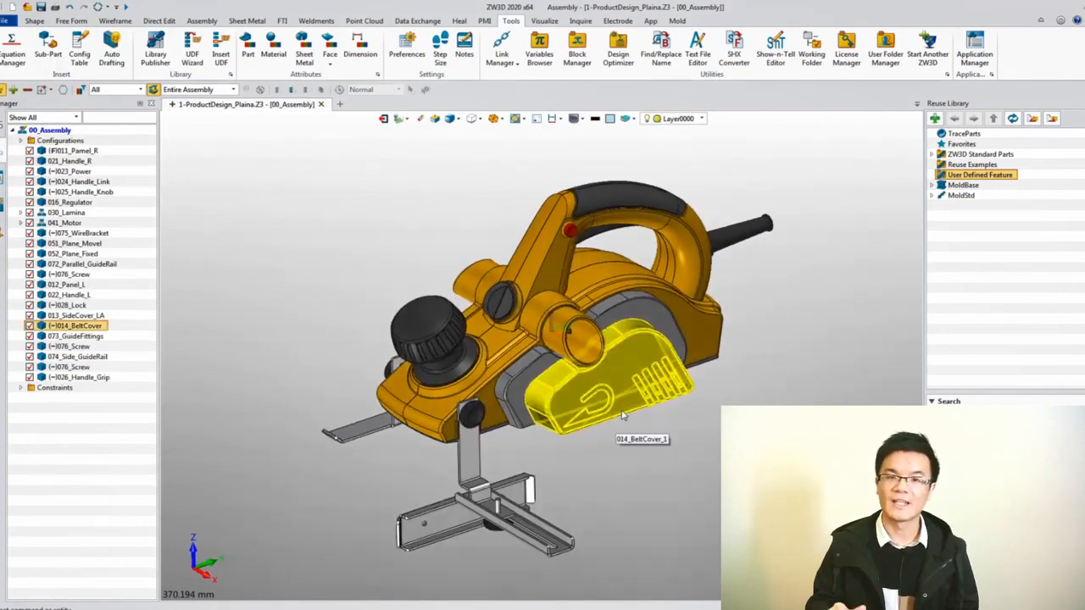
{"action": "right_click", "coordinate": [100, 327]}
{"action": "mouse_move", "coordinate": [196, 383]}
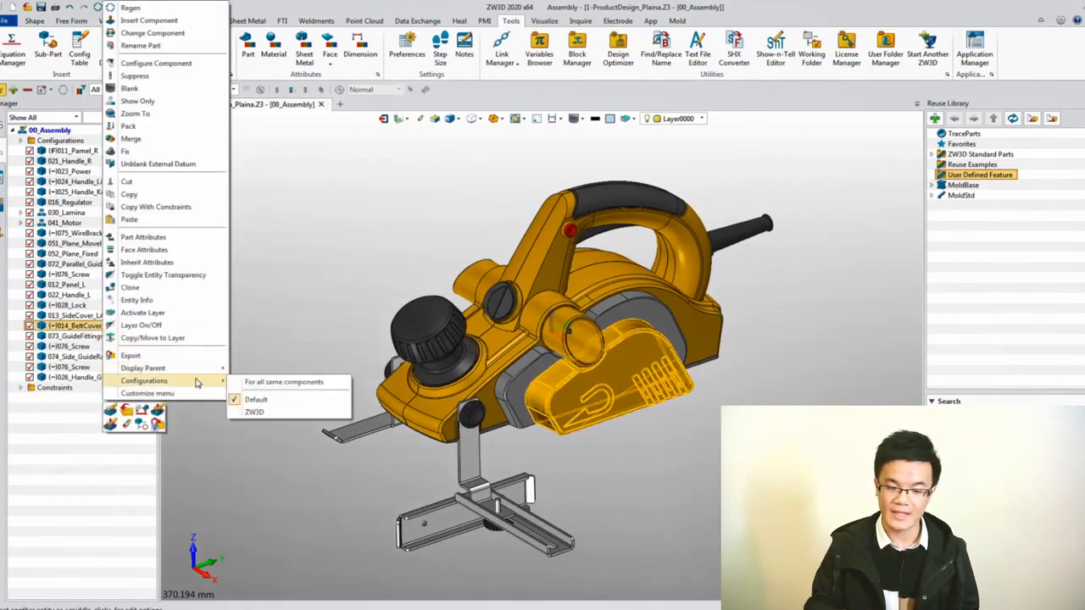
{"action": "left_click", "coordinate": [276, 413]}
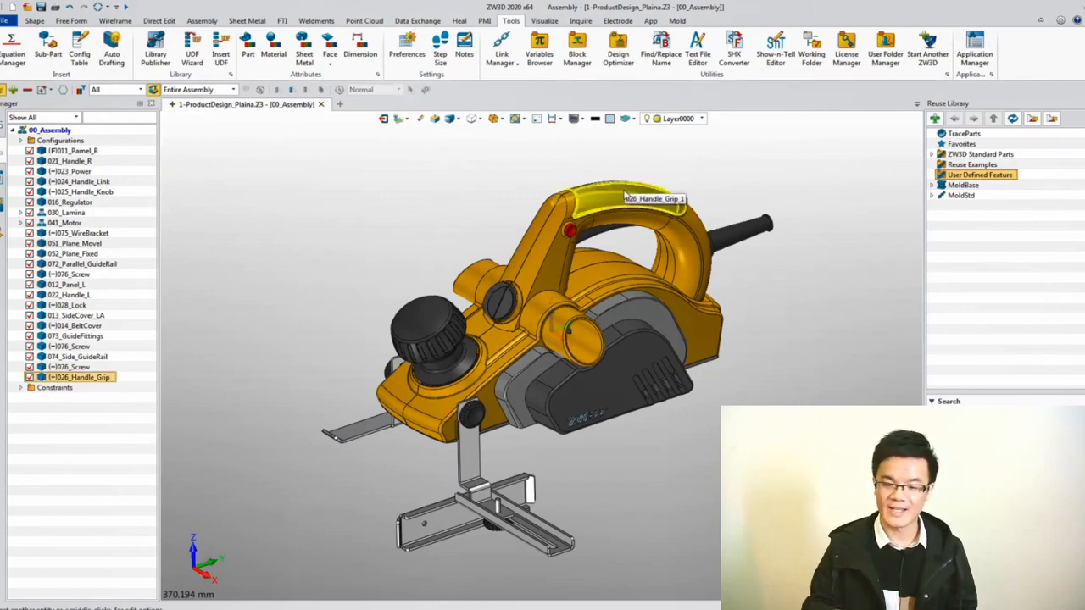
Step: Open 026_Handle_Grip for editing, hide the surrounding assembly and move the history stop marker to just after Unfold8
{"action": "double_click", "coordinate": [623, 192]}
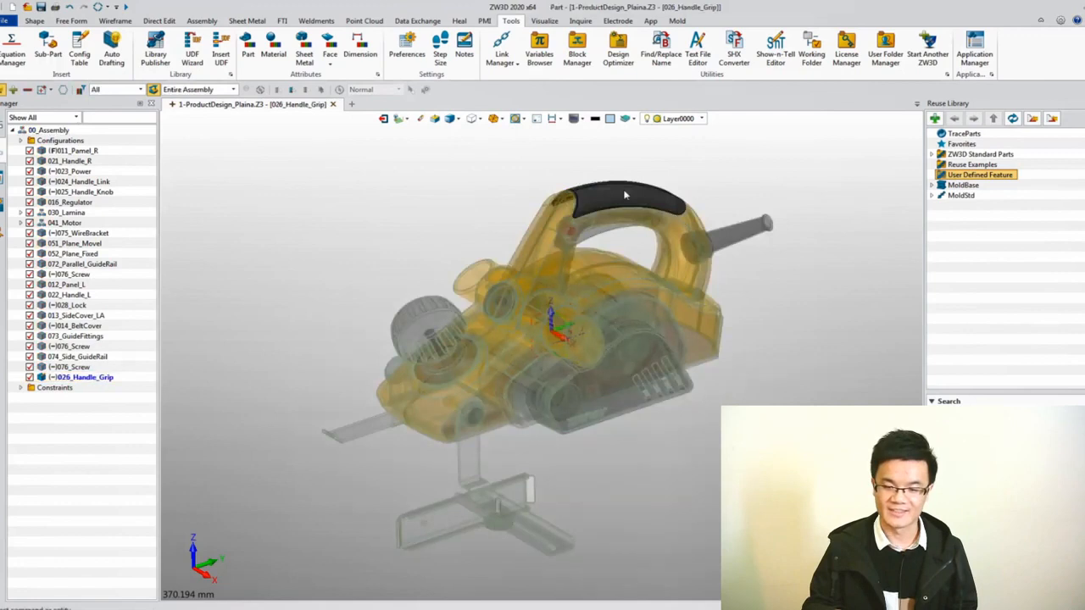
{"action": "left_click", "coordinate": [537, 120]}
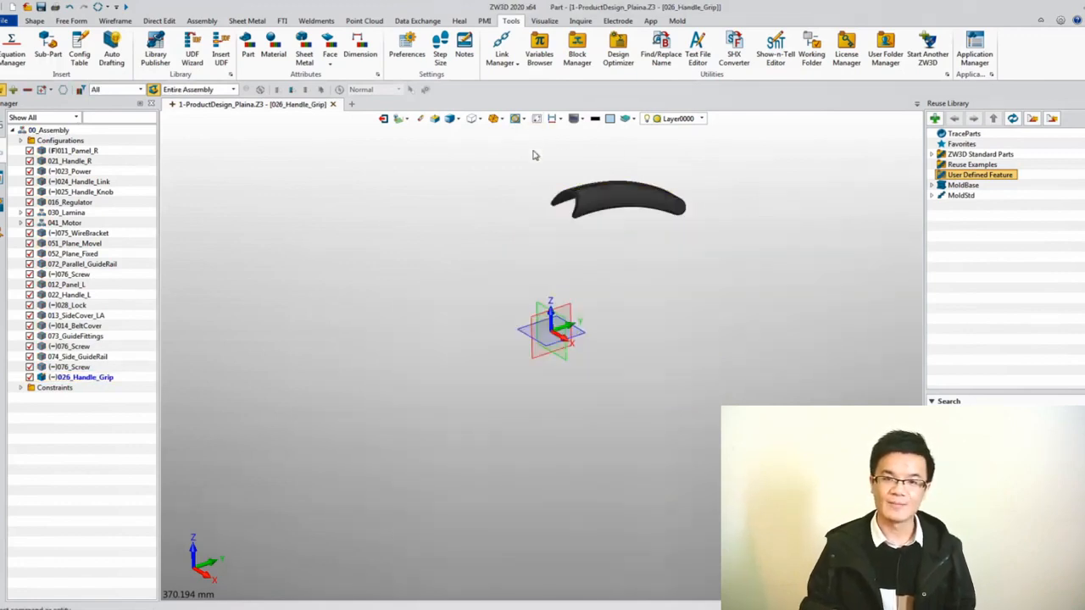
{"action": "left_click", "coordinate": [1, 127]}
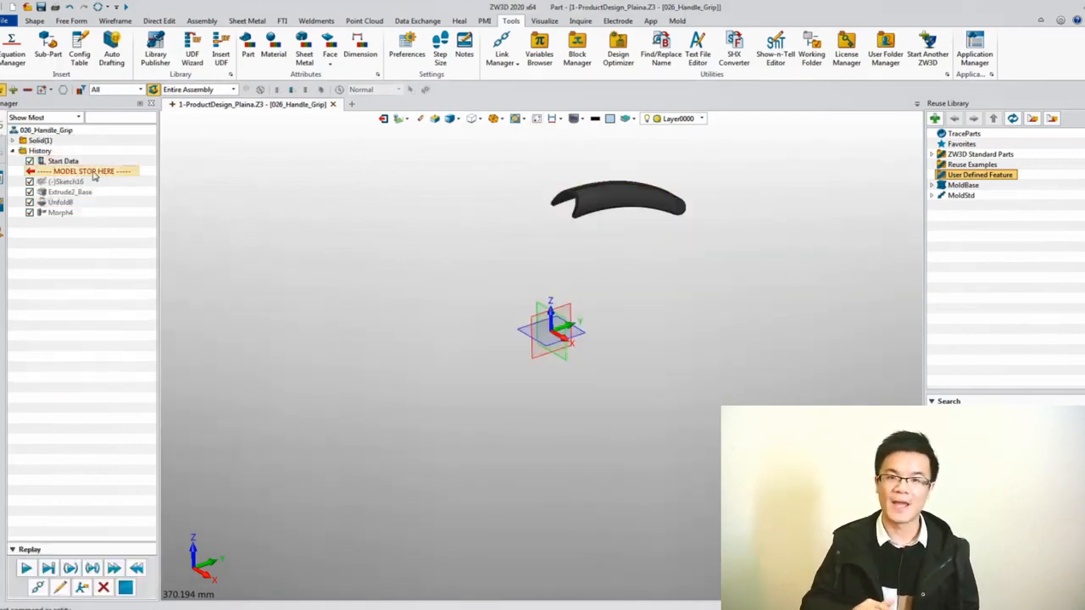
{"action": "left_click_drag", "start_coordinate": [93, 173], "coordinate": [86, 202]}
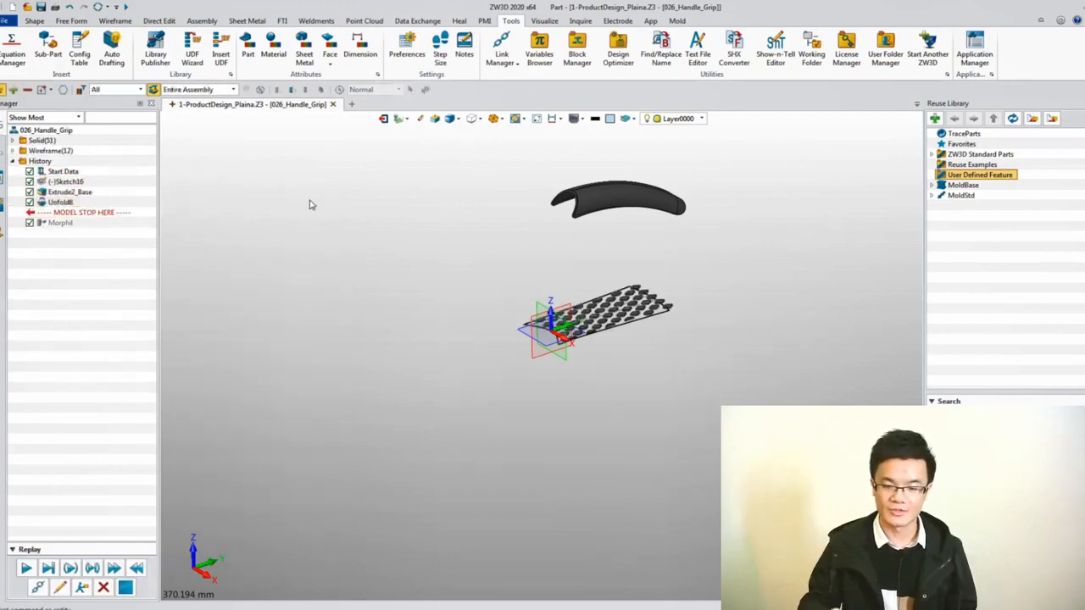
{"action": "key", "text": "ctrl+a"}
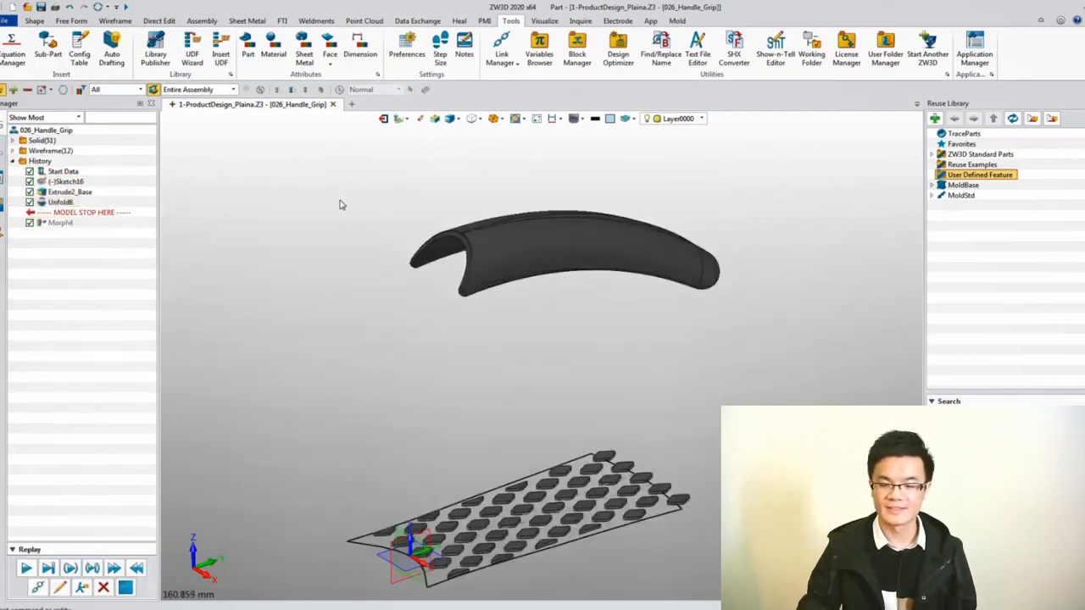
Step: Wrap all the flat diamond pattern shapes onto the grip faces with Wrap to Faces, based on the existing unfold feature
{"action": "left_click", "coordinate": [34, 20]}
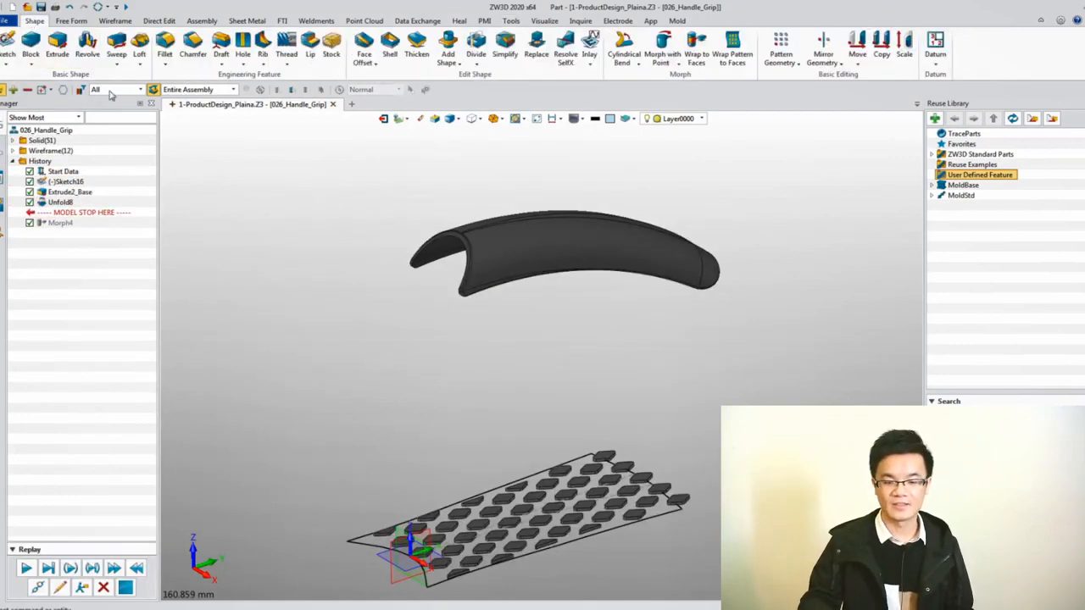
{"action": "left_click", "coordinate": [700, 57]}
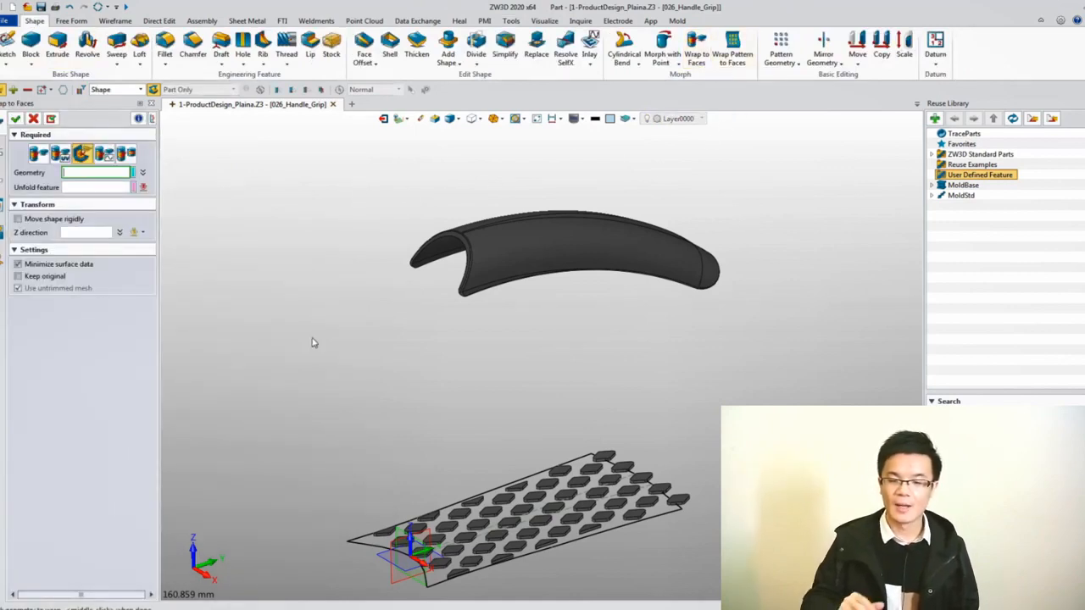
{"action": "left_click_drag", "start_coordinate": [299, 363], "coordinate": [720, 589]}
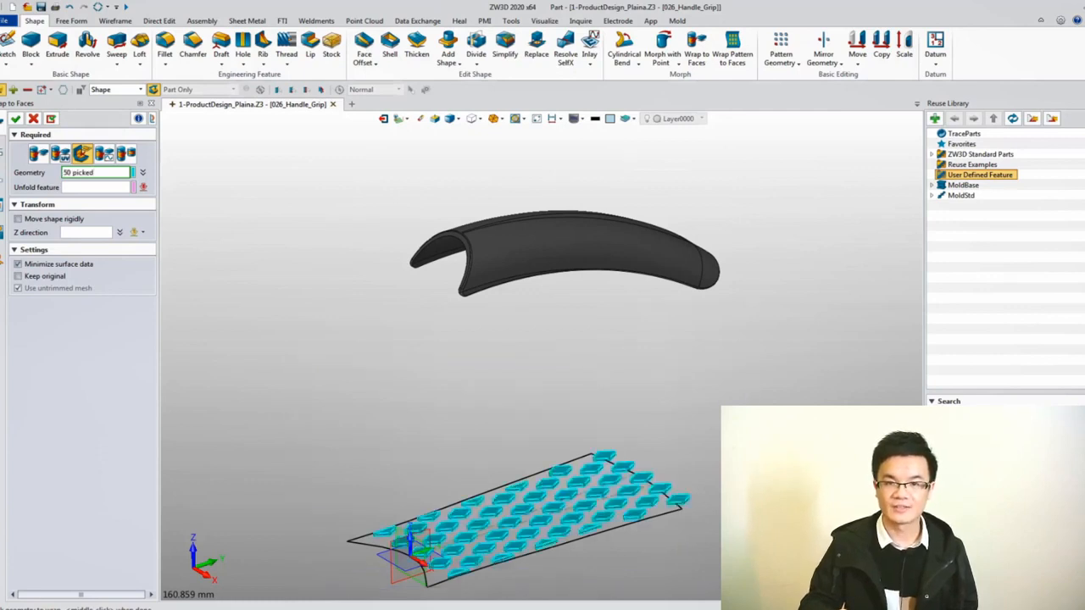
{"action": "middle_click", "coordinate": [703, 543]}
{"action": "left_click", "coordinate": [689, 527]}
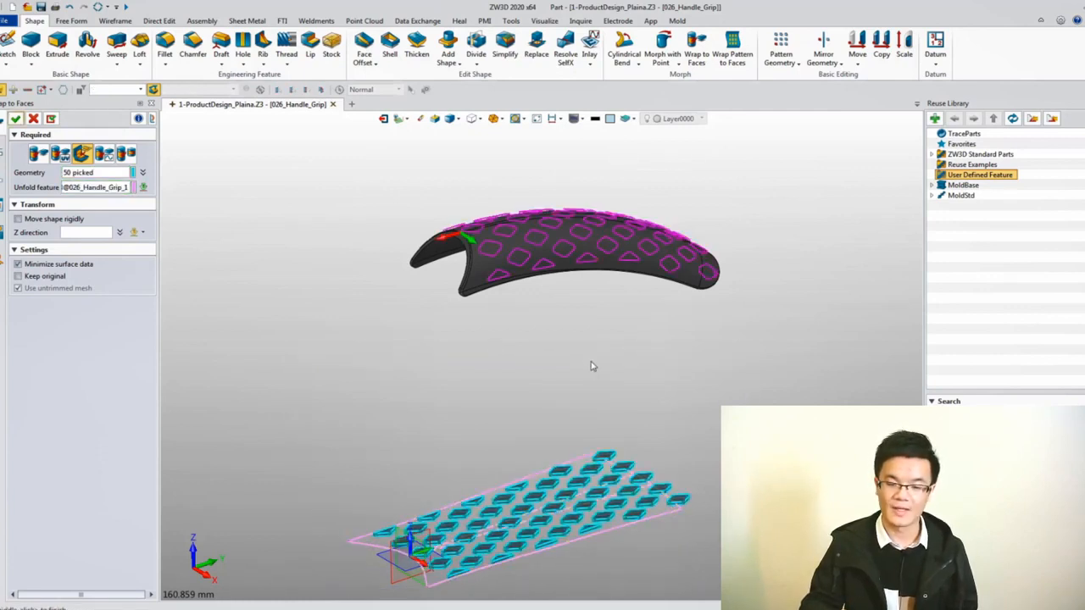
{"action": "left_click", "coordinate": [15, 120]}
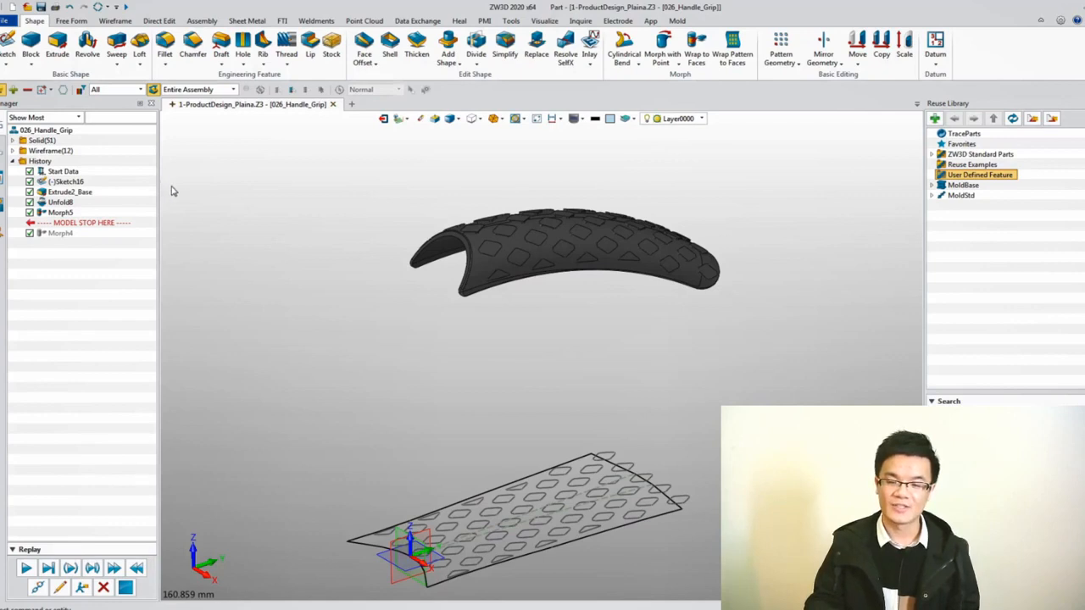
Step: Hide all wireframe geometry and the pattern sketch, Sketch16, in the handle grip
{"action": "right_click", "coordinate": [60, 156]}
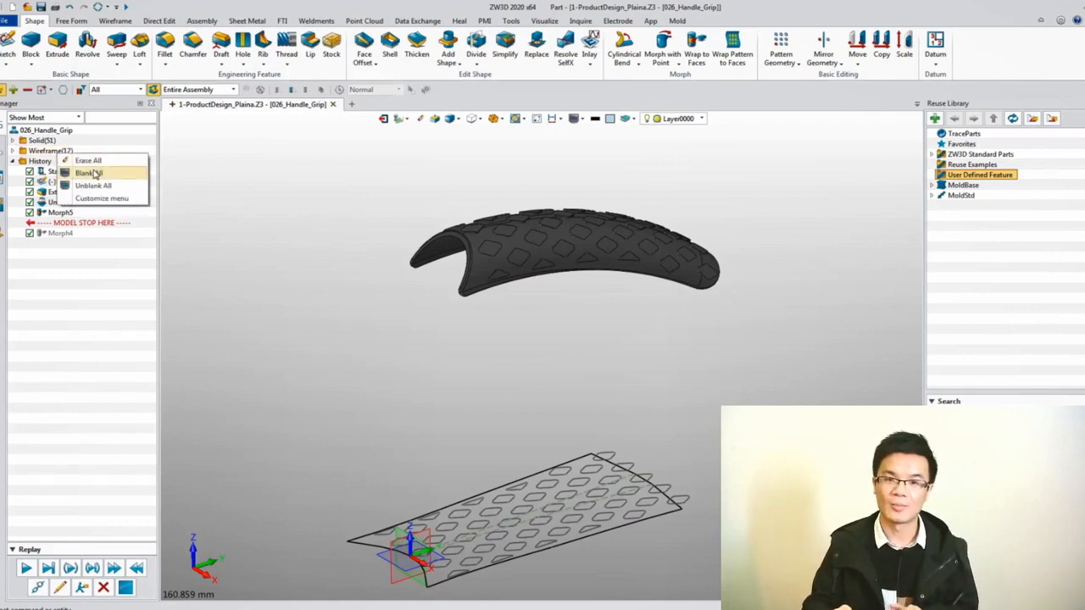
{"action": "left_click", "coordinate": [95, 173]}
{"action": "right_click", "coordinate": [83, 182]}
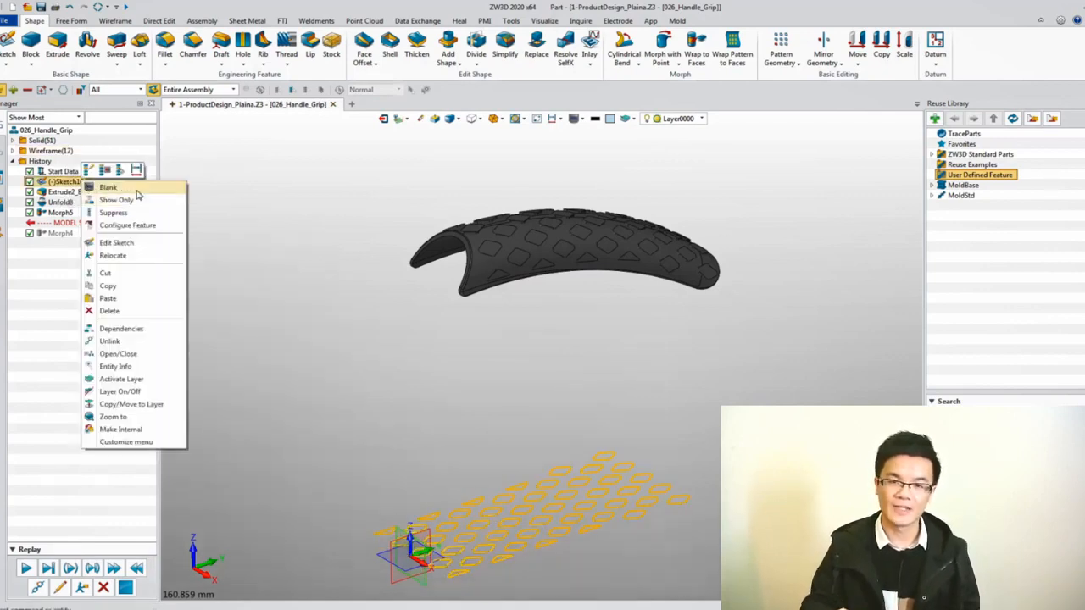
{"action": "left_click", "coordinate": [107, 189]}
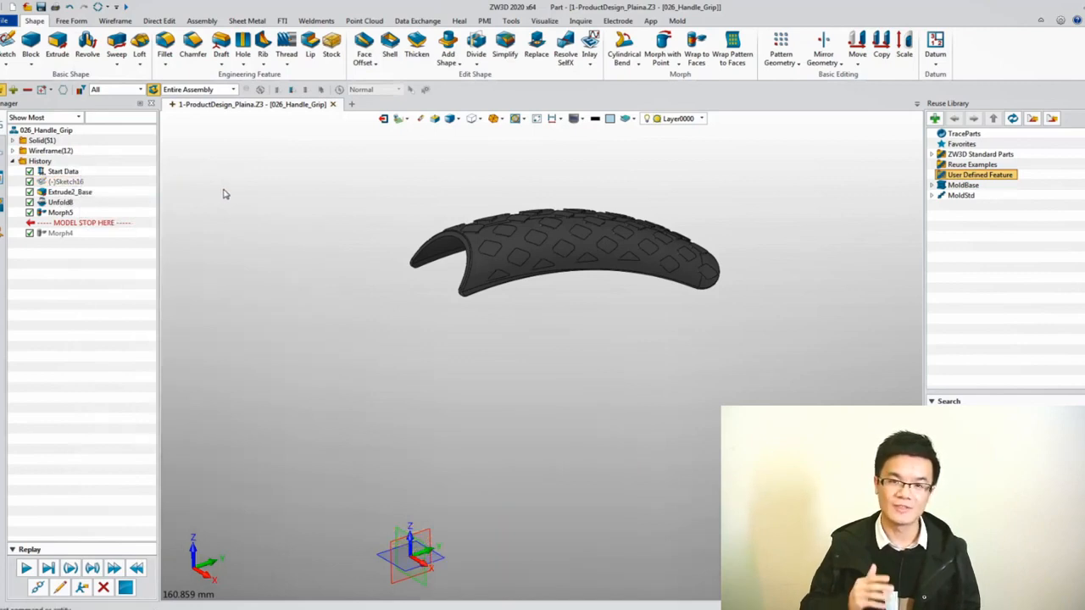
{"action": "key", "text": "ctrl+f"}
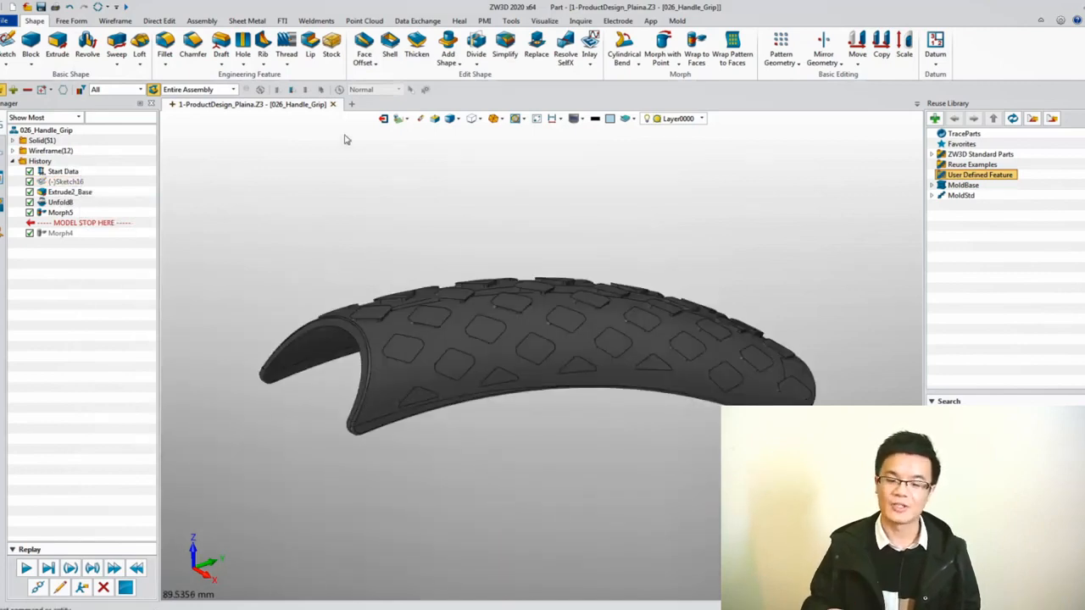
Step: Return to 00_Assembly and open the 072_Parallel_GuideRail component for editing
{"action": "left_click", "coordinate": [383, 119]}
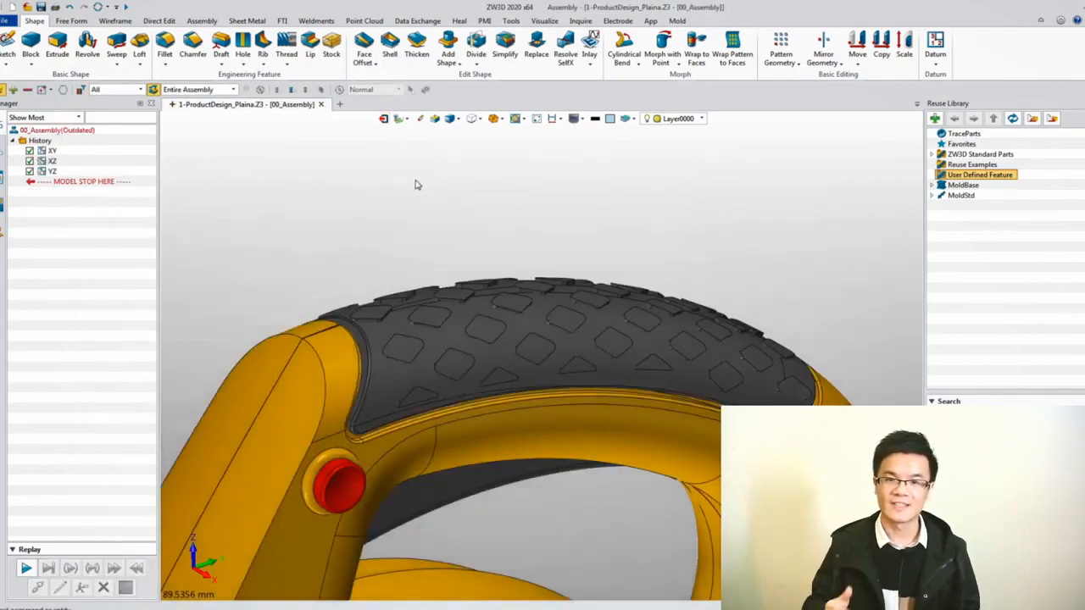
{"action": "key", "text": "ctrl+a"}
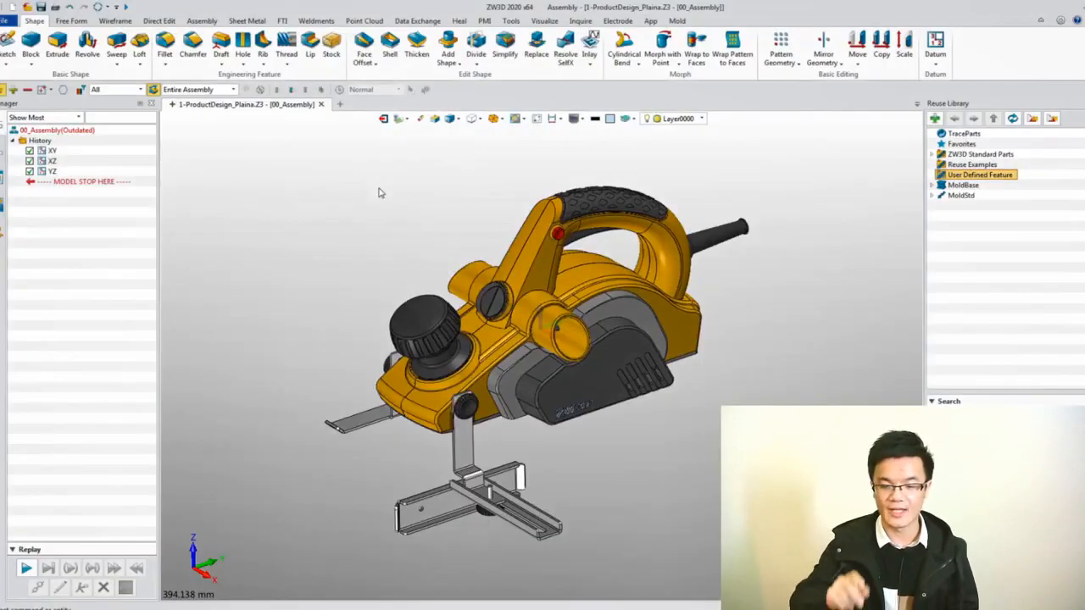
{"action": "double_click", "coordinate": [368, 423]}
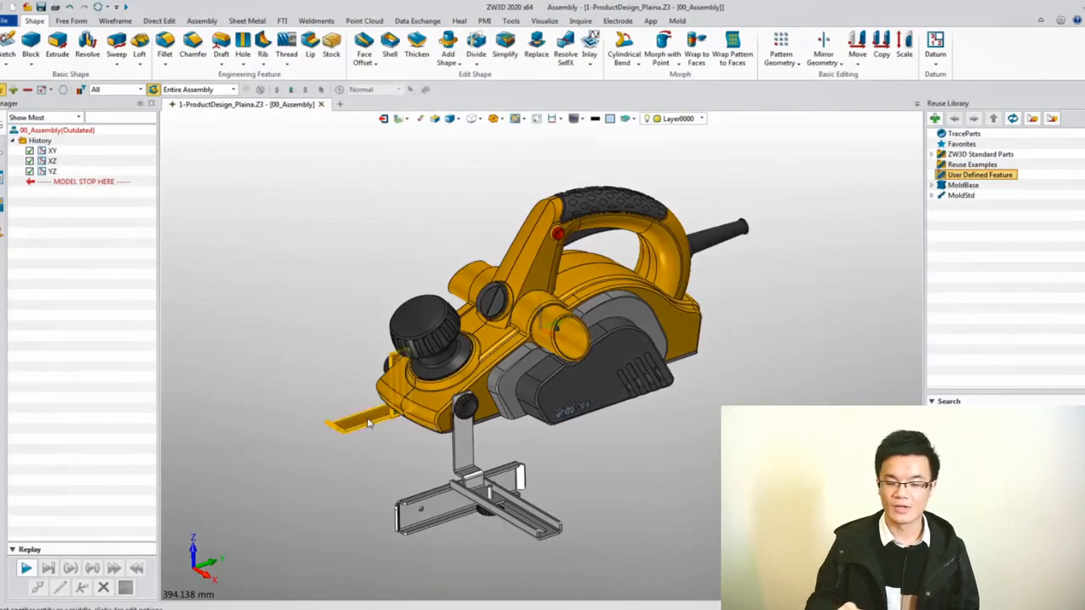
{"action": "key", "text": "ctrl+a"}
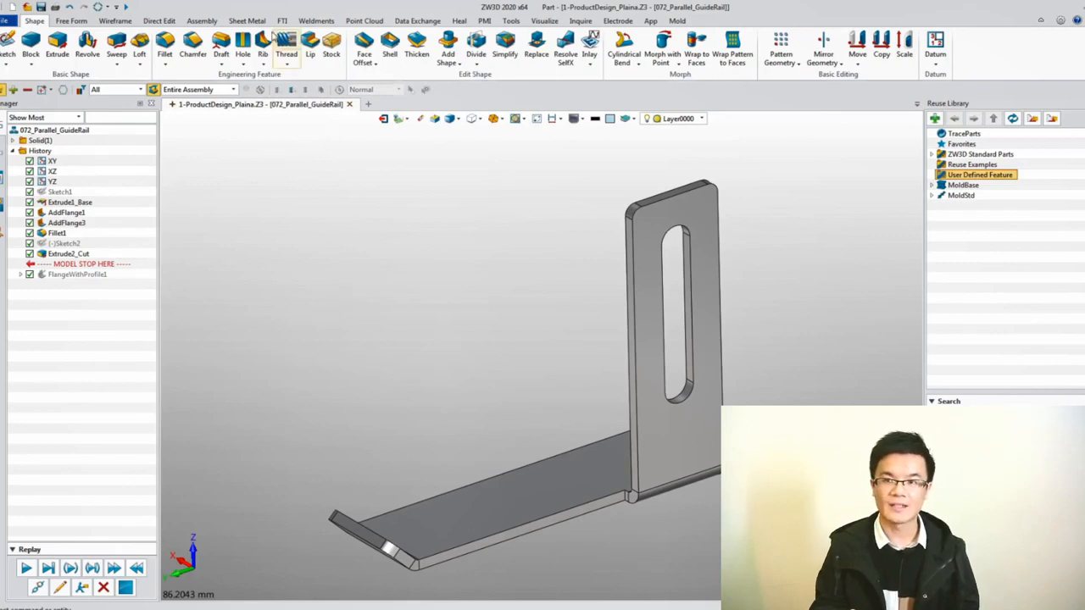
Step: Start a Flange with Profile on the long inner edge of the guide rail's base plate and open its profile for editing
{"action": "left_click", "coordinate": [250, 21]}
{"action": "left_click", "coordinate": [102, 42]}
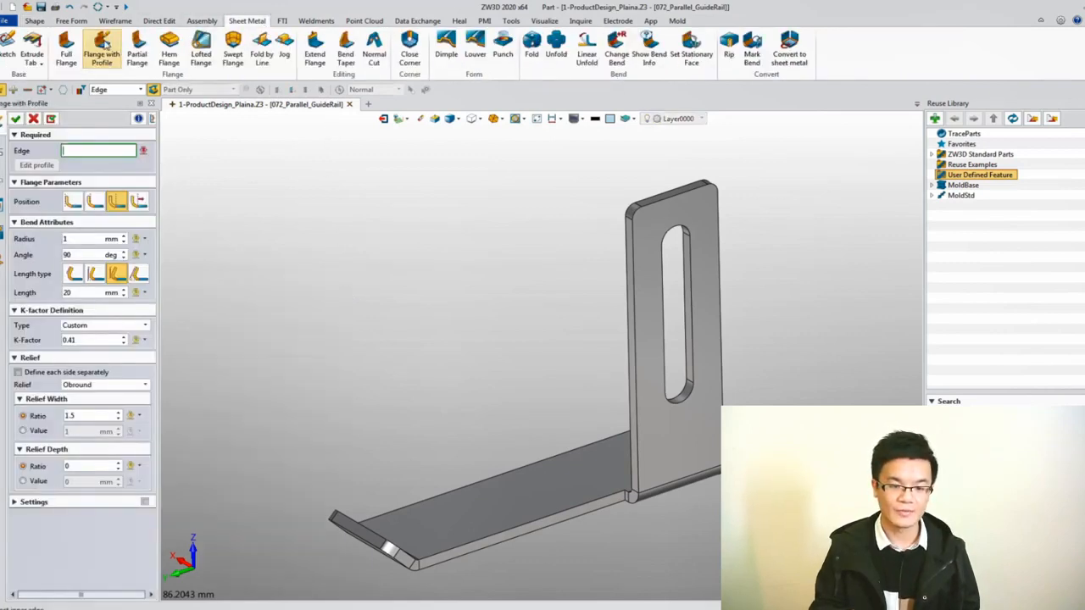
{"action": "left_click", "coordinate": [476, 483]}
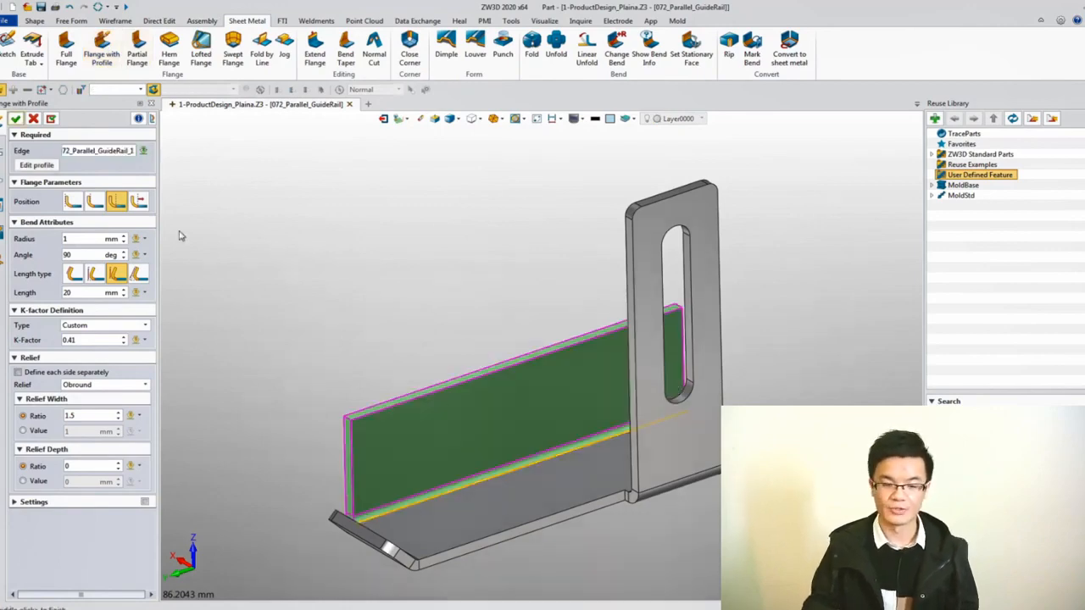
{"action": "left_click", "coordinate": [37, 164]}
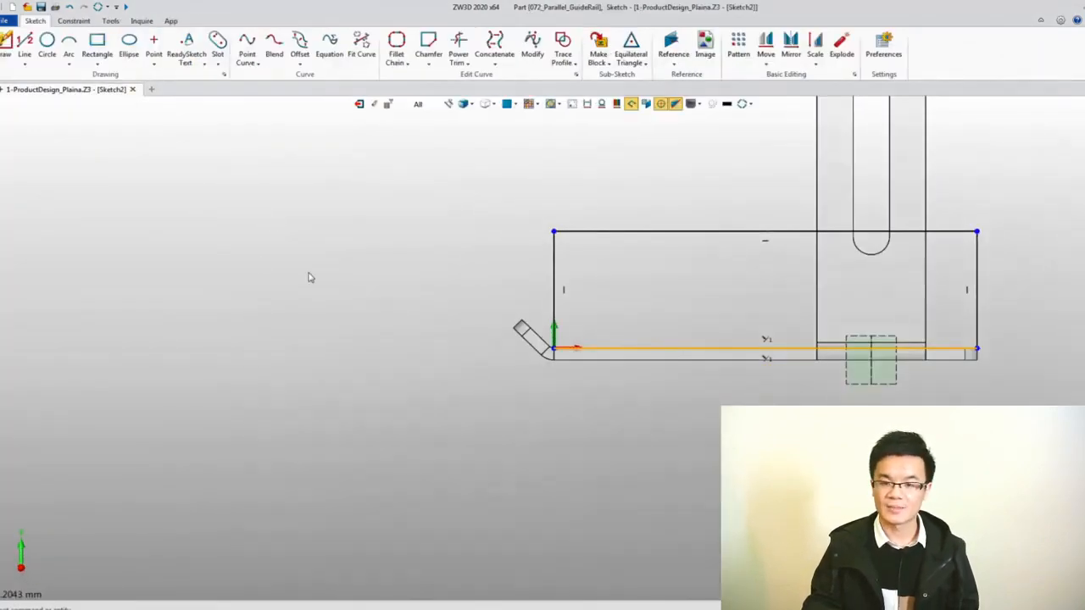
{"action": "mouse_move", "coordinate": [308, 276]}
{"action": "middle_mouse_down"}
{"action": "mouse_move", "coordinate": [145, 342]}
{"action": "mouse_move", "coordinate": [139, 330]}
{"action": "middle_mouse_up"}
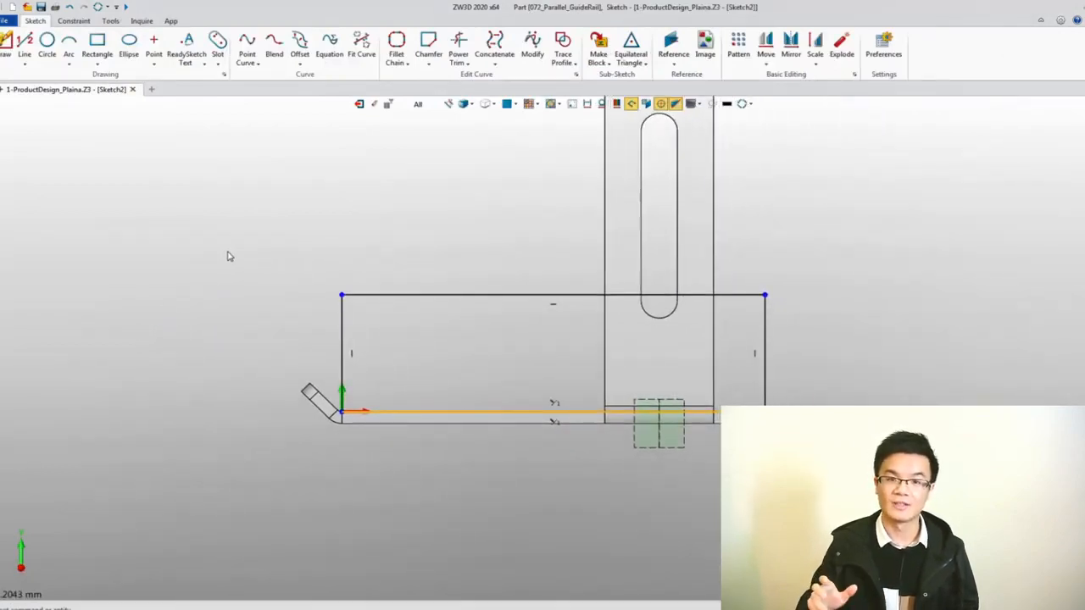
Step: Draw a rectangle about 45 by 20 mm over the profile's upper corner beside the slotted upright and trim the outline into a step
{"action": "left_click", "coordinate": [96, 44]}
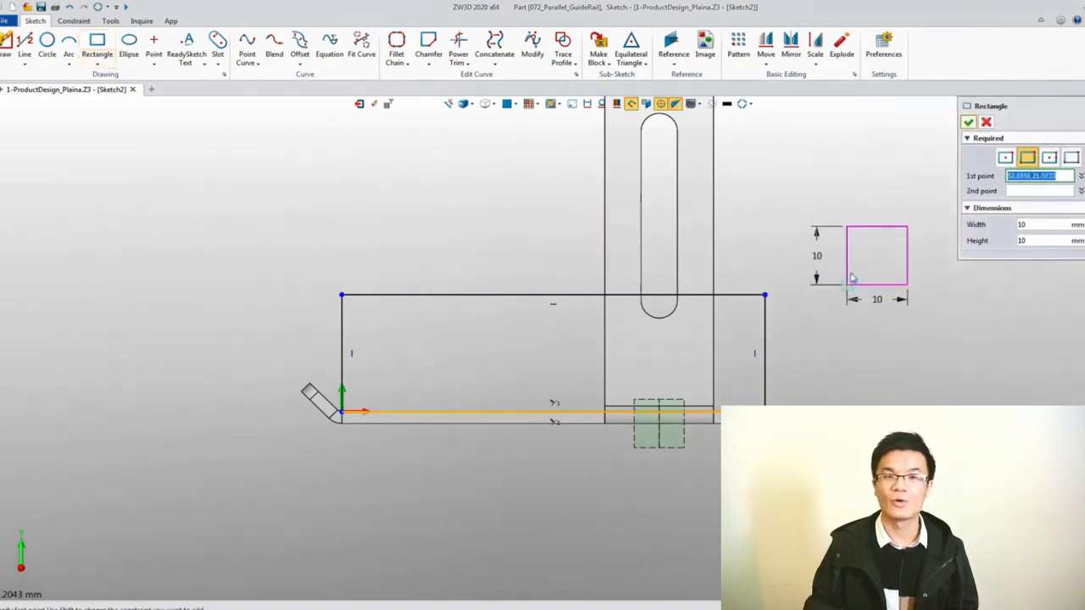
{"action": "left_click", "coordinate": [824, 235]}
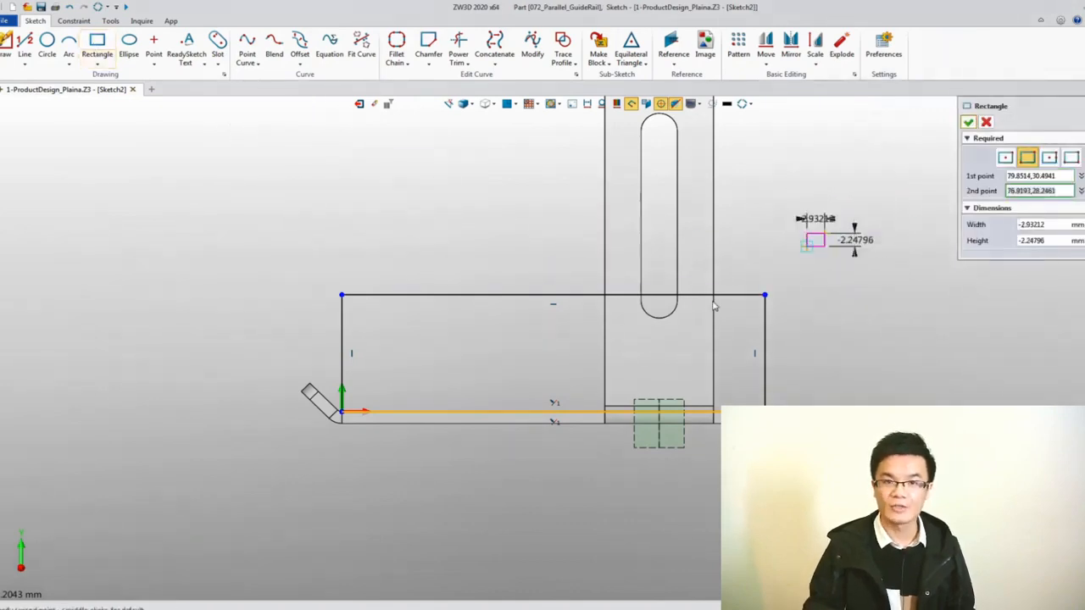
{"action": "left_click", "coordinate": [552, 356]}
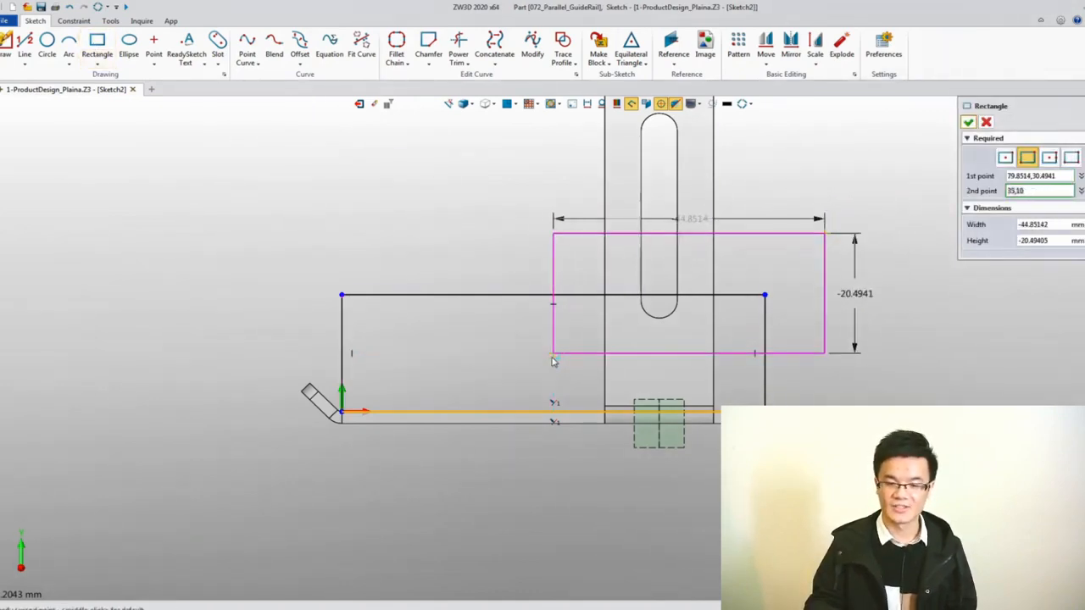
{"action": "middle_click", "coordinate": [503, 253]}
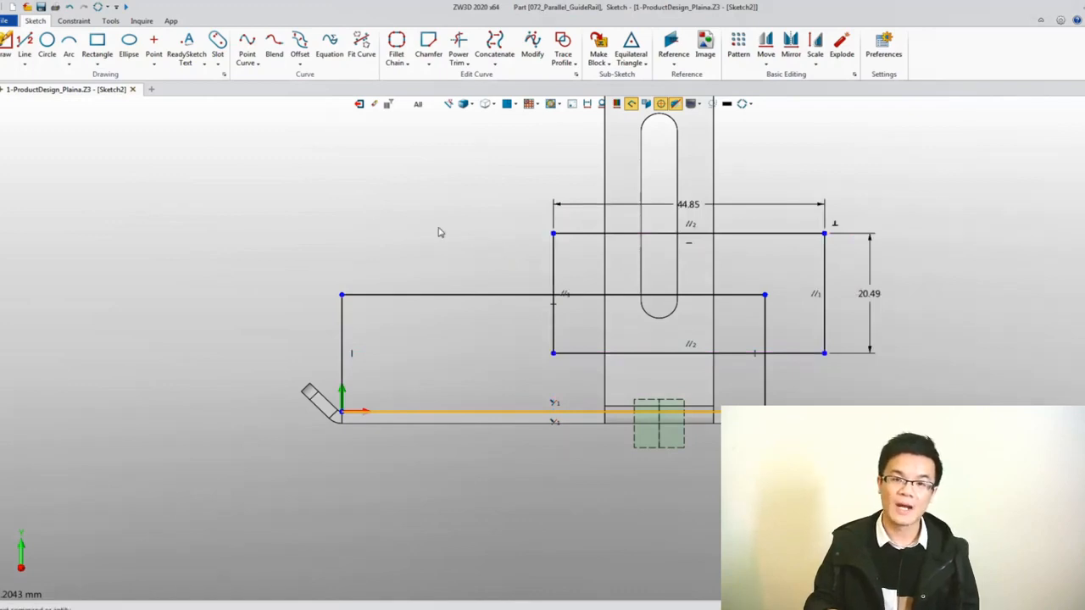
{"action": "left_click", "coordinate": [458, 46]}
{"action": "mouse_move", "coordinate": [501, 241]}
{"action": "left_mouse_down"}
{"action": "mouse_move", "coordinate": [781, 339]}
{"action": "mouse_move", "coordinate": [824, 367]}
{"action": "mouse_move", "coordinate": [833, 299]}
{"action": "mouse_move", "coordinate": [751, 220]}
{"action": "left_mouse_up"}
Step: Round the corners of the stepped flange profile with a 2 mm Fillet Chain
{"action": "left_click", "coordinate": [396, 46]}
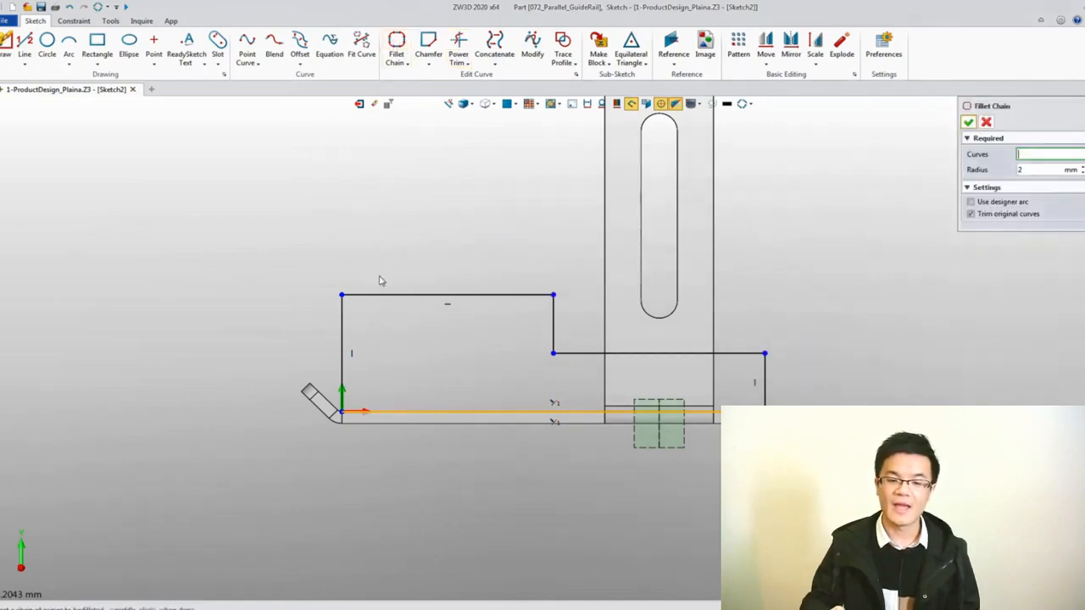
{"action": "left_click", "coordinate": [383, 296]}
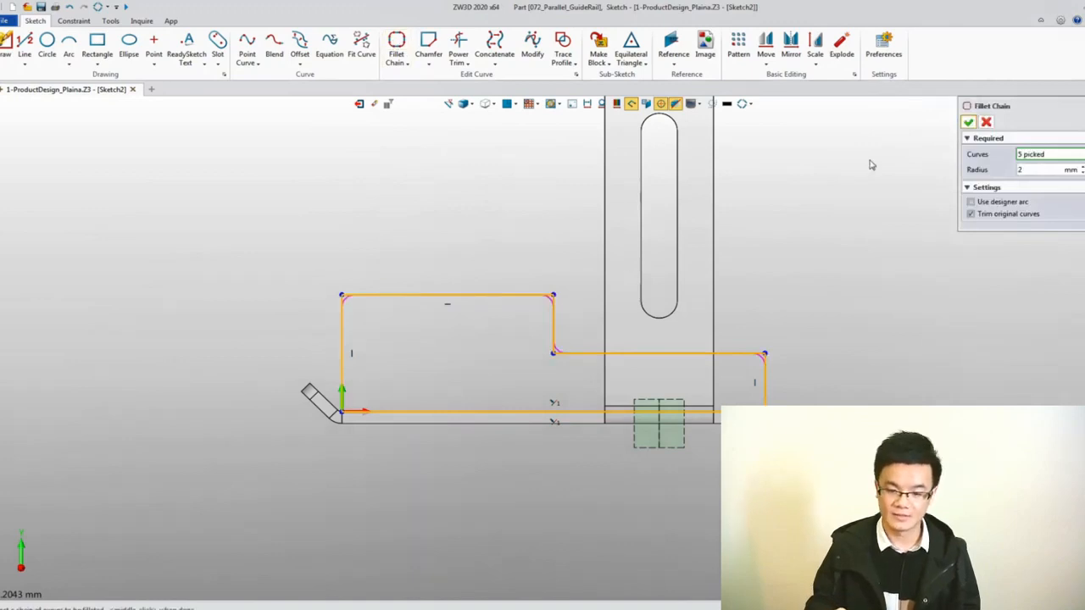
{"action": "left_click", "coordinate": [967, 122]}
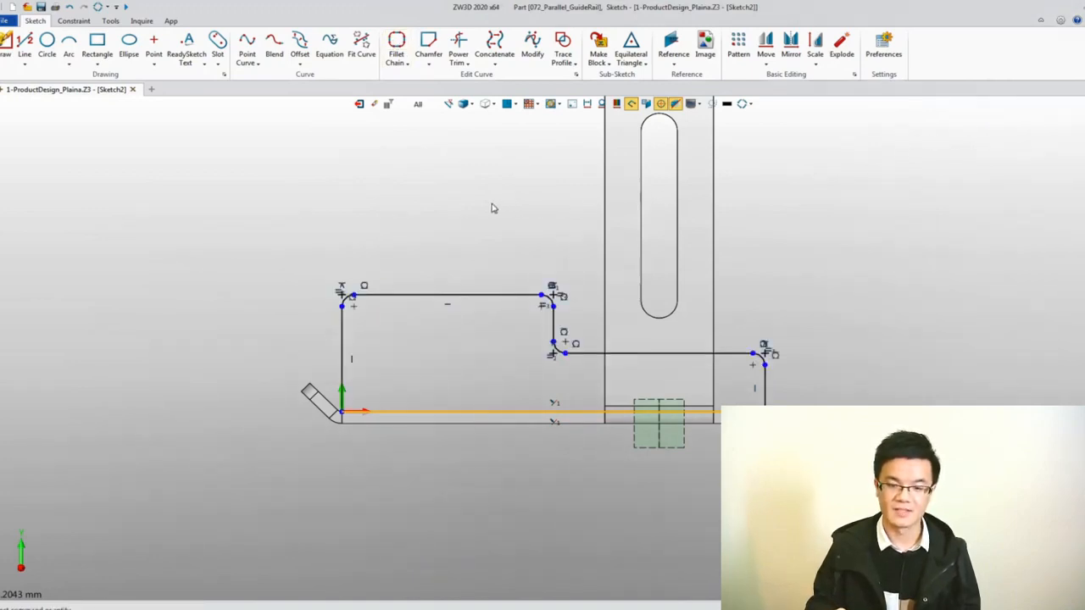
Step: Draw two circles of 3 mm radius, level with each other, inside the taller part of the stepped flange profile
{"action": "left_click", "coordinate": [48, 44]}
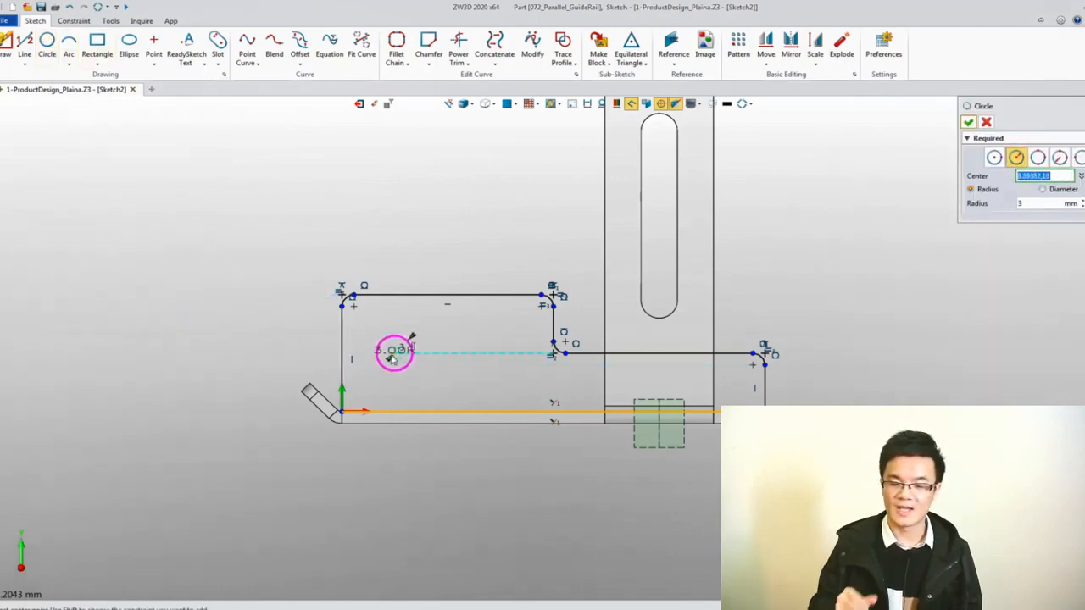
{"action": "left_click", "coordinate": [391, 355]}
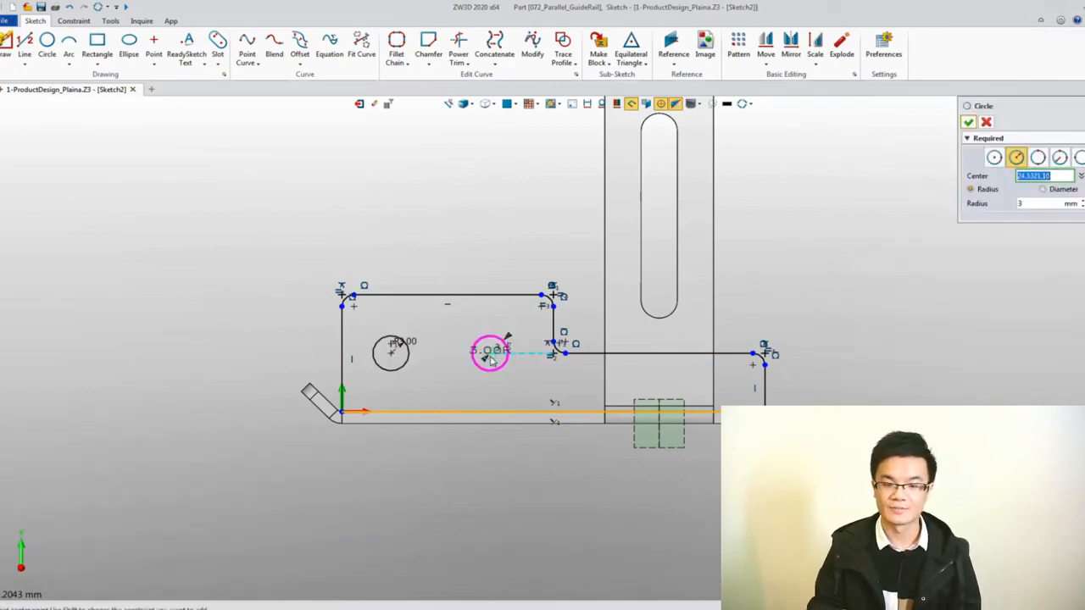
{"action": "left_click", "coordinate": [489, 355]}
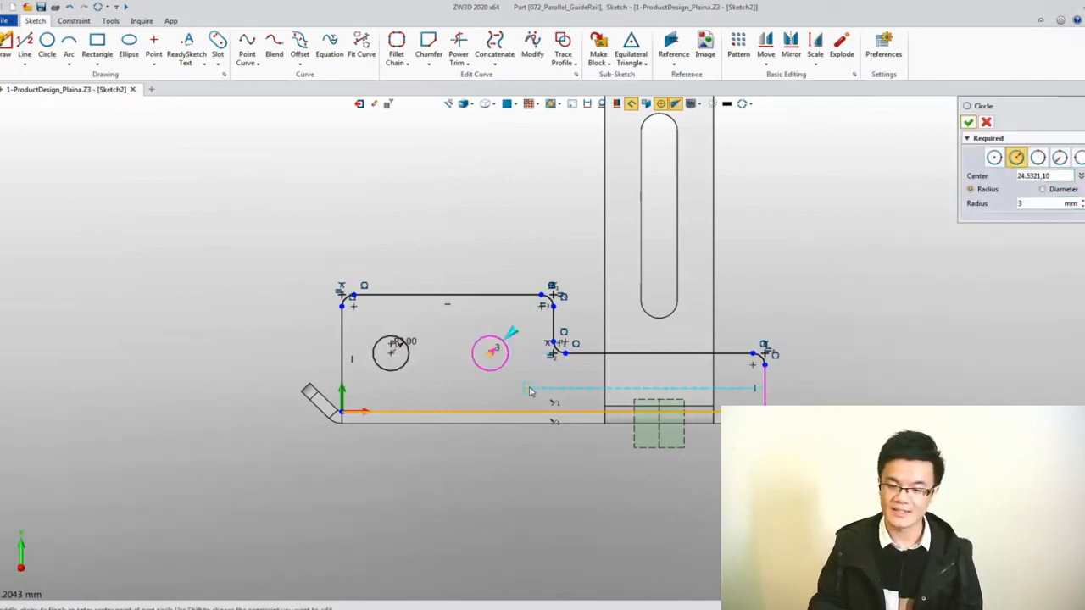
Step: Exit the profile sketch, accept the Flange with Profile at 1 mm bend radius and 90 degrees, and return to 00_Assembly
{"action": "left_click", "coordinate": [360, 104]}
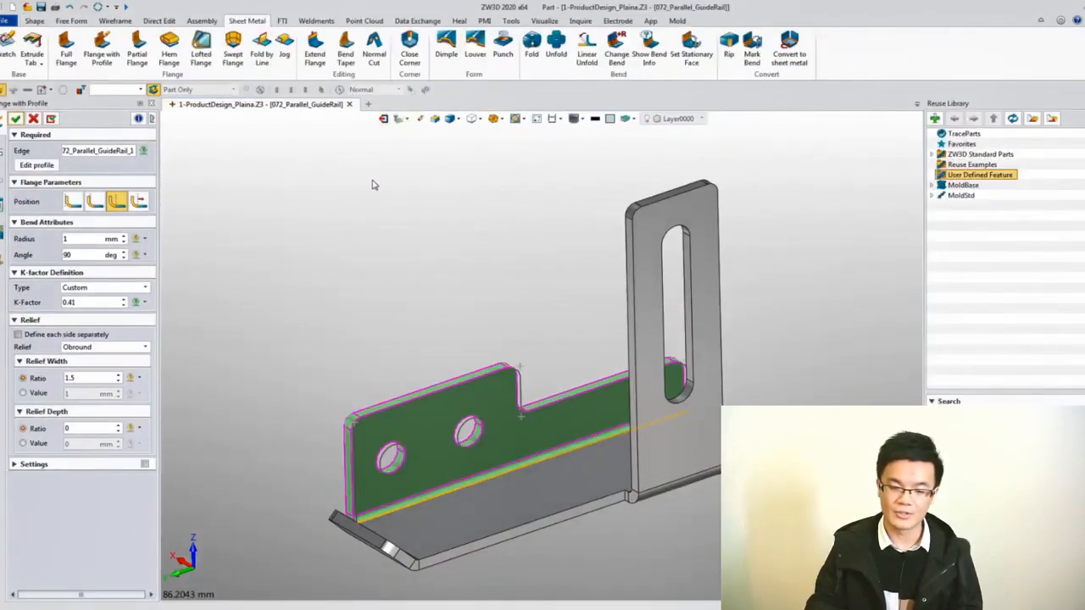
{"action": "left_click", "coordinate": [15, 121]}
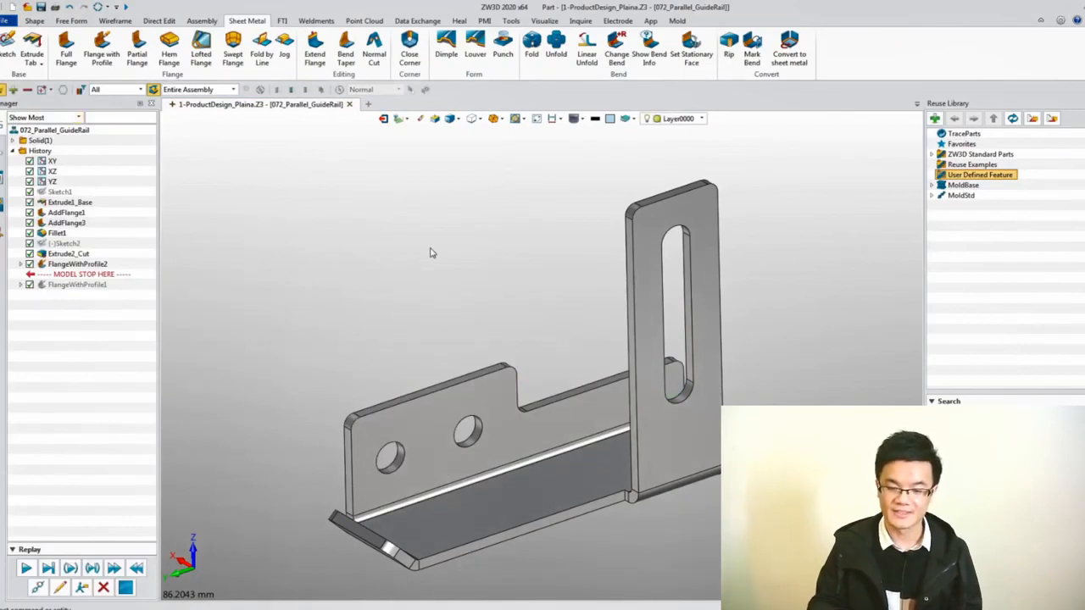
{"action": "left_click", "coordinate": [384, 119]}
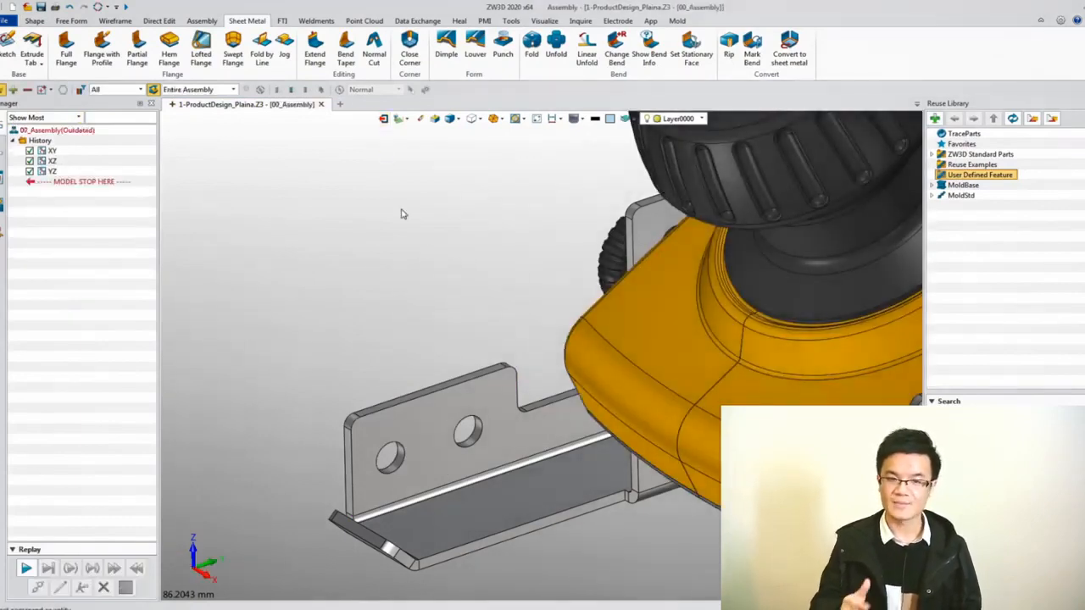
{"action": "key", "text": "ctrl+a"}
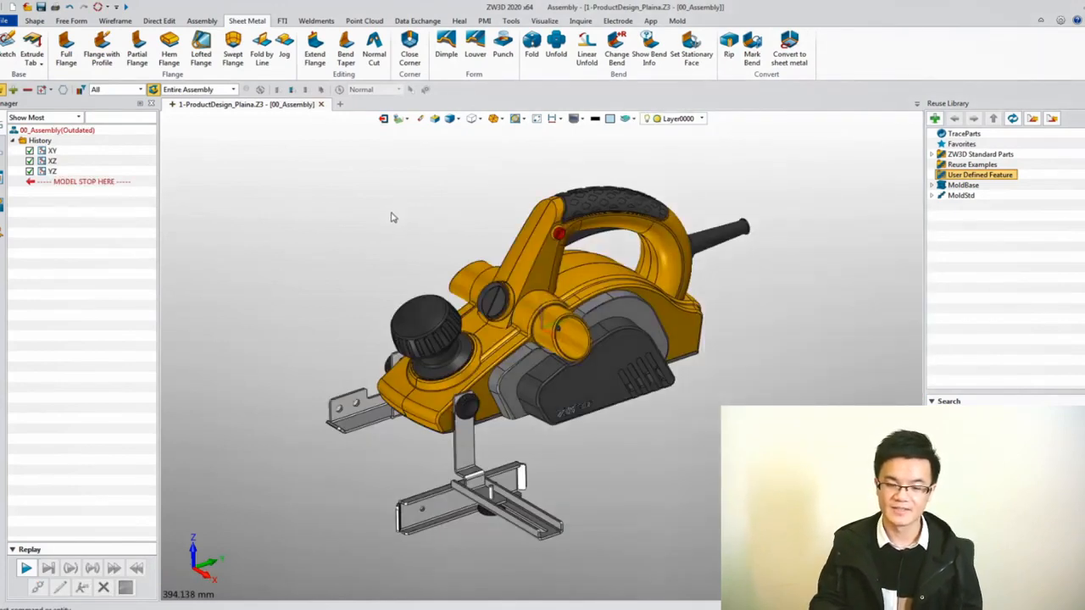
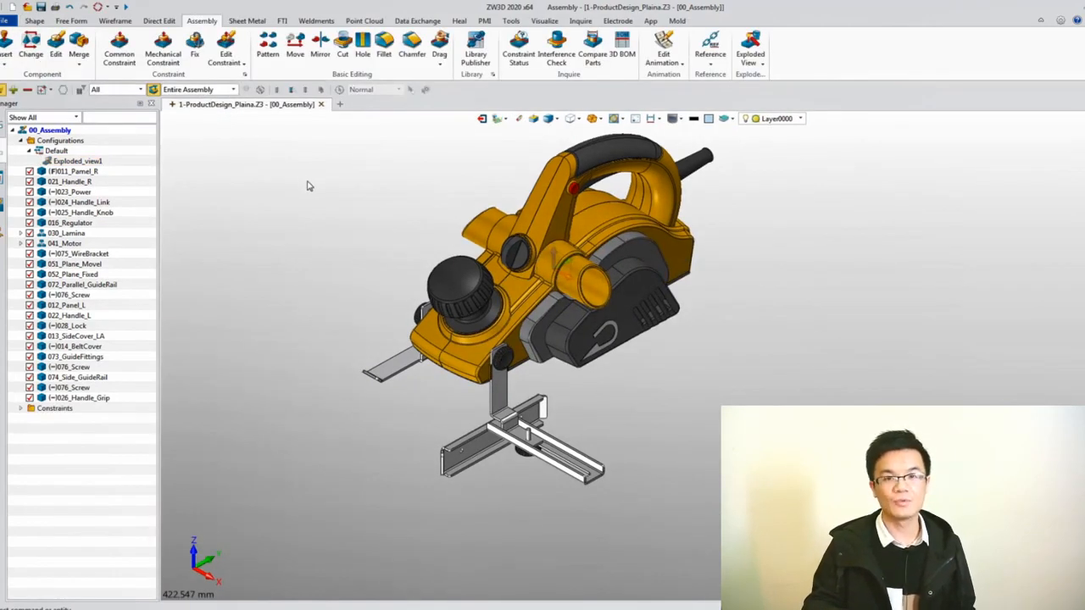
Step: Open Animation3 of 00_Assembly and play it from the 0:00 key frame
{"action": "key", "text": "ctrl+a"}
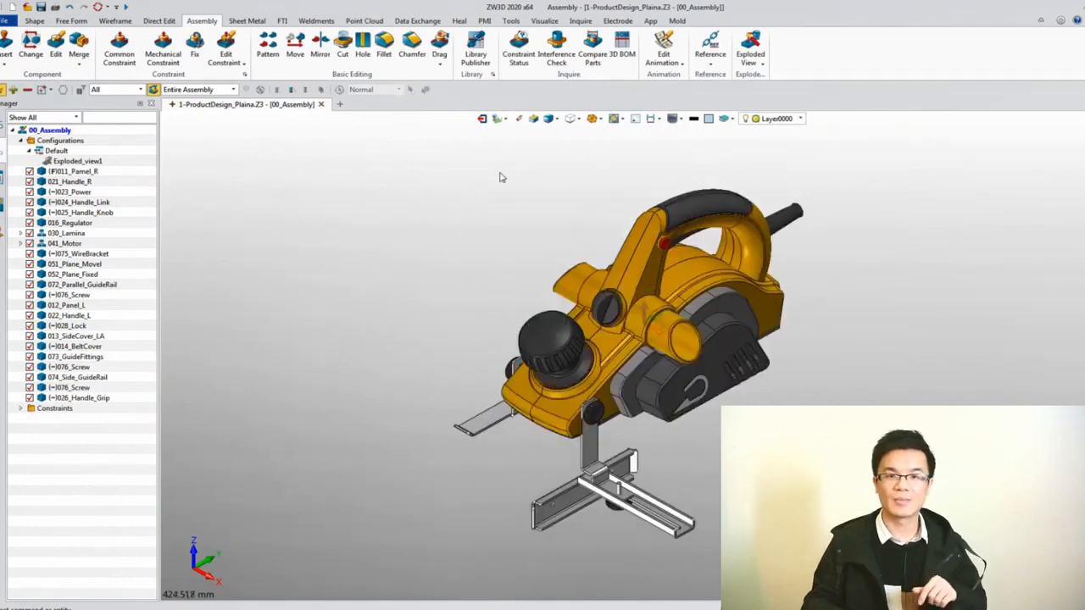
{"action": "left_click", "coordinate": [661, 68]}
{"action": "left_click", "coordinate": [678, 97]}
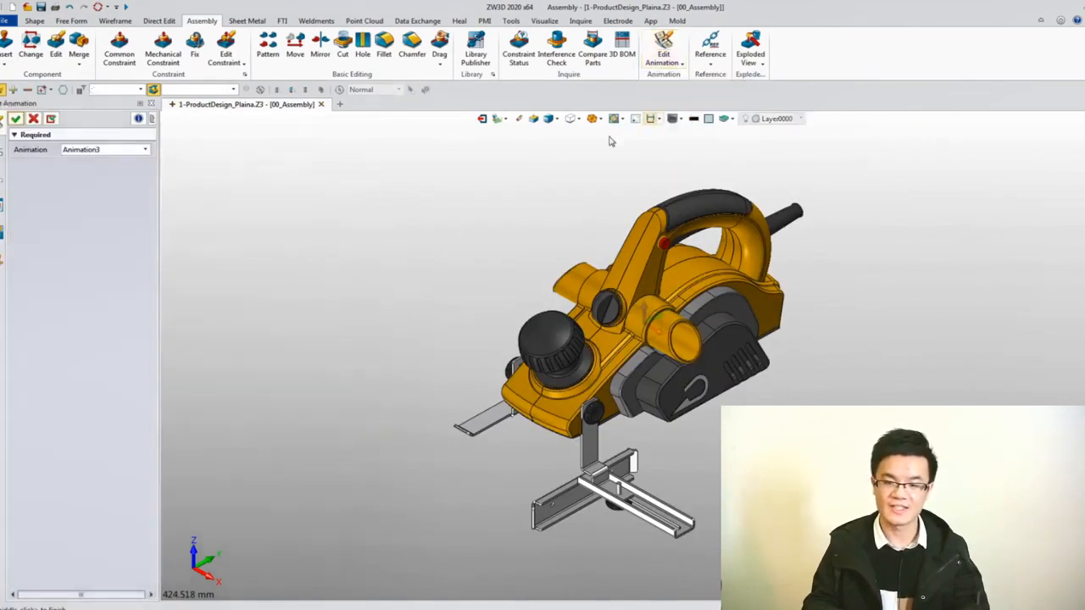
{"action": "left_click", "coordinate": [15, 119]}
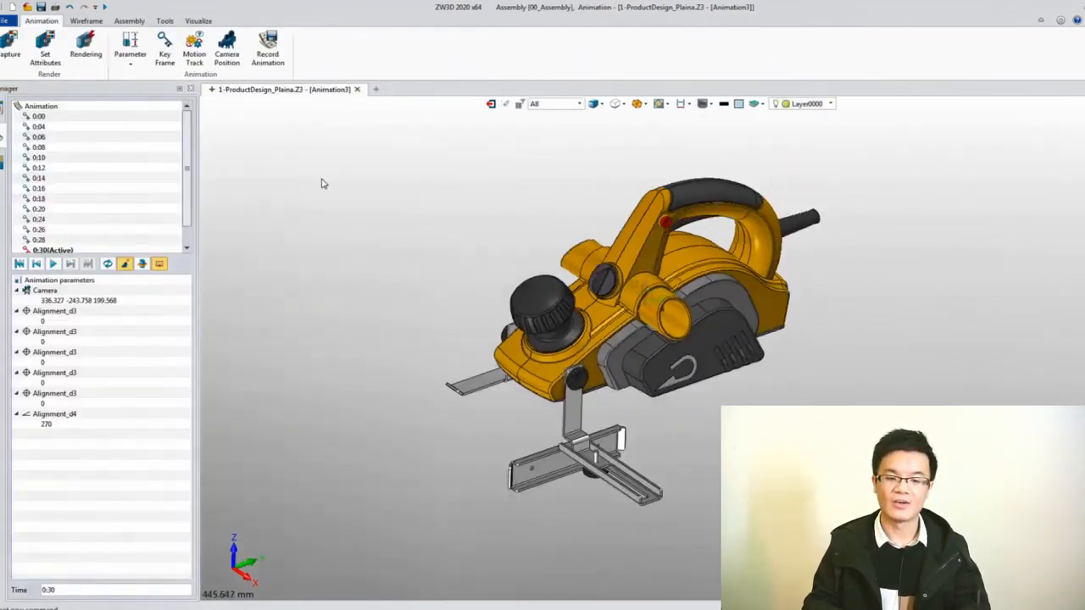
{"action": "double_click", "coordinate": [39, 117]}
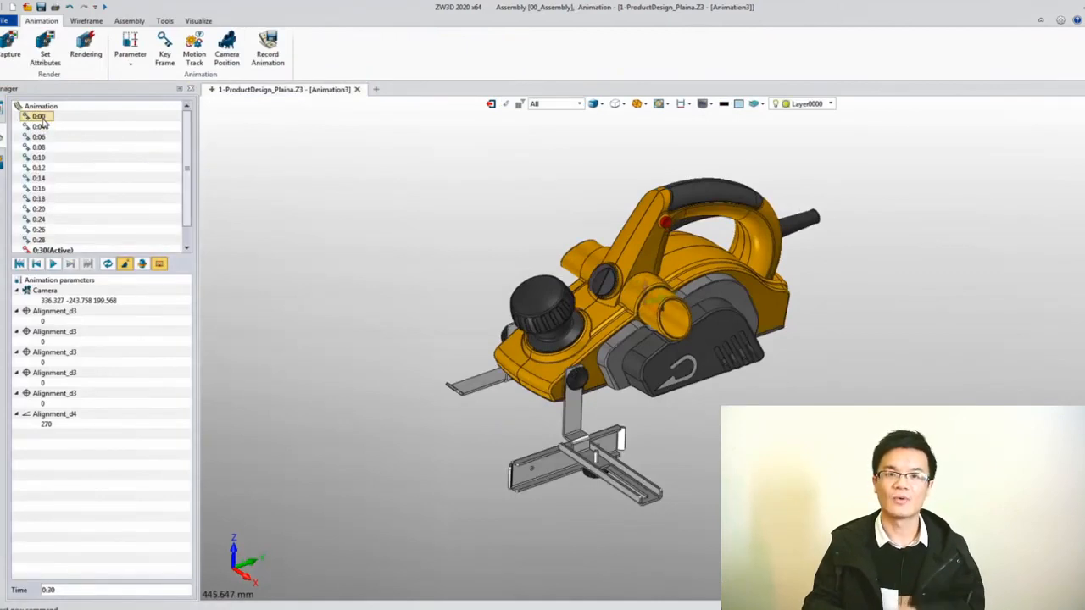
{"action": "left_click", "coordinate": [52, 265]}
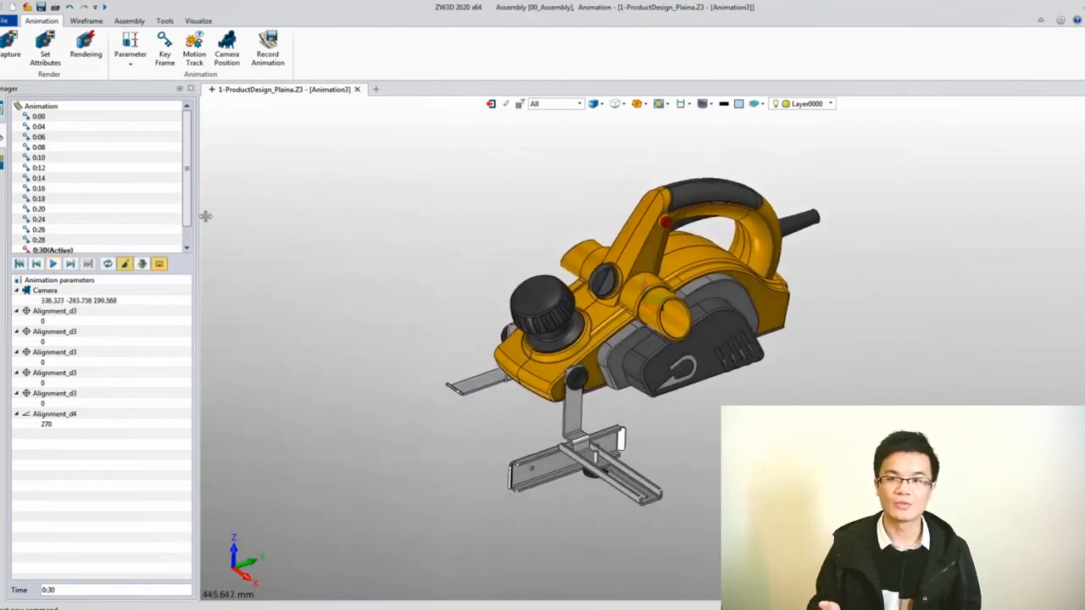
{"action": "left_click", "coordinate": [491, 103]}
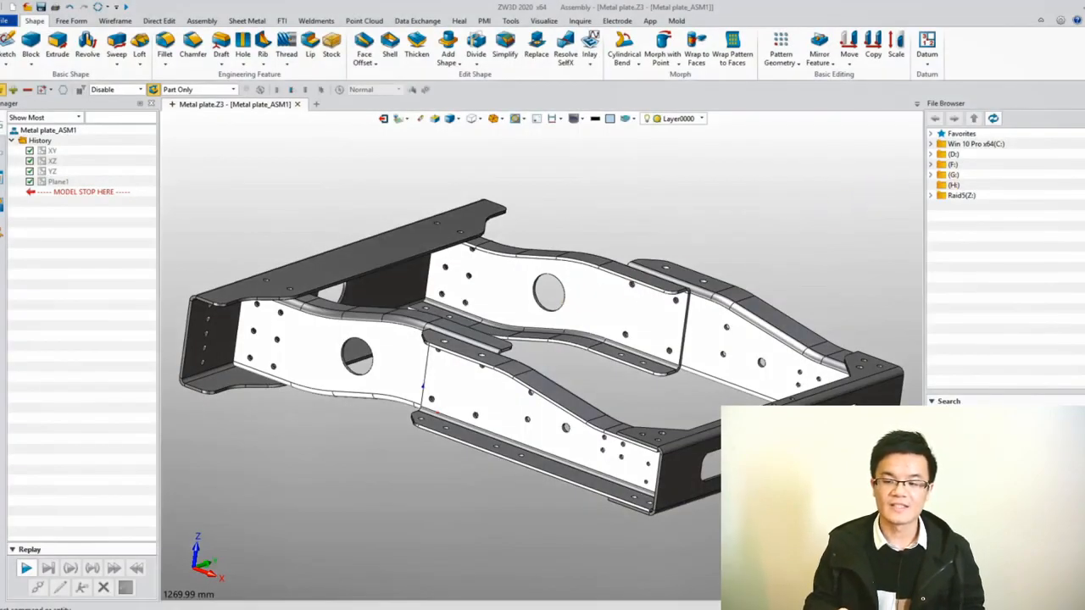
Step: Start adding the reusable part Hex bolts with flange ISO15071 from the ISO Hexagon Head Bolts in ZW3D Standard Parts
{"action": "left_click", "coordinate": [930, 154]}
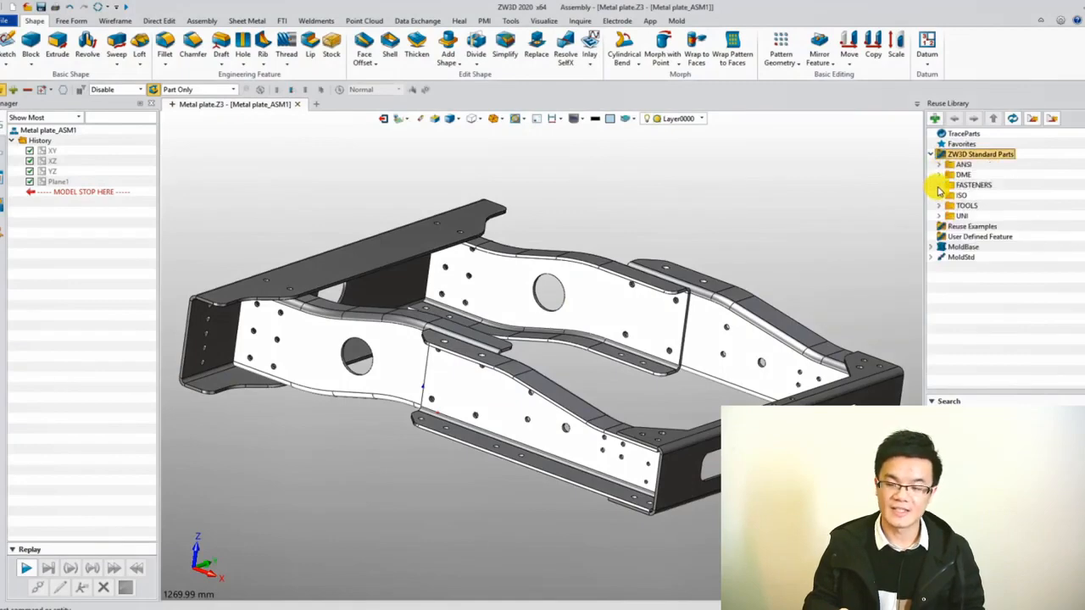
{"action": "left_click", "coordinate": [941, 195]}
{"action": "left_click", "coordinate": [947, 205]}
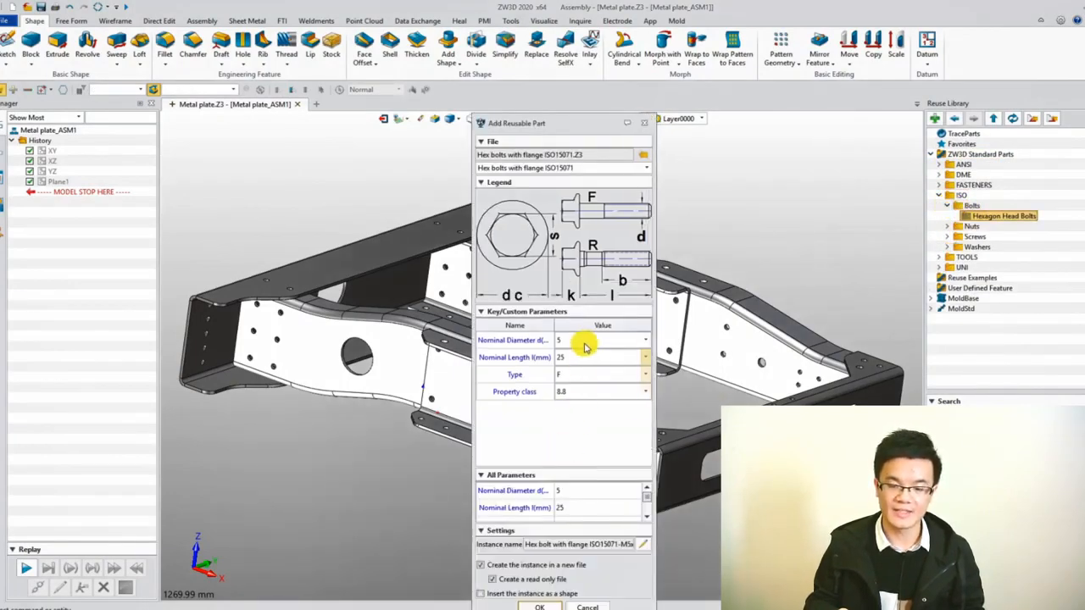
Step: Configure the flange bolt with nominal diameter 16 and nominal length 55 mm and accept it for insertion
{"action": "left_click", "coordinate": [584, 340]}
{"action": "left_click", "coordinate": [583, 403]}
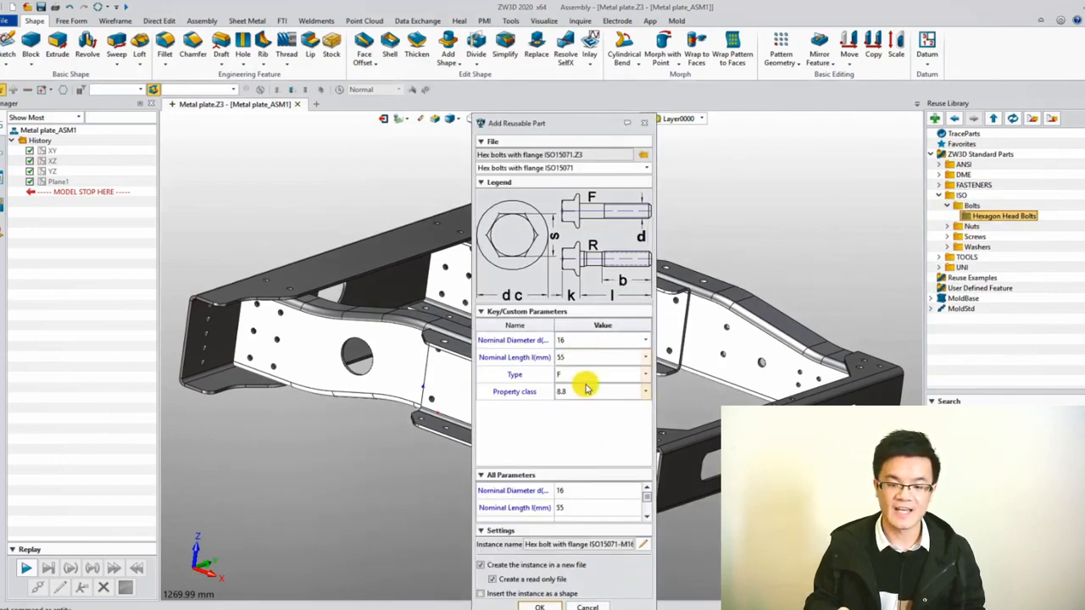
{"action": "left_click", "coordinate": [583, 360]}
{"action": "left_click", "coordinate": [583, 368]}
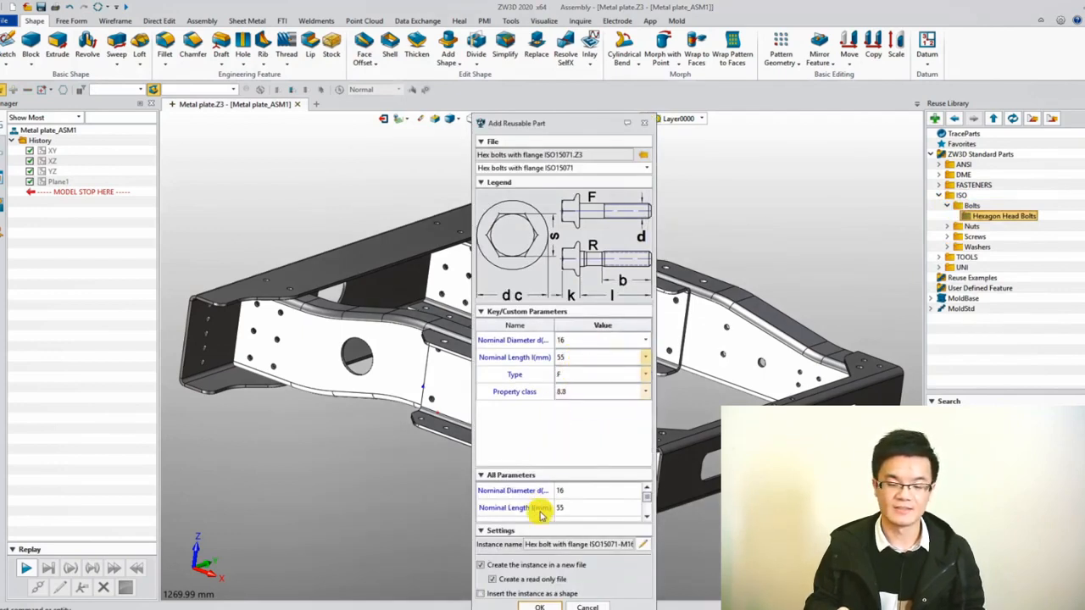
{"action": "left_click", "coordinate": [539, 607]}
Step: Set the bolt placement to Auto hole match and pick the upper flange face of the frame's slotted cross plate
{"action": "right_click_drag", "start_coordinate": [743, 544], "coordinate": [695, 543]}
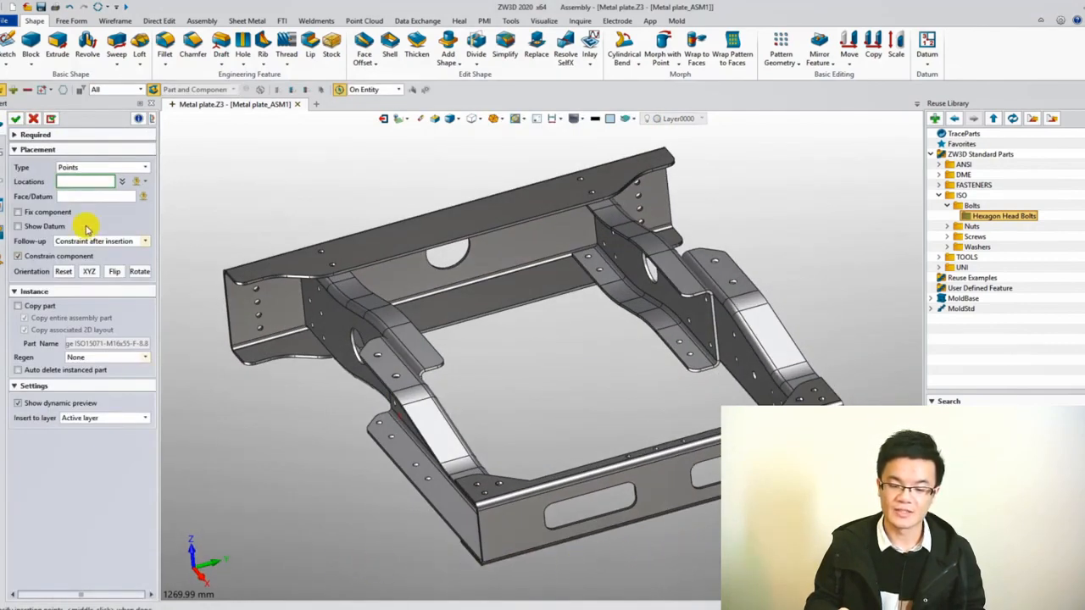
{"action": "left_click", "coordinate": [100, 170]}
{"action": "left_click", "coordinate": [91, 192]}
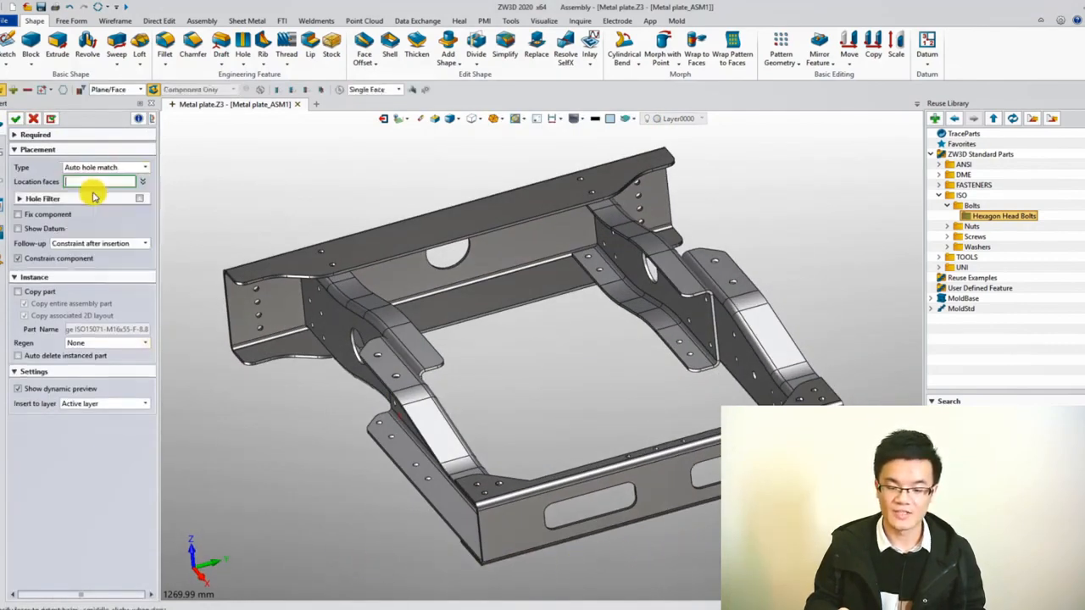
{"action": "left_click", "coordinate": [473, 486]}
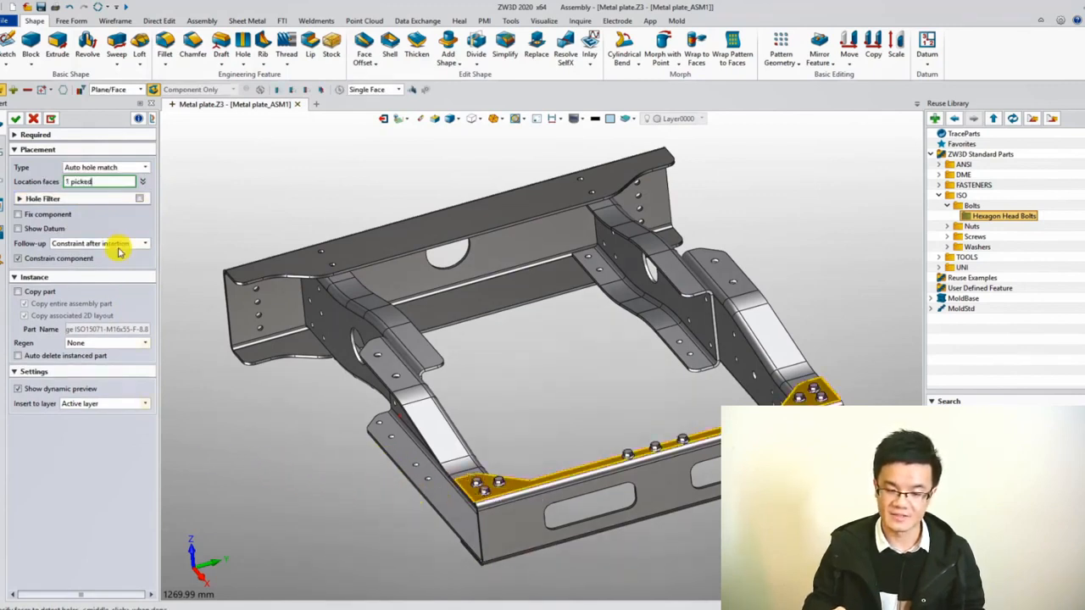
Step: Filter the matched holes by diameter with minimum 16 and maximum 16, and insert the bolts
{"action": "left_click", "coordinate": [139, 199]}
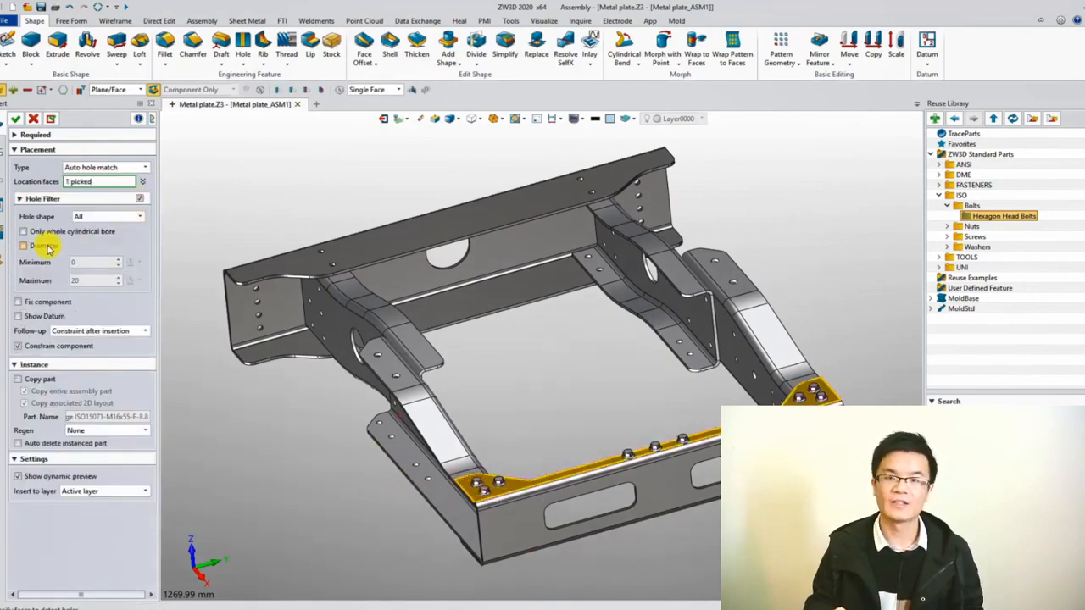
{"action": "left_click", "coordinate": [86, 265]}
{"action": "type", "text": "16"}
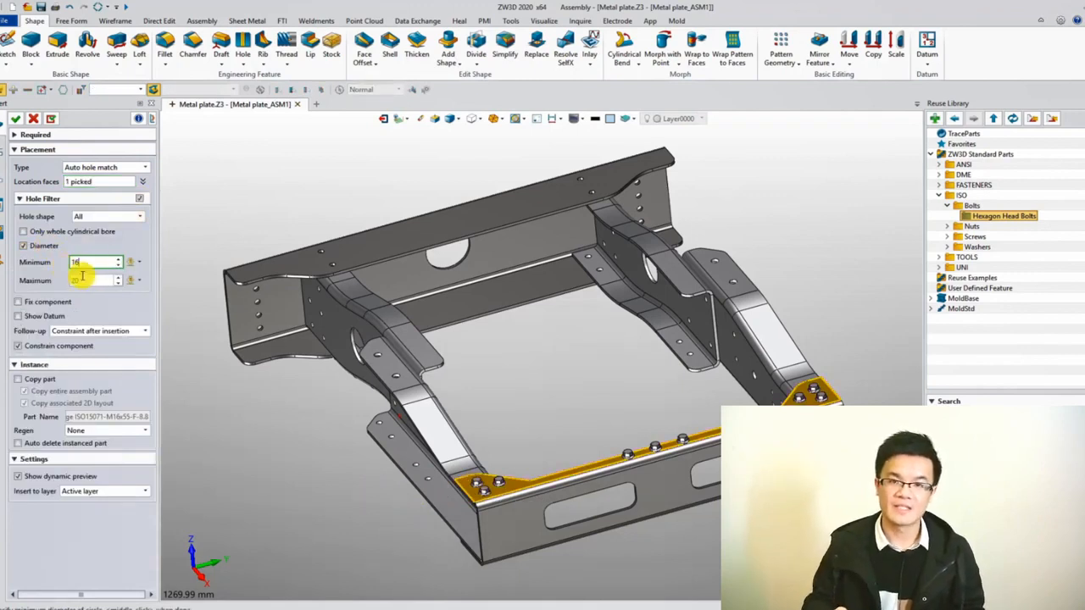
{"action": "left_click", "coordinate": [85, 281]}
{"action": "type", "text": "16"}
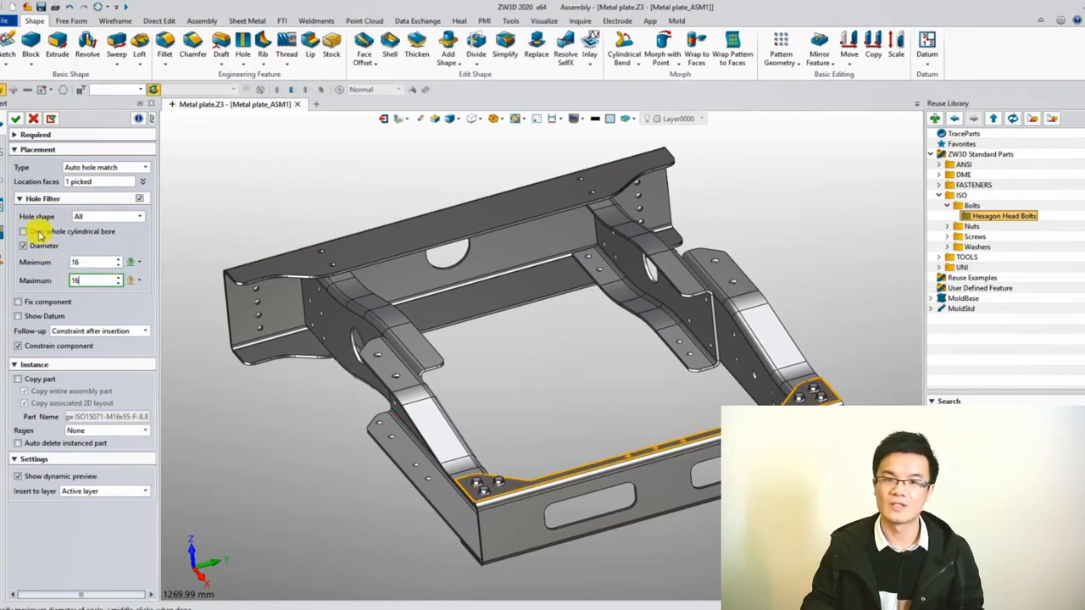
{"action": "left_click", "coordinate": [15, 118]}
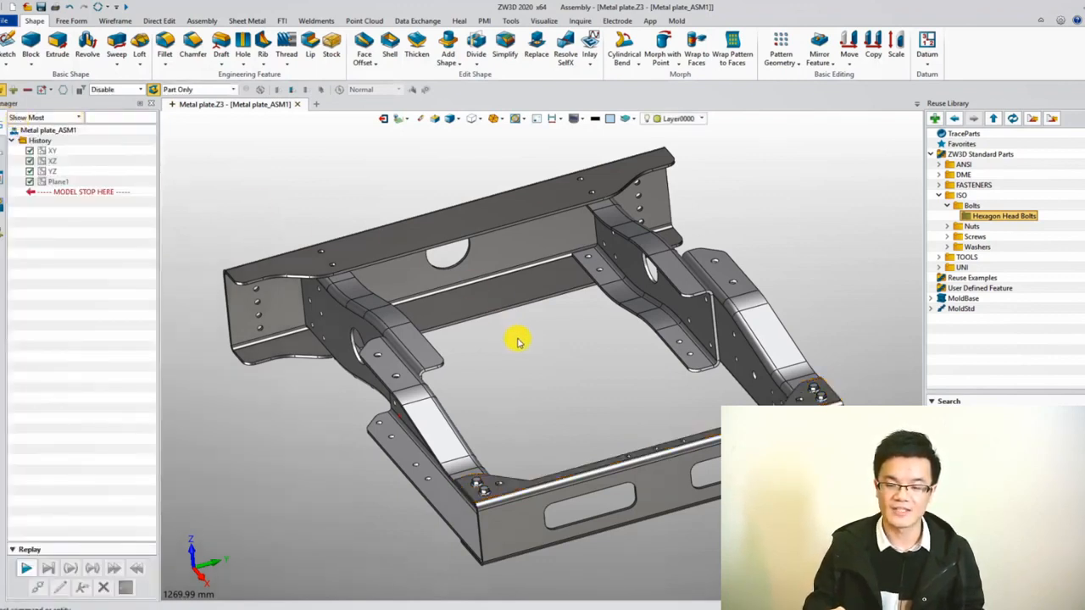
{"action": "right_click_drag", "start_coordinate": [518, 342], "coordinate": [518, 342]}
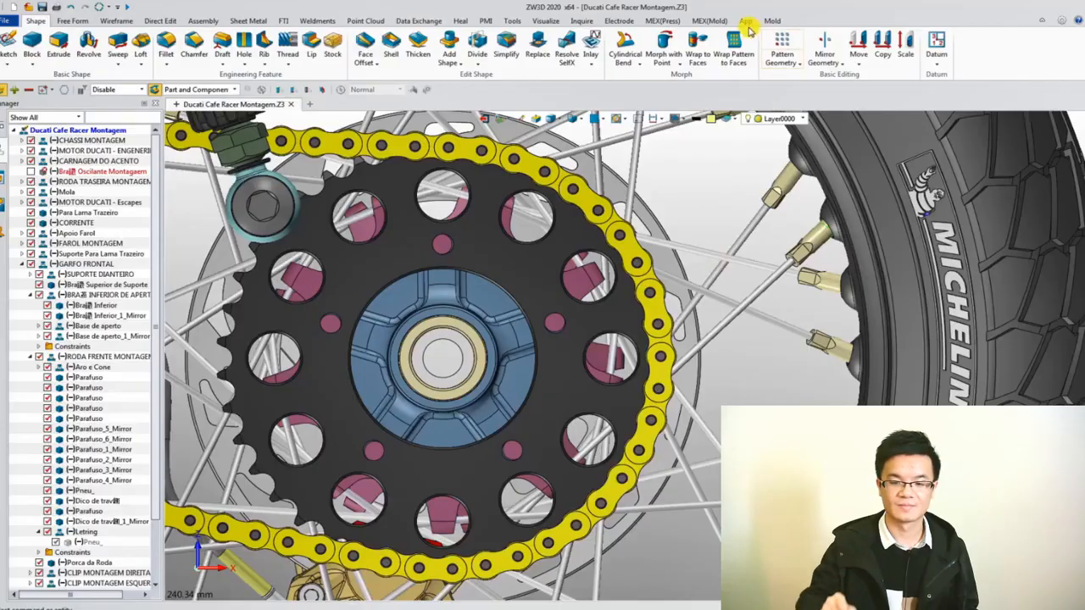
Step: Open the PARTsolutions library and load the ISO 10644 S4 screw and washer assembly from the ISO Standards bolts
{"action": "left_click", "coordinate": [746, 21]}
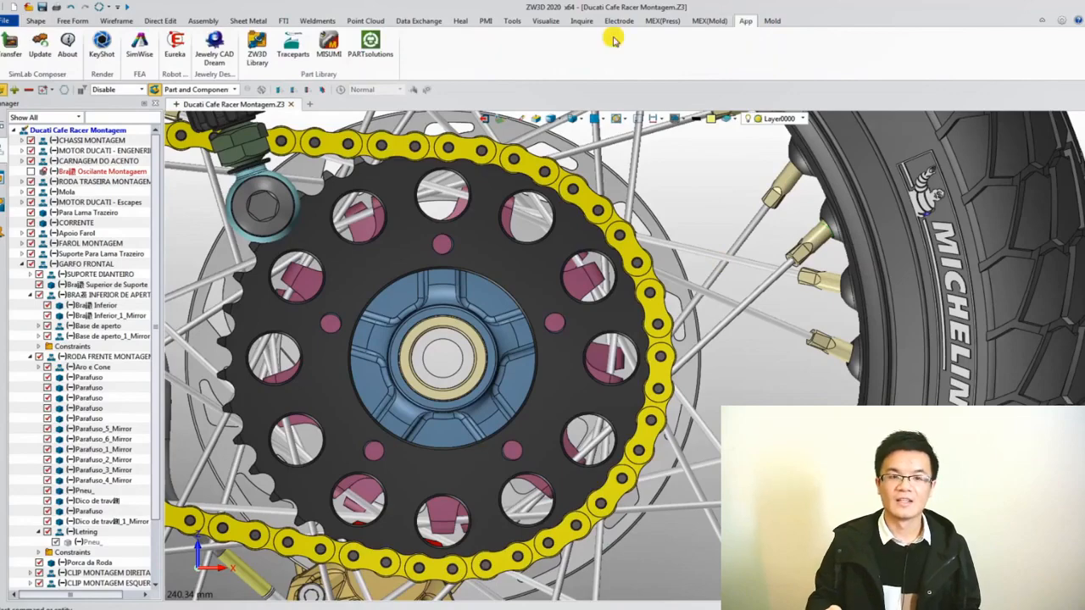
{"action": "left_click", "coordinate": [379, 47]}
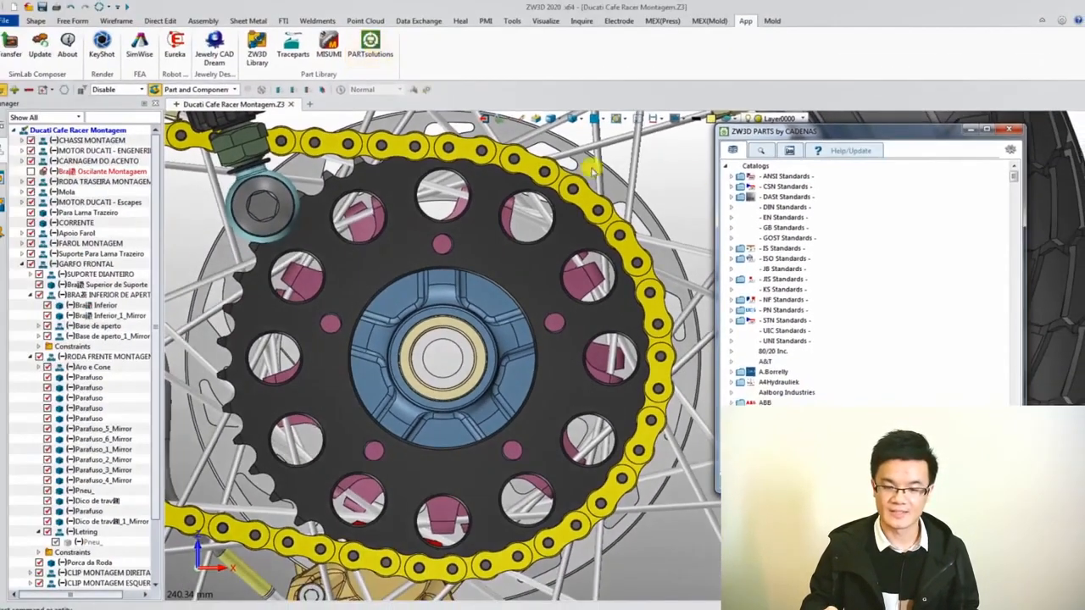
{"action": "left_click", "coordinate": [731, 258]}
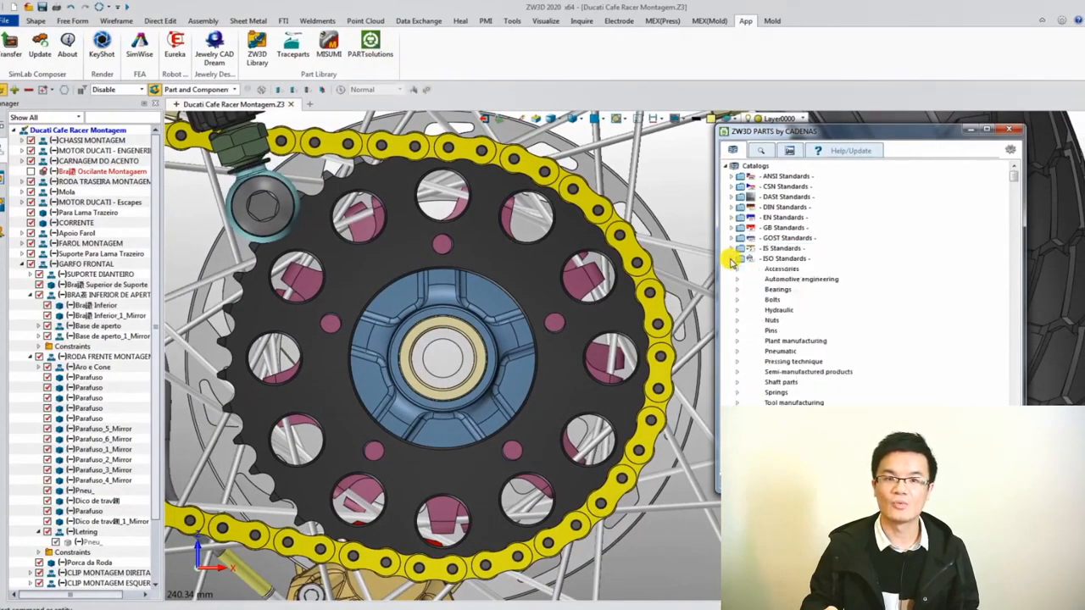
{"action": "left_click", "coordinate": [737, 299]}
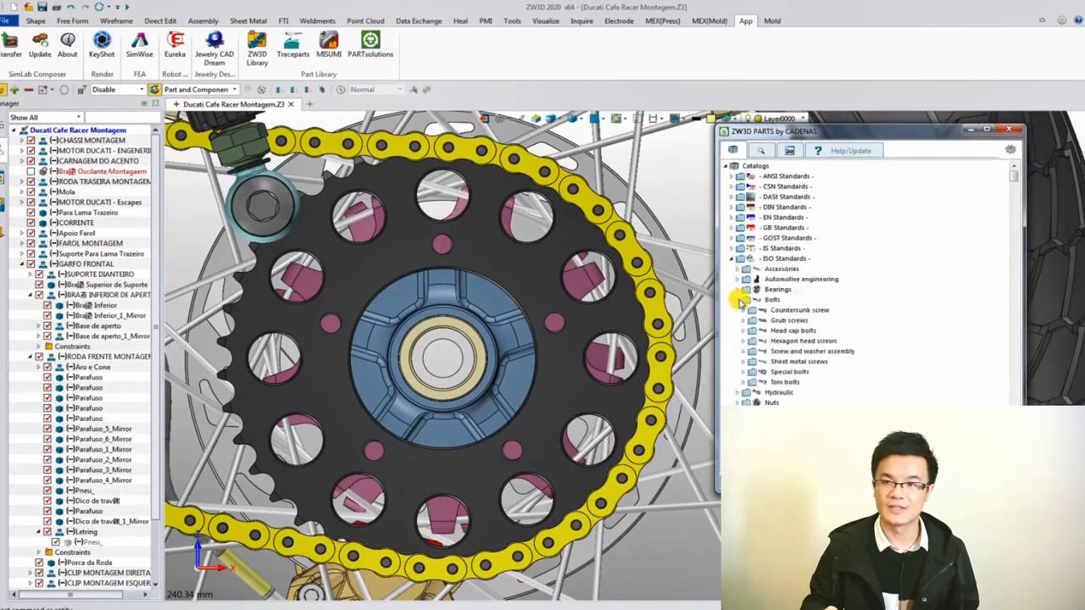
{"action": "left_click", "coordinate": [744, 352]}
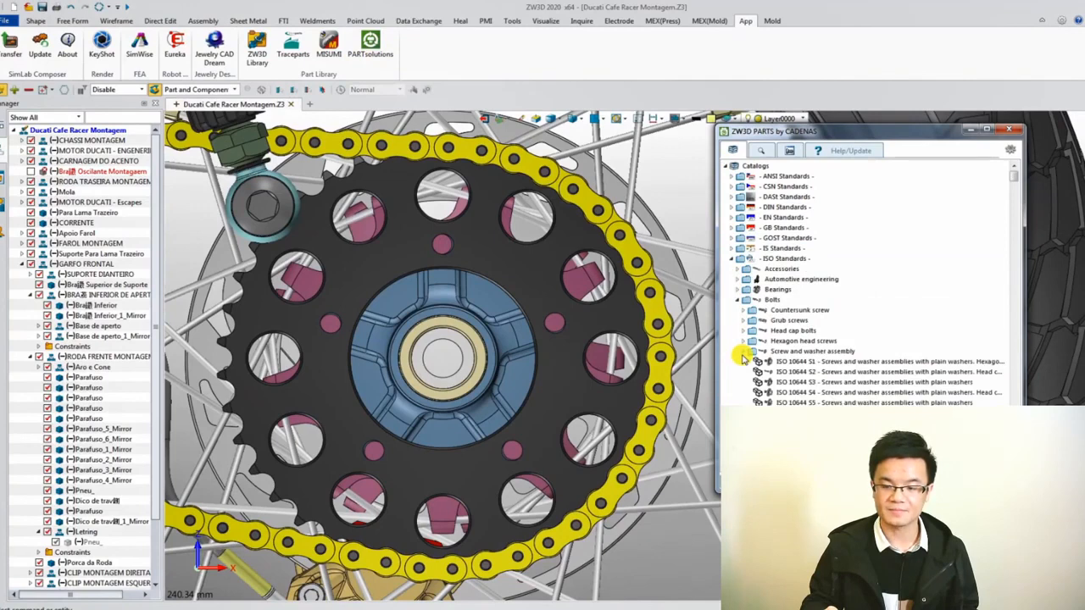
{"action": "double_click", "coordinate": [797, 392]}
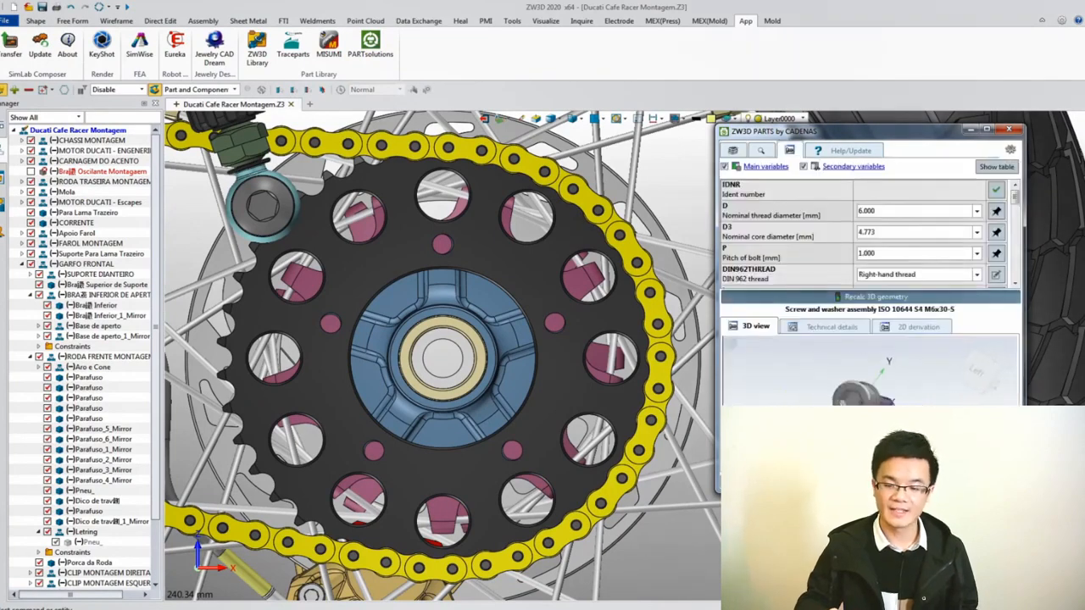
Step: Show the technical details of the screw and washer assembly and set its nominal thread diameter to 10 mm
{"action": "left_click", "coordinate": [831, 327]}
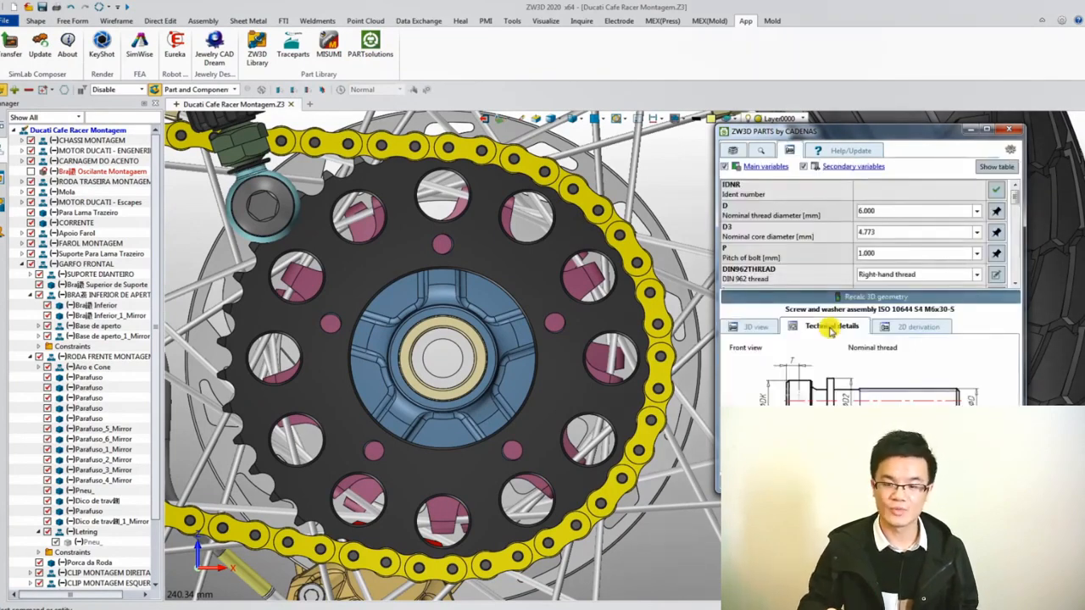
{"action": "left_click_drag", "start_coordinate": [1014, 192], "coordinate": [1014, 271]}
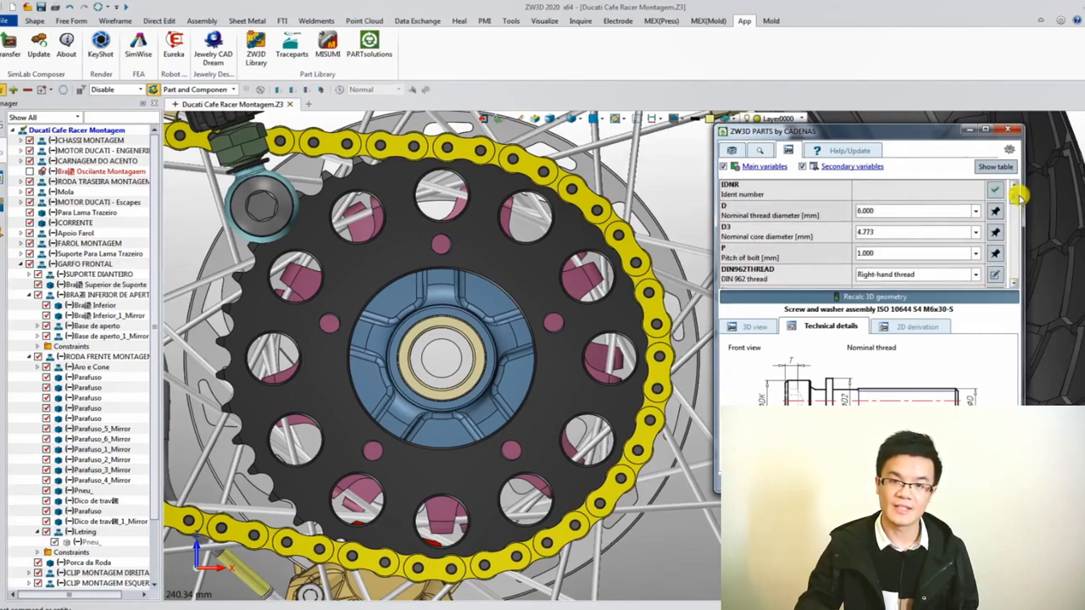
{"action": "left_click", "coordinate": [975, 211]}
{"action": "left_click", "coordinate": [923, 311]}
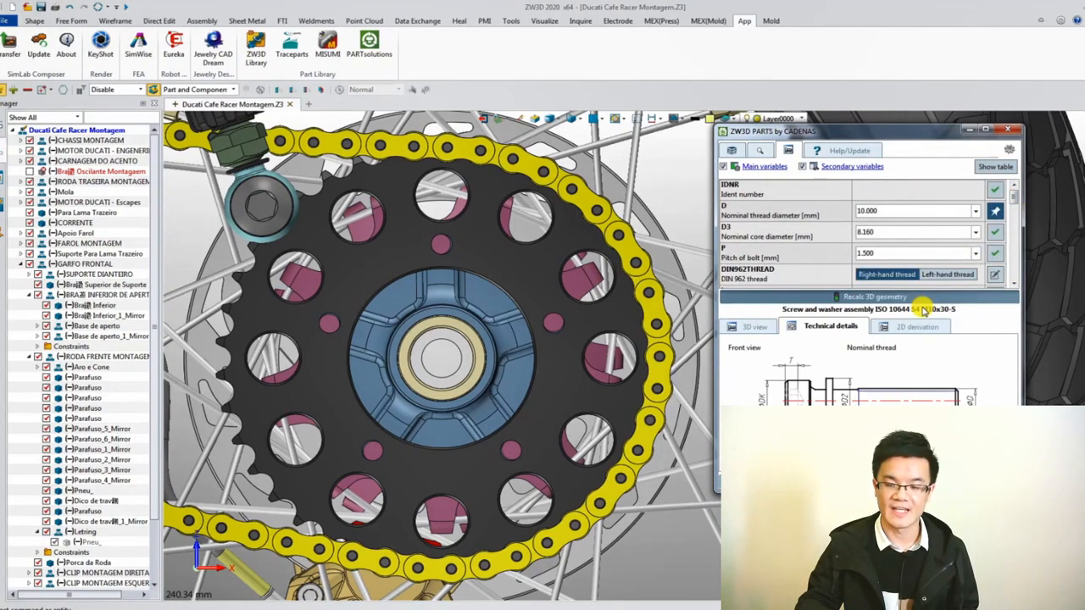
Step: Set the screw and washer assembly's nominal length to 50 mm and switch to its 3D view
{"action": "scroll", "coordinate": [1010, 214], "scroll_direction": "down", "scroll_amount": 2}
{"action": "left_click", "coordinate": [977, 212]}
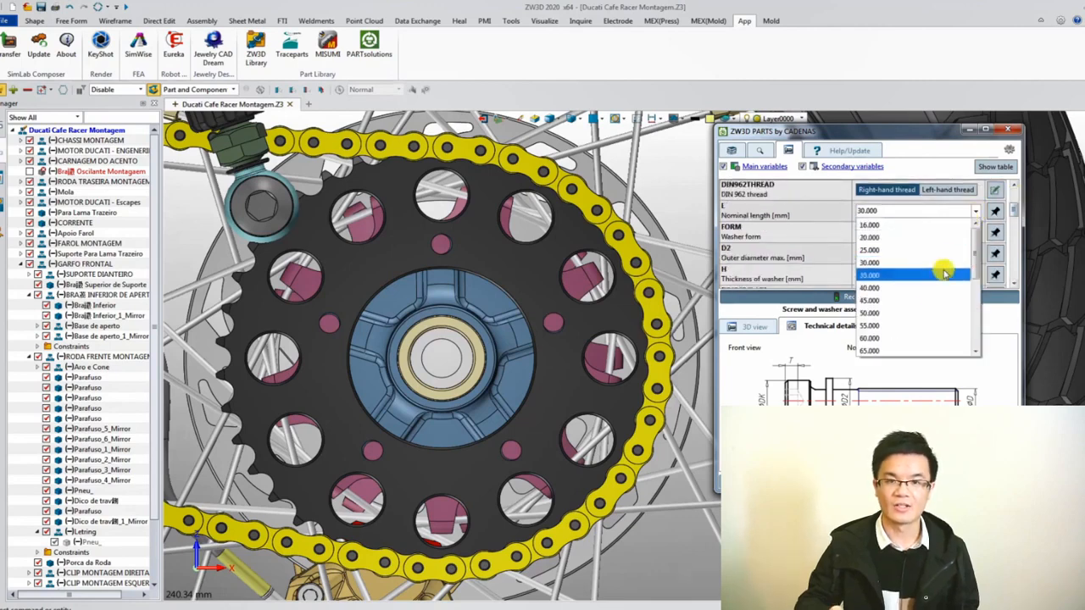
{"action": "left_click", "coordinate": [920, 308]}
{"action": "left_click", "coordinate": [754, 328]}
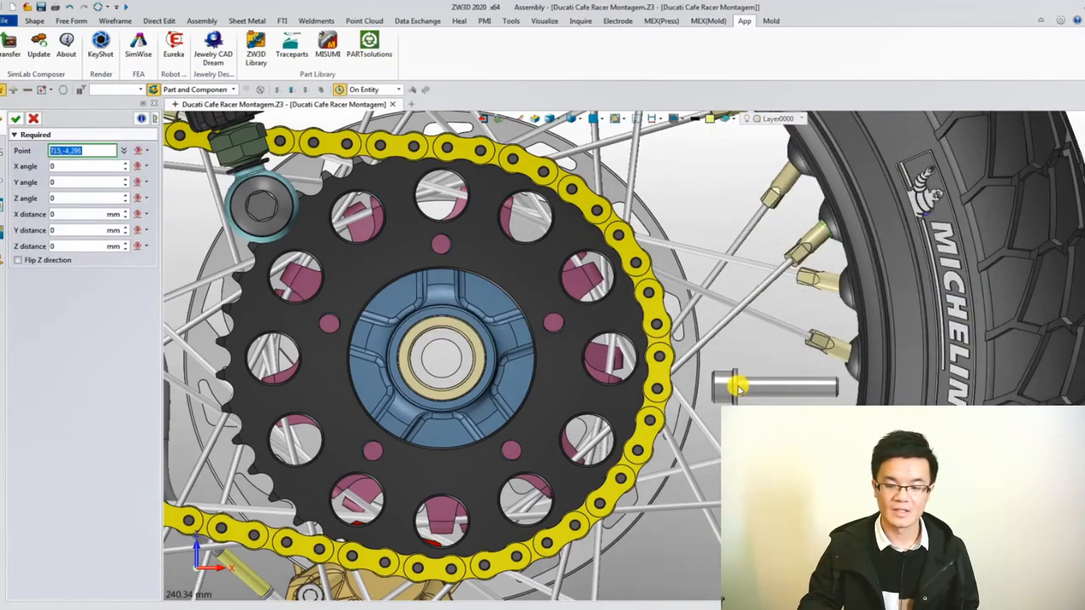
Step: Insert the screw at the centre of curvature of the sprocket's uppermost small bolt hole with a Z angle of 90
{"action": "right_click", "coordinate": [737, 386]}
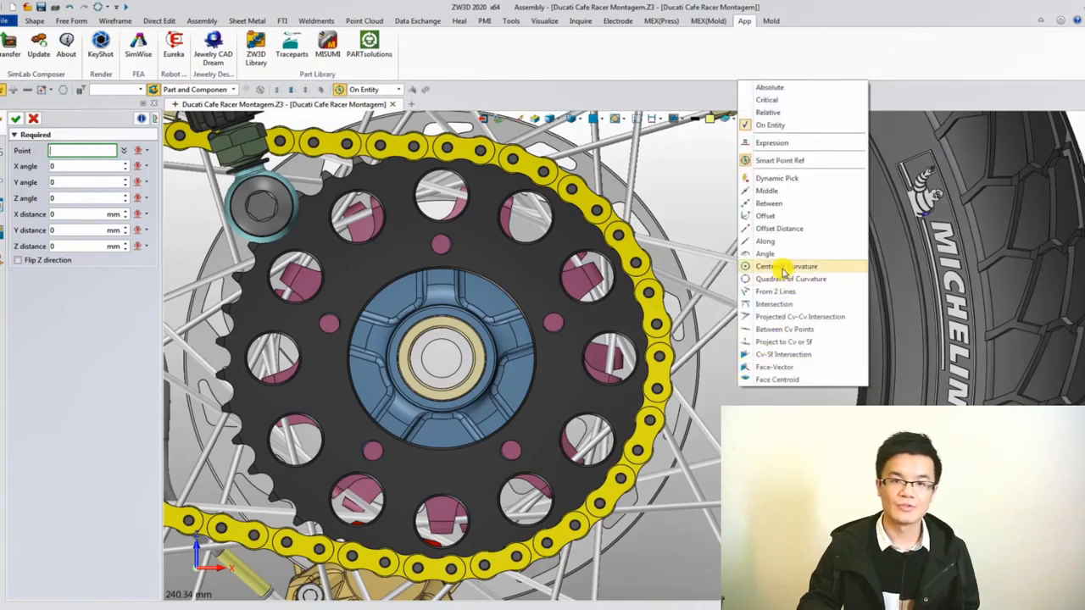
{"action": "left_click", "coordinate": [782, 270]}
{"action": "left_click", "coordinate": [451, 246]}
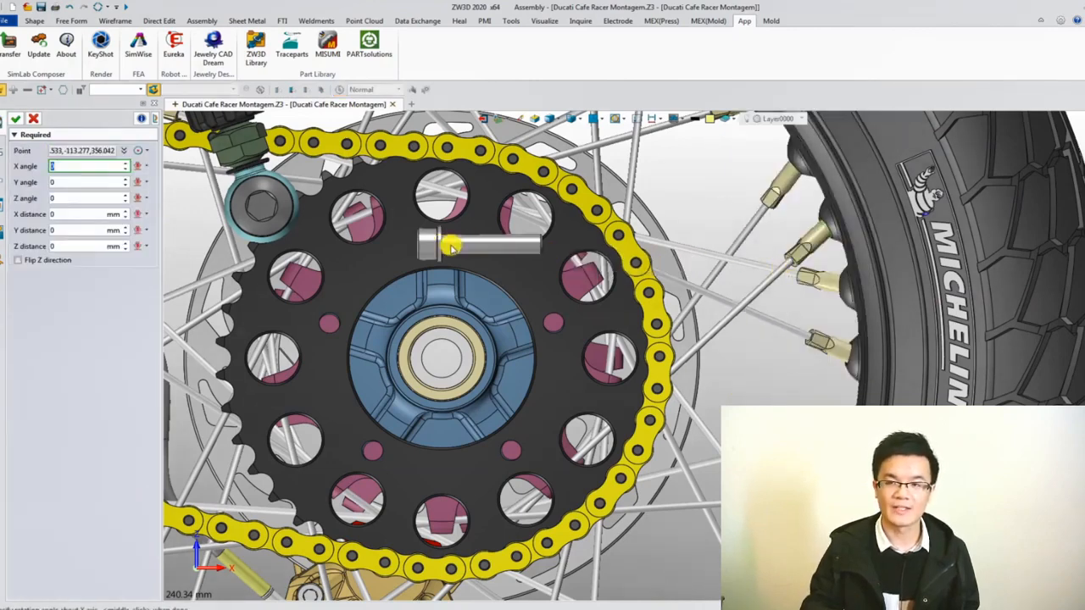
{"action": "left_click", "coordinate": [64, 197]}
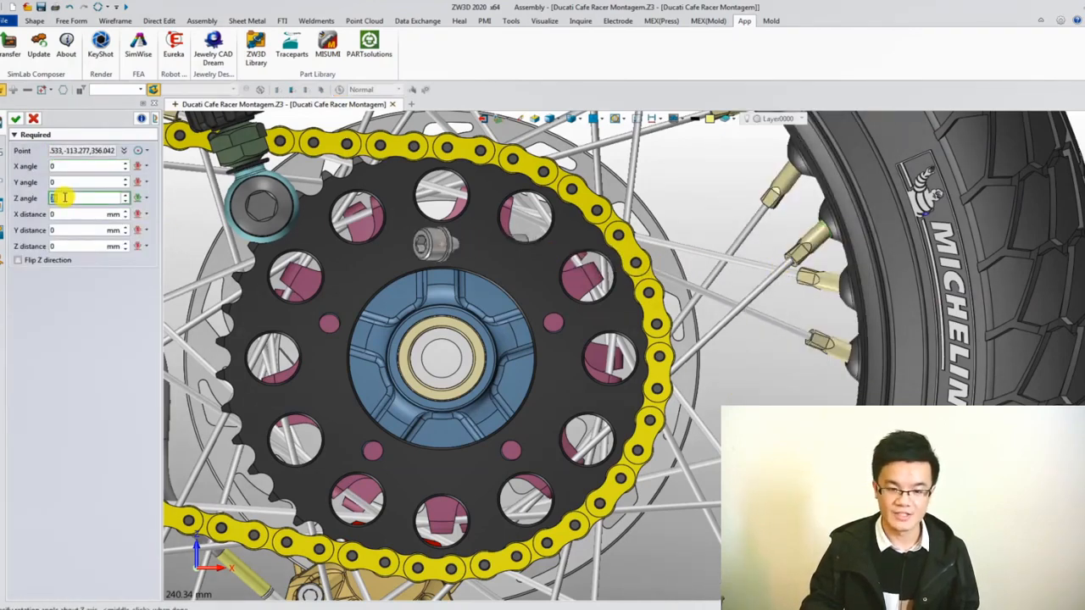
{"action": "type", "text": "90"}
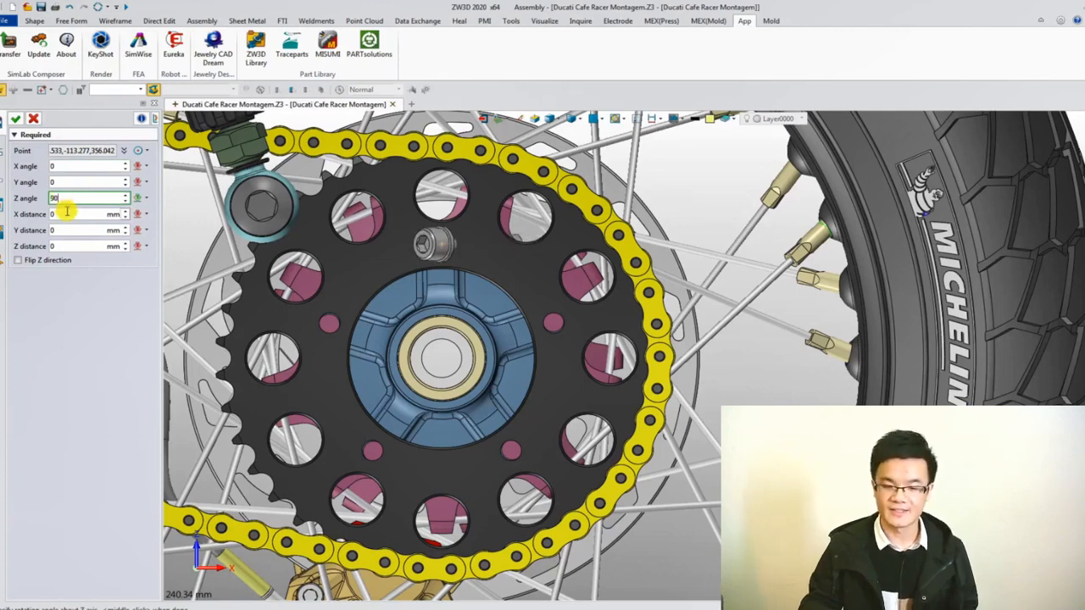
{"action": "left_click", "coordinate": [17, 120]}
Step: Insert the same screw into the remaining small bolt holes of the sprocket, placing each at the hole's centre of curvature
{"action": "left_click", "coordinate": [138, 150]}
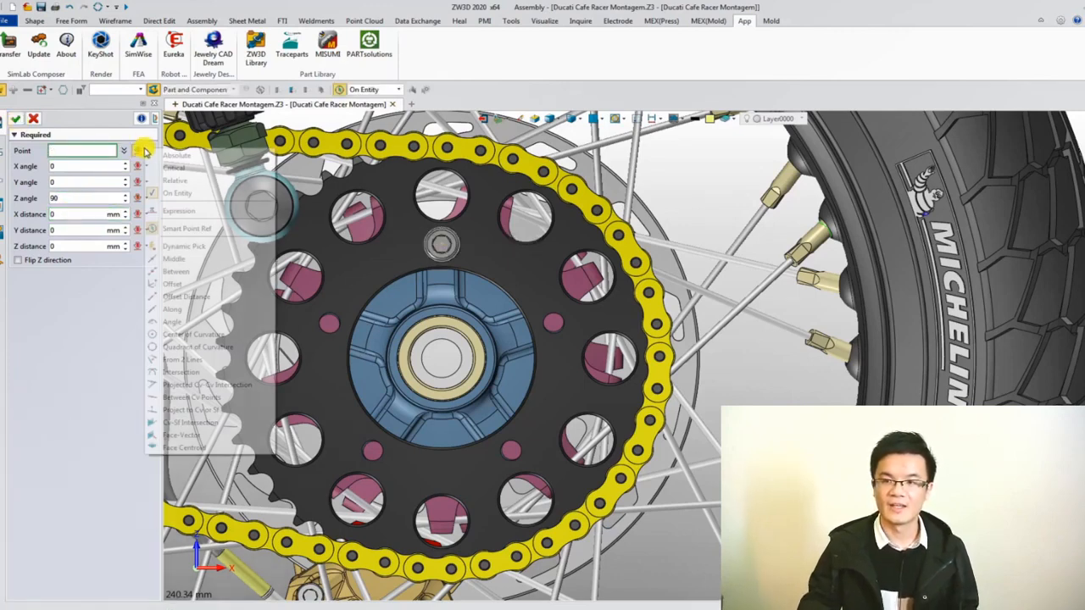
{"action": "left_click", "coordinate": [193, 334]}
{"action": "left_click", "coordinate": [553, 322]}
{"action": "left_click", "coordinate": [16, 119]}
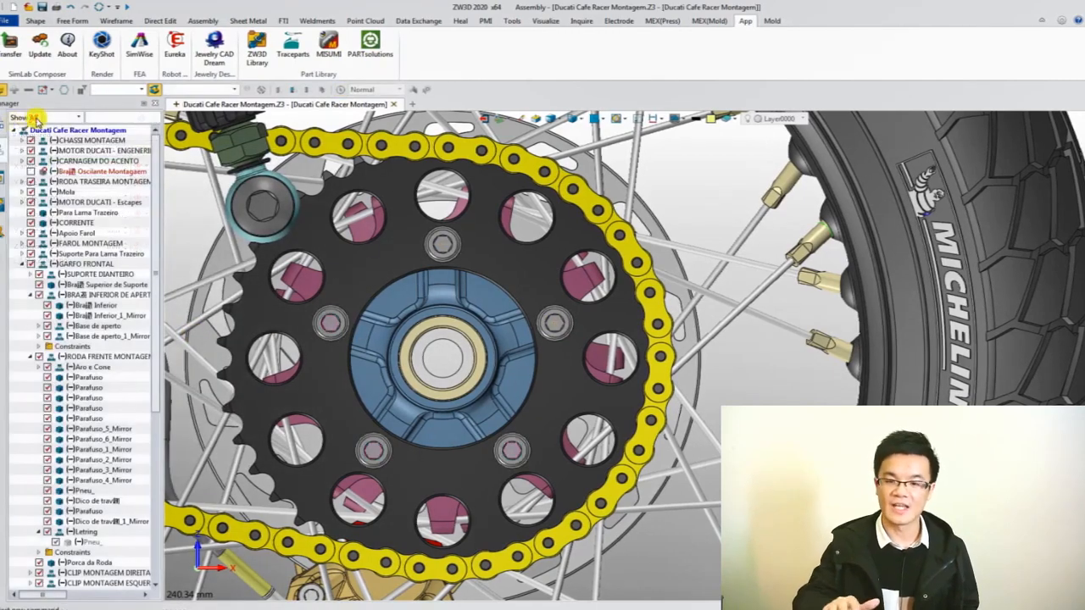
{"action": "right_click_drag", "start_coordinate": [704, 236], "coordinate": [650, 262]}
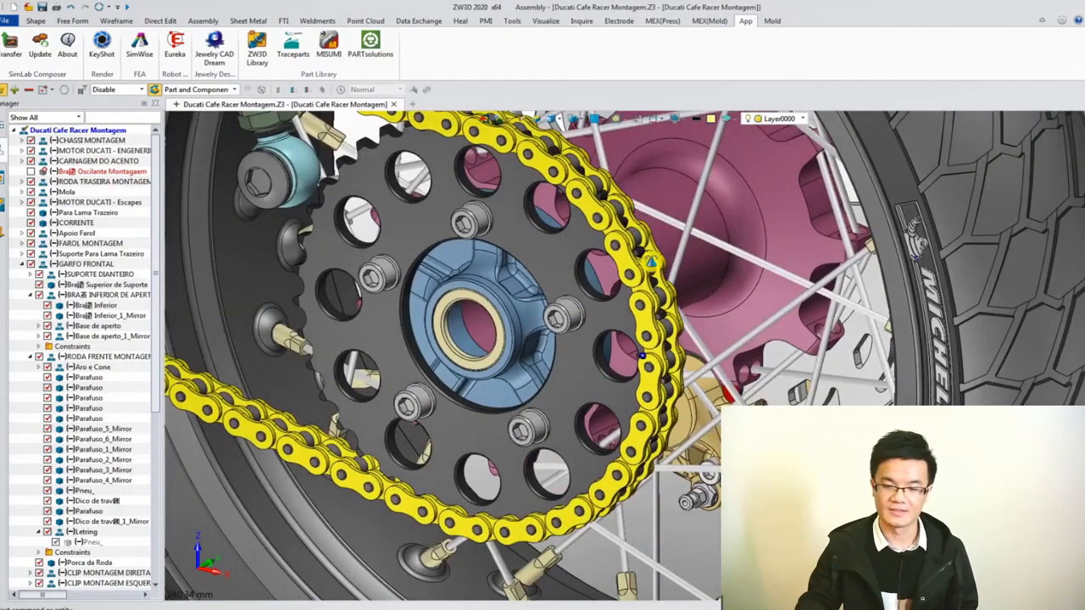
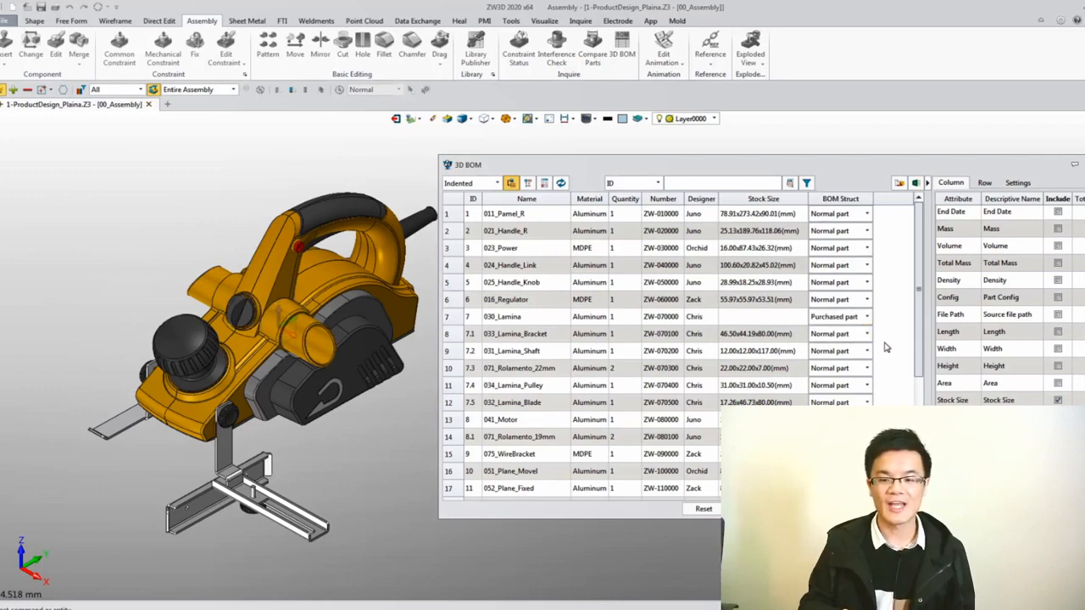
Step: Export the planer assembly's 3D BOM to the Desktop as the Excel file 00_Assembly.xlsx
{"action": "left_click", "coordinate": [916, 183]}
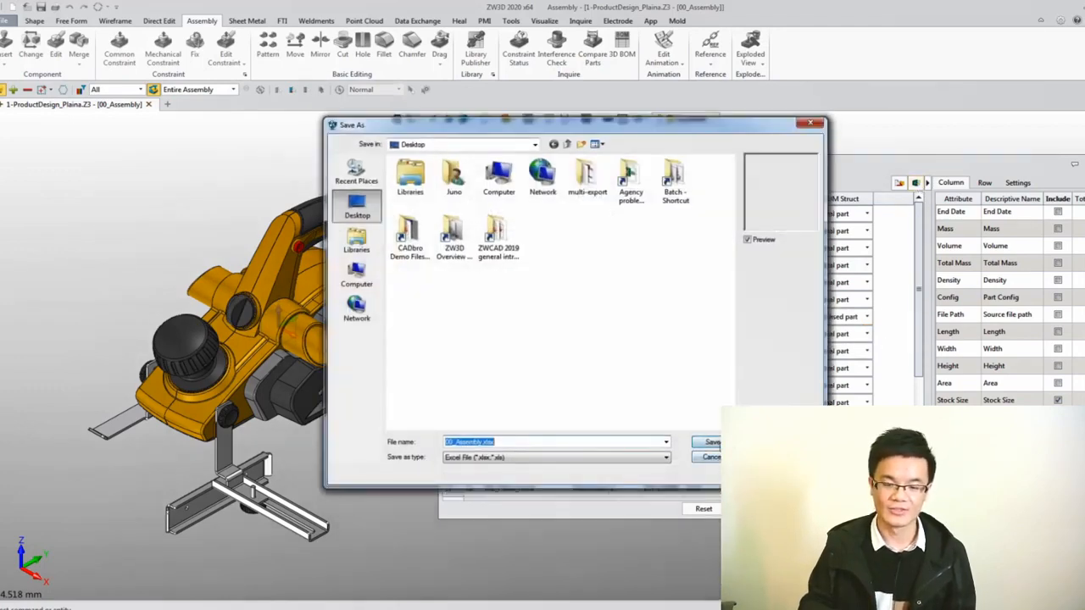
{"action": "left_click", "coordinate": [717, 442]}
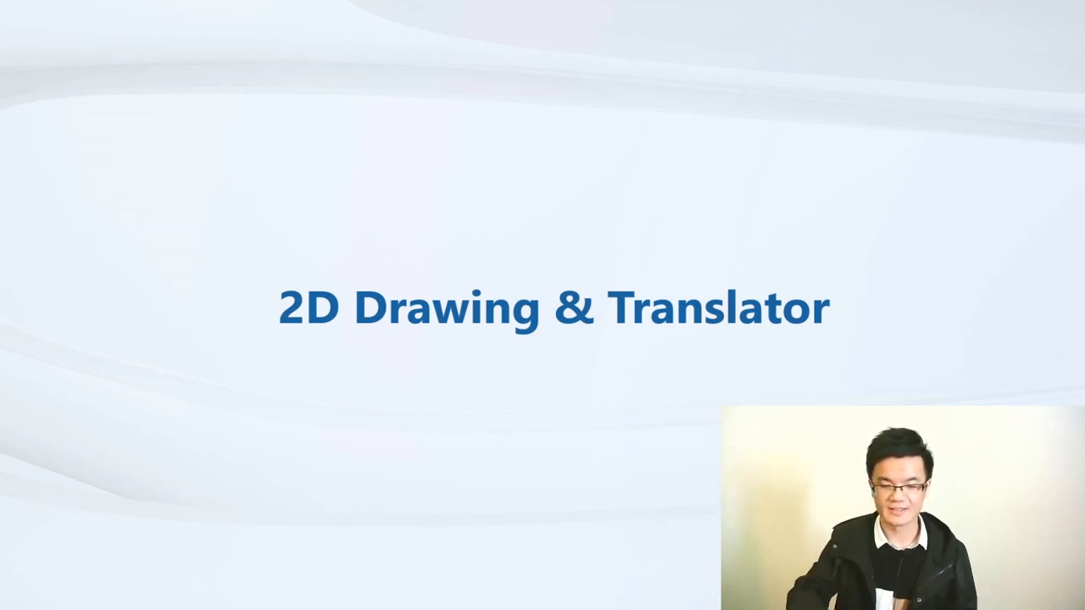
{"action": "key", "text": "Right"}
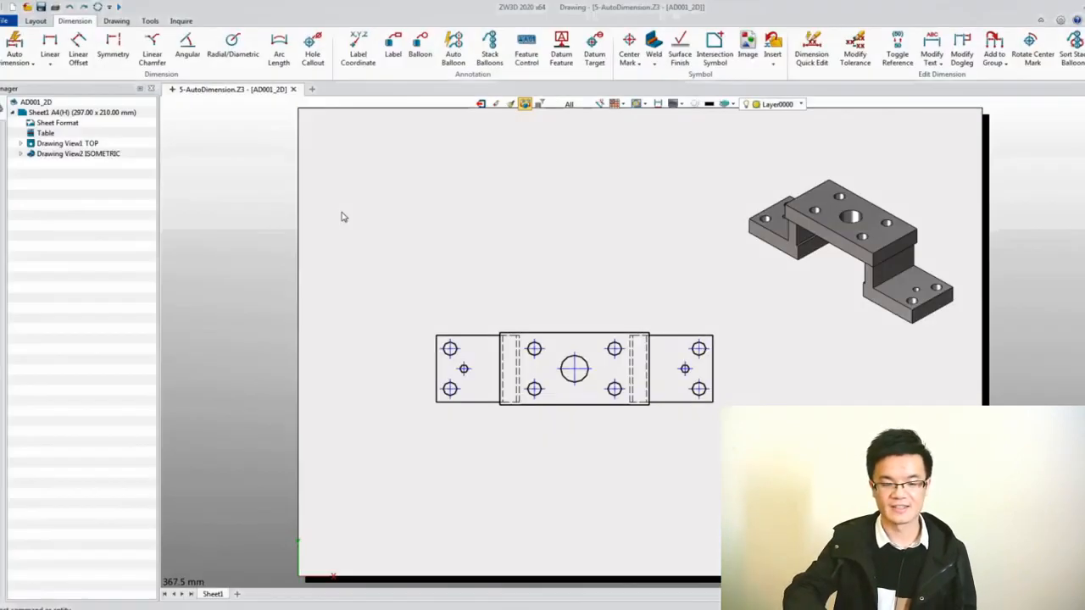
Step: Auto-dimension the top view with the large central hole as origin, using All entities and Baseline vertical dimensions placed right of view
{"action": "left_click", "coordinate": [18, 56]}
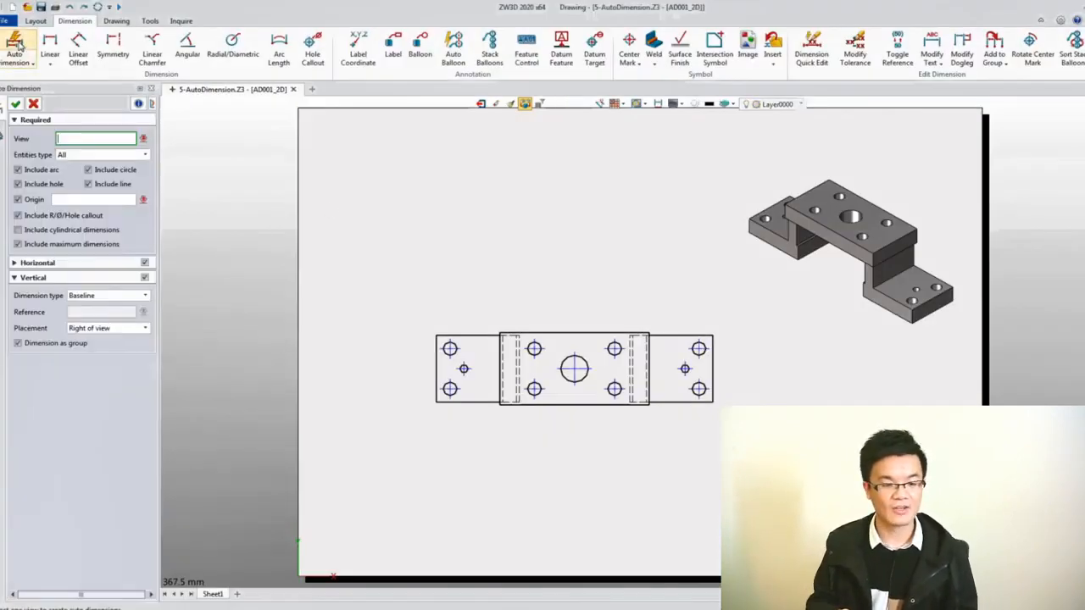
{"action": "left_click", "coordinate": [563, 336]}
{"action": "left_click", "coordinate": [574, 370]}
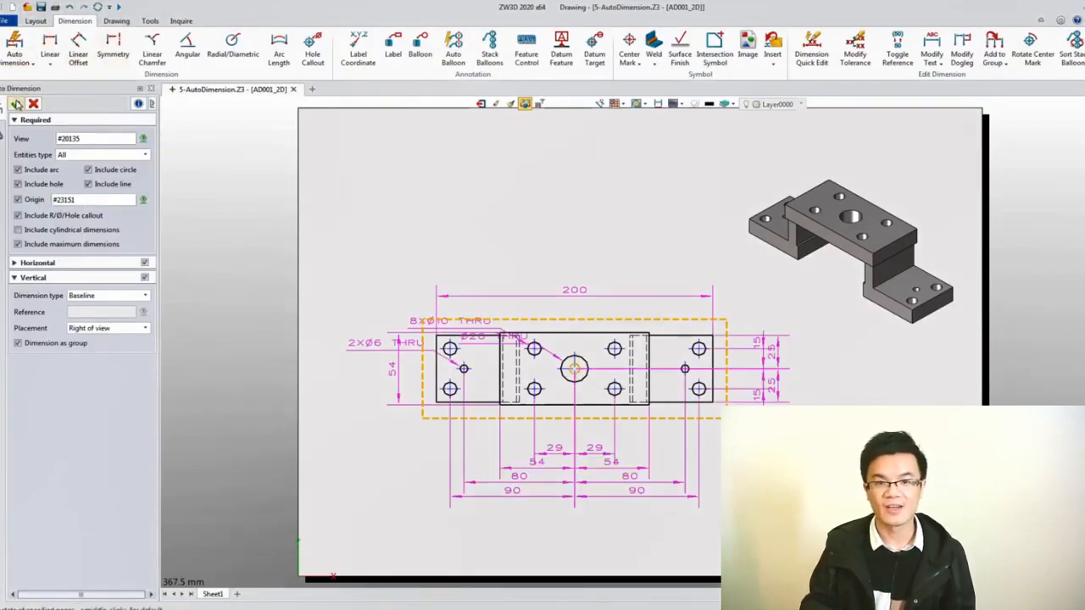
{"action": "left_click", "coordinate": [17, 104]}
Step: Reposition the 2xØ6, 8xØ10 and Ø20 THRU hole callouts clear of the part outline and other annotations
{"action": "left_click_drag", "start_coordinate": [376, 349], "coordinate": [381, 463]}
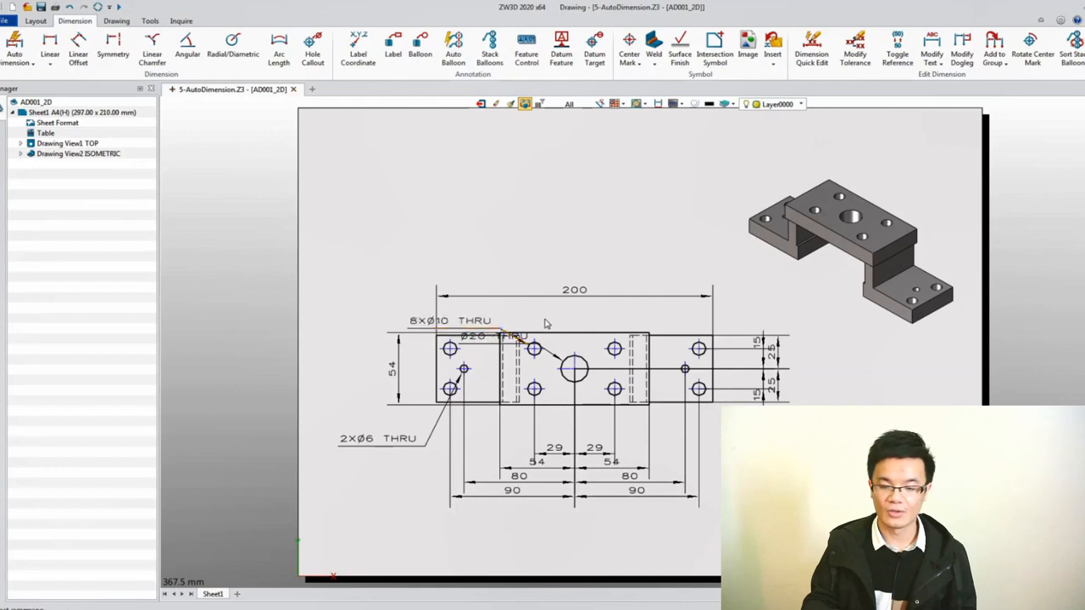
{"action": "left_click_drag", "start_coordinate": [546, 324], "coordinate": [610, 314]}
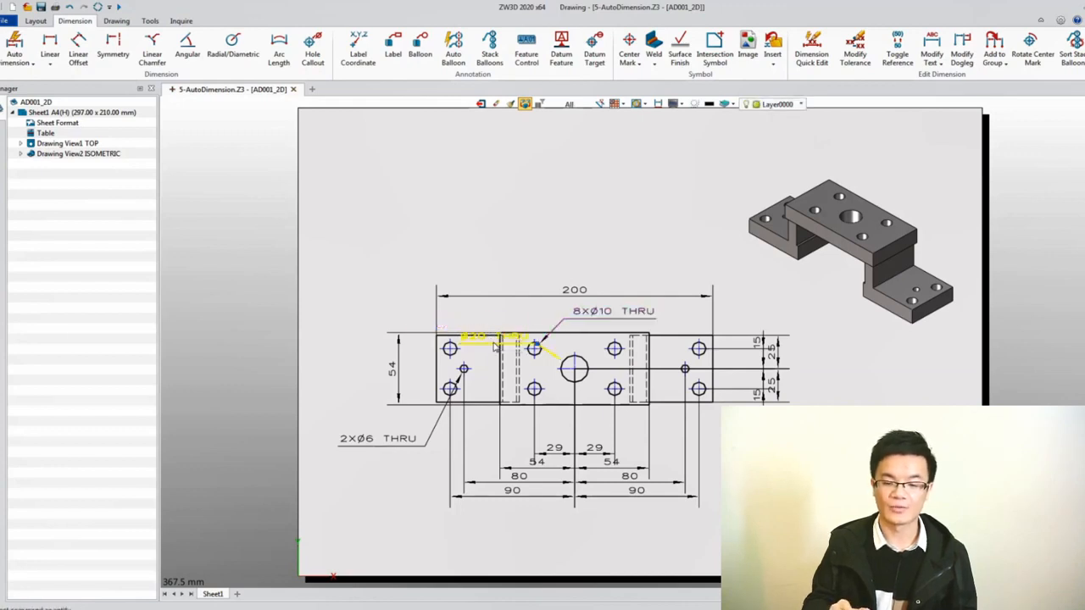
{"action": "left_click_drag", "start_coordinate": [494, 347], "coordinate": [485, 314]}
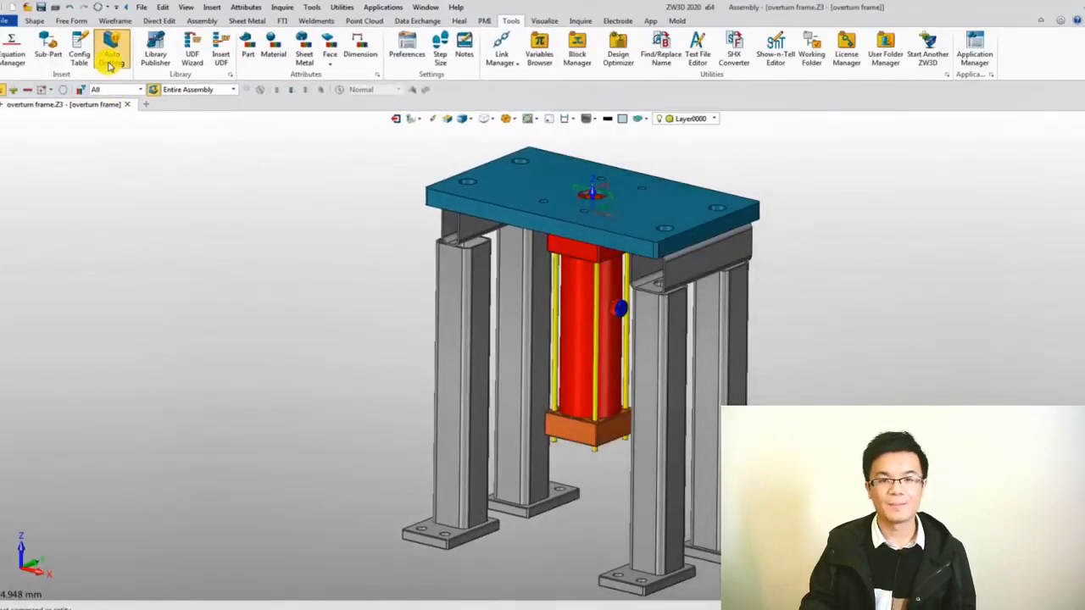
Step: Start Auto Drafting on the overturn frame assembly, select the parts on Layer0000, and switch the model selection to By filter
{"action": "left_click", "coordinate": [109, 66]}
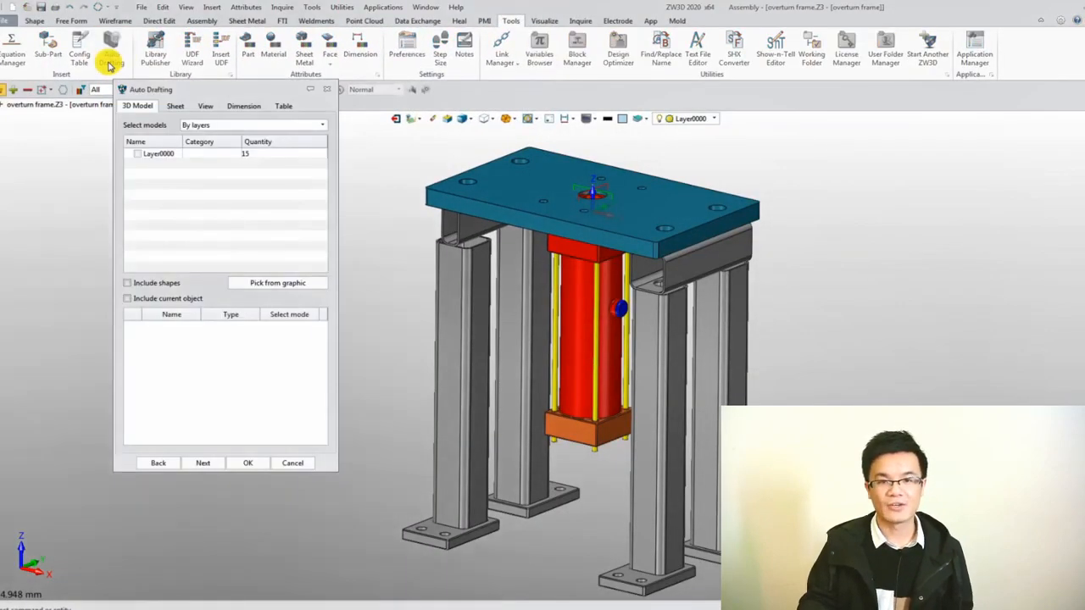
{"action": "left_click", "coordinate": [138, 153]}
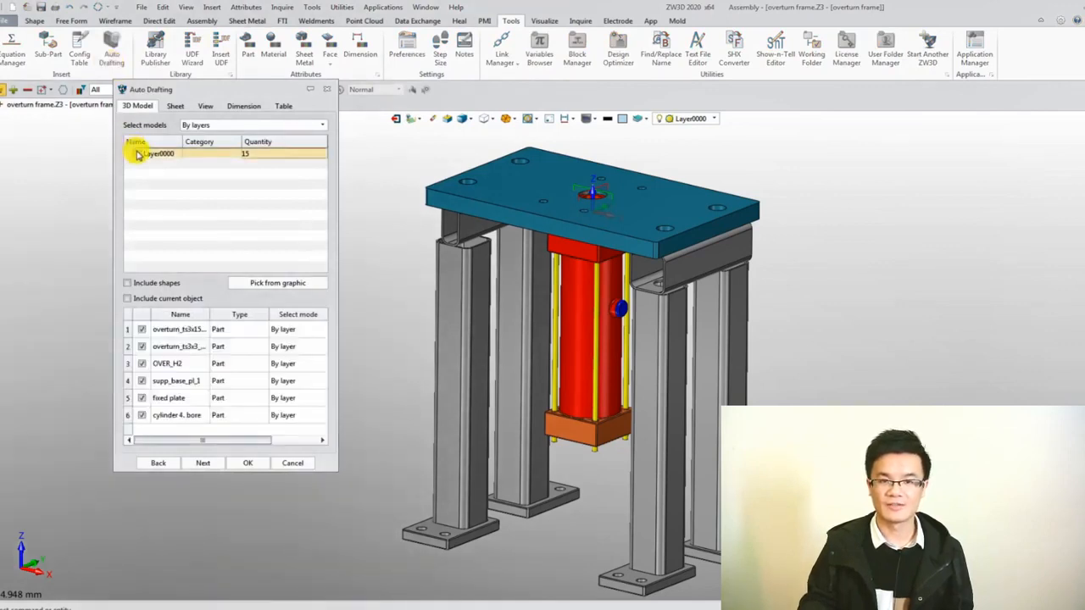
{"action": "left_click", "coordinate": [204, 125]}
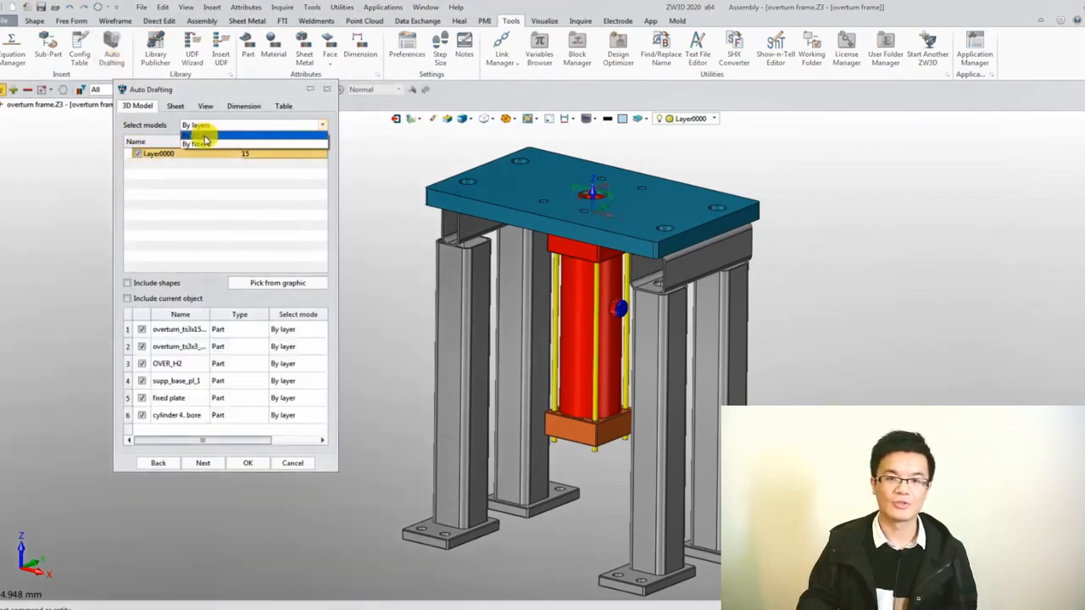
{"action": "left_click", "coordinate": [205, 145]}
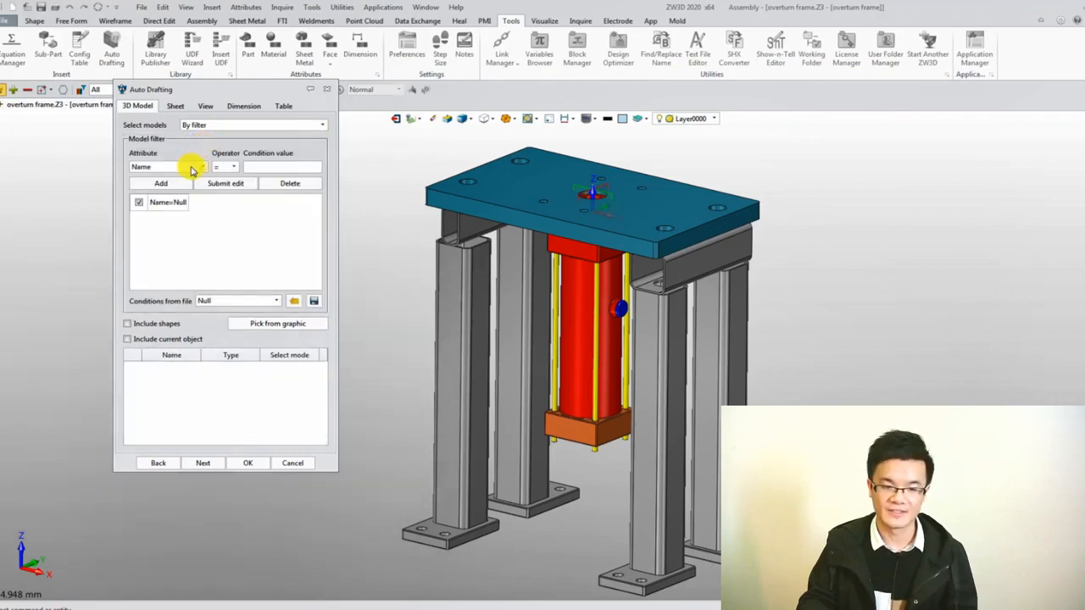
Step: Add a filter condition matching the Designer attribute to the designer's name and disable the Name=Null condition
{"action": "left_click", "coordinate": [192, 168]}
{"action": "left_click", "coordinate": [182, 203]}
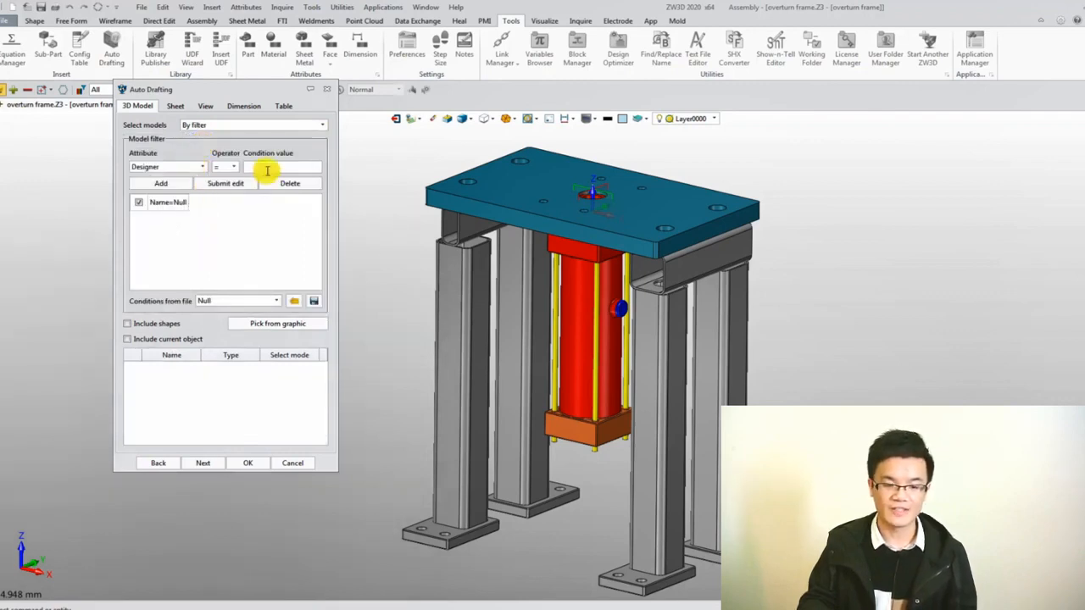
{"action": "left_click", "coordinate": [267, 169]}
{"action": "type", "text": "Juno"}
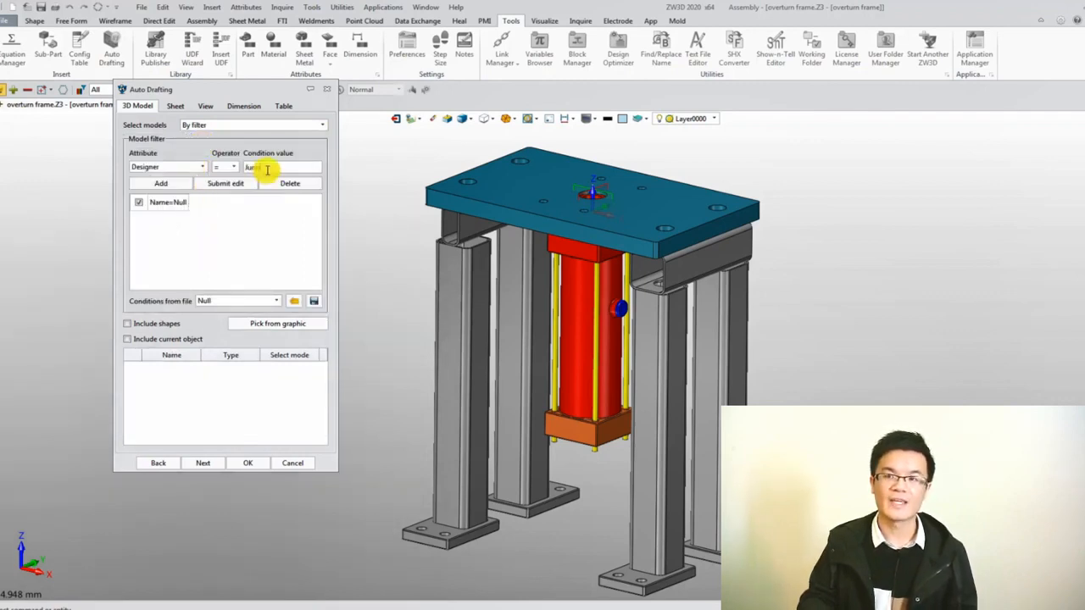
{"action": "left_click", "coordinate": [159, 186]}
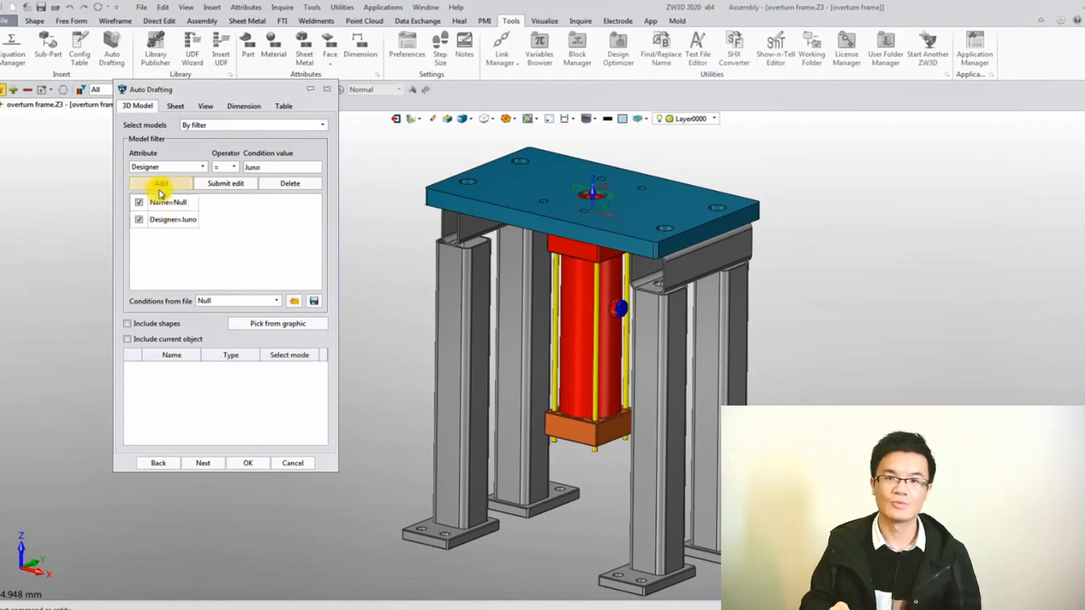
{"action": "left_click", "coordinate": [142, 204]}
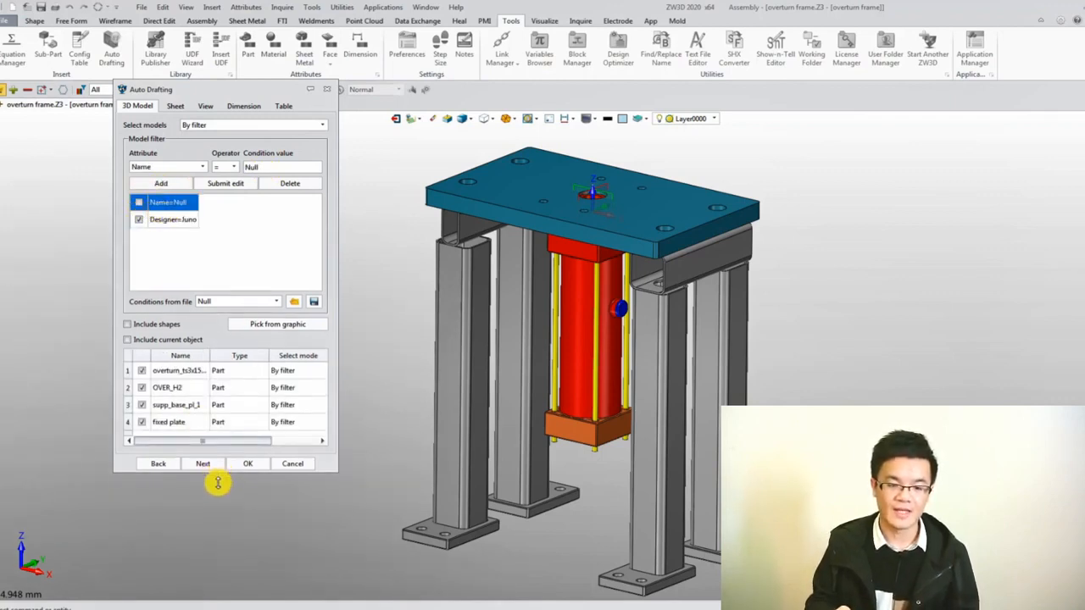
Step: Include the current overturn frame assembly among the models to draft and proceed to the sheet settings
{"action": "left_click_drag", "start_coordinate": [211, 473], "coordinate": [213, 497]}
{"action": "left_click", "coordinate": [128, 351]}
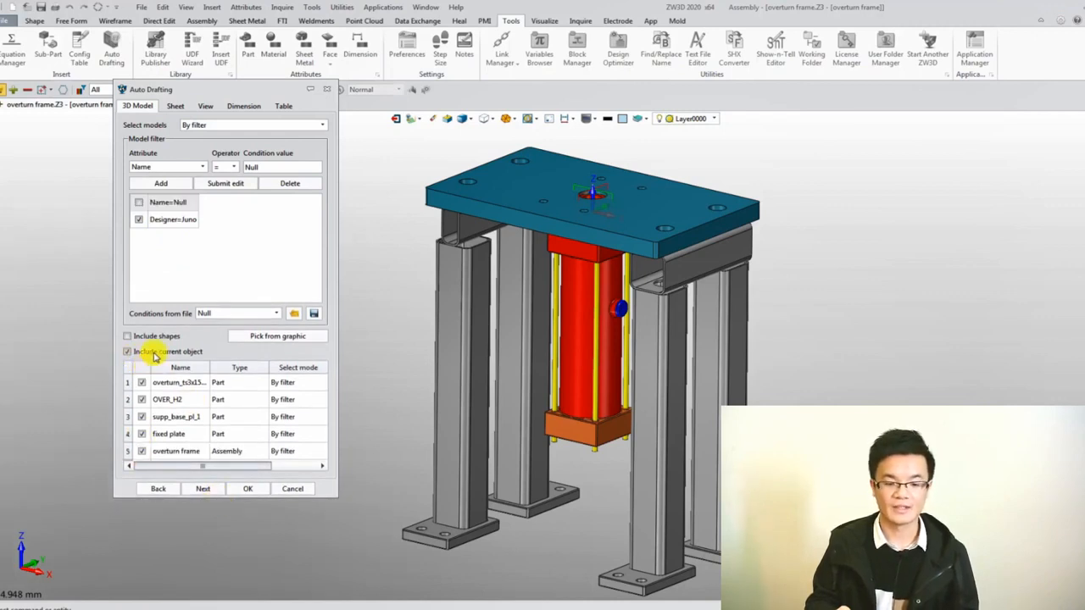
{"action": "left_click", "coordinate": [204, 489]}
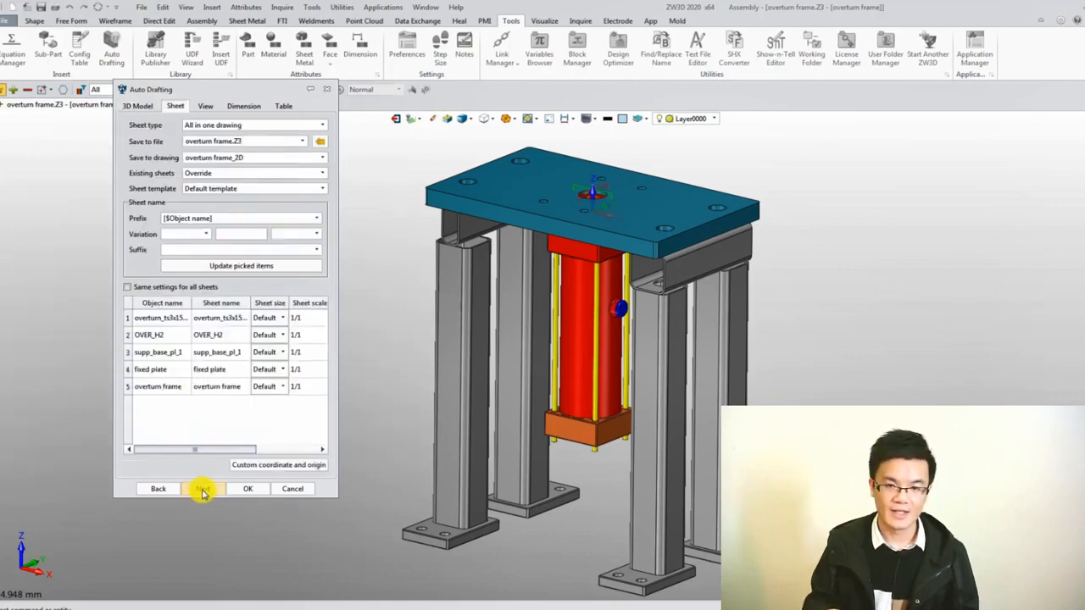
Step: Set the sheet name suffix to -auto and apply it to all listed sheets from the first part to the overturn frame
{"action": "left_click", "coordinate": [200, 250]}
{"action": "type", "text": "-auto"}
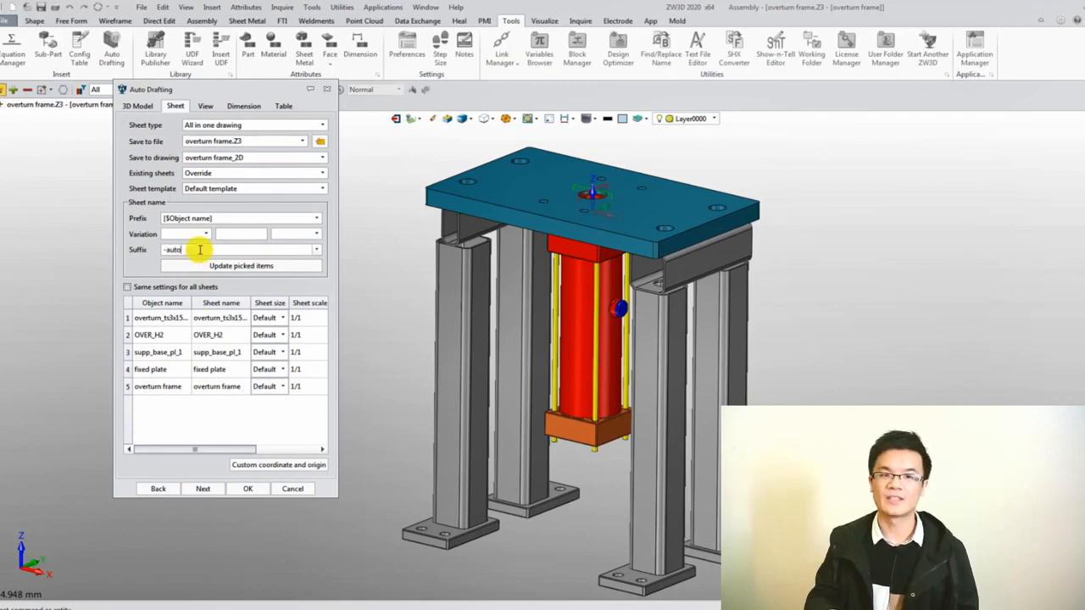
{"action": "left_click", "coordinate": [212, 317]}
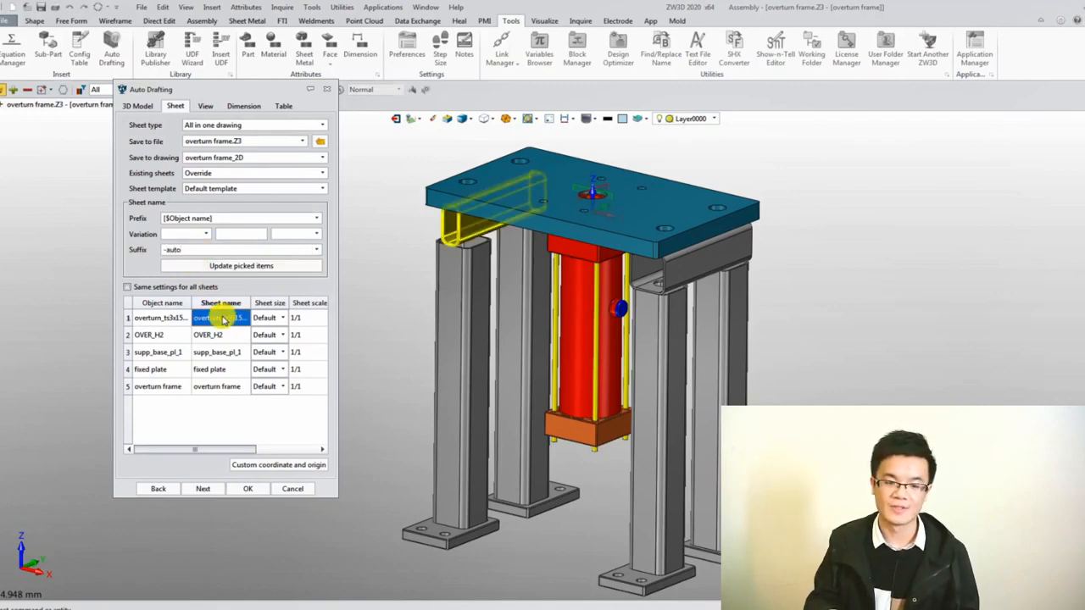
{"action": "left_click", "coordinate": [222, 386], "text": "shift"}
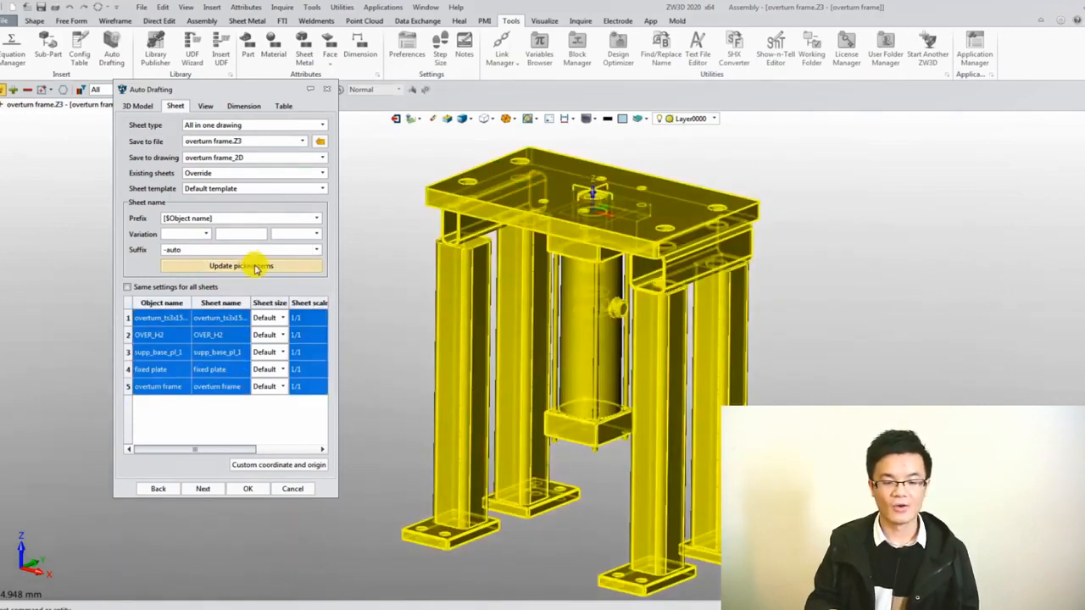
{"action": "left_click", "coordinate": [254, 266]}
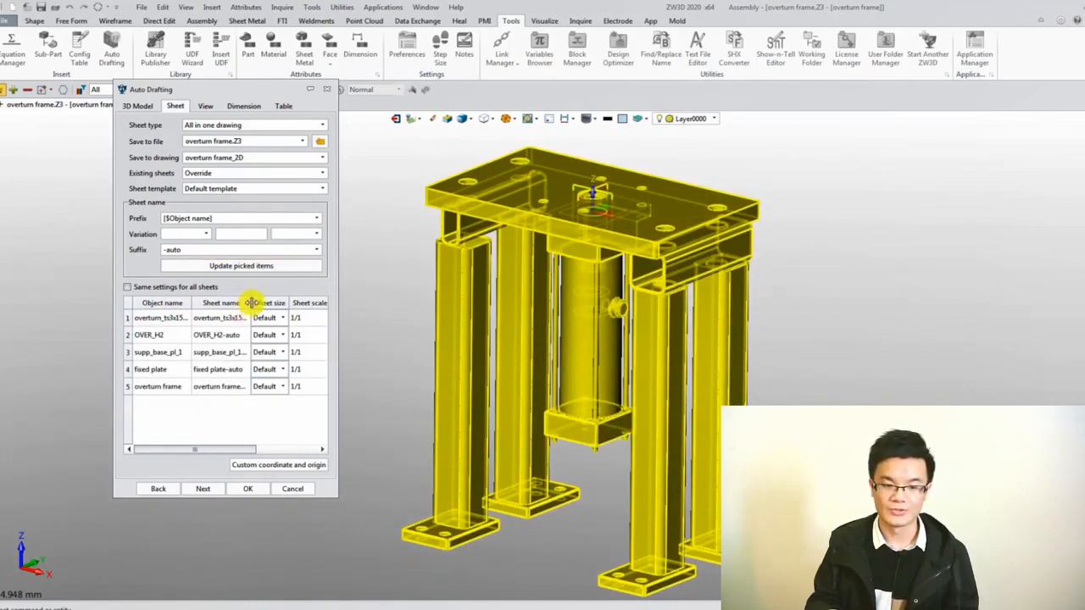
Step: Apply the same settings to all sheets with the sheet size A3_H(ISO), and continue to the view settings
{"action": "left_click_drag", "start_coordinate": [251, 303], "coordinate": [269, 303]}
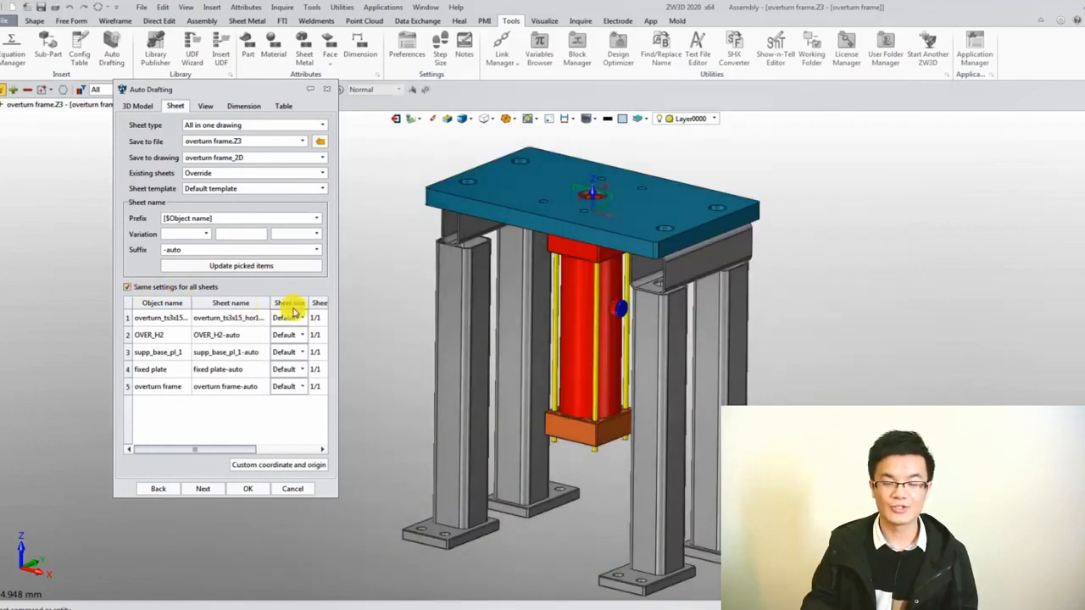
{"action": "left_click_drag", "start_coordinate": [311, 305], "coordinate": [320, 303]}
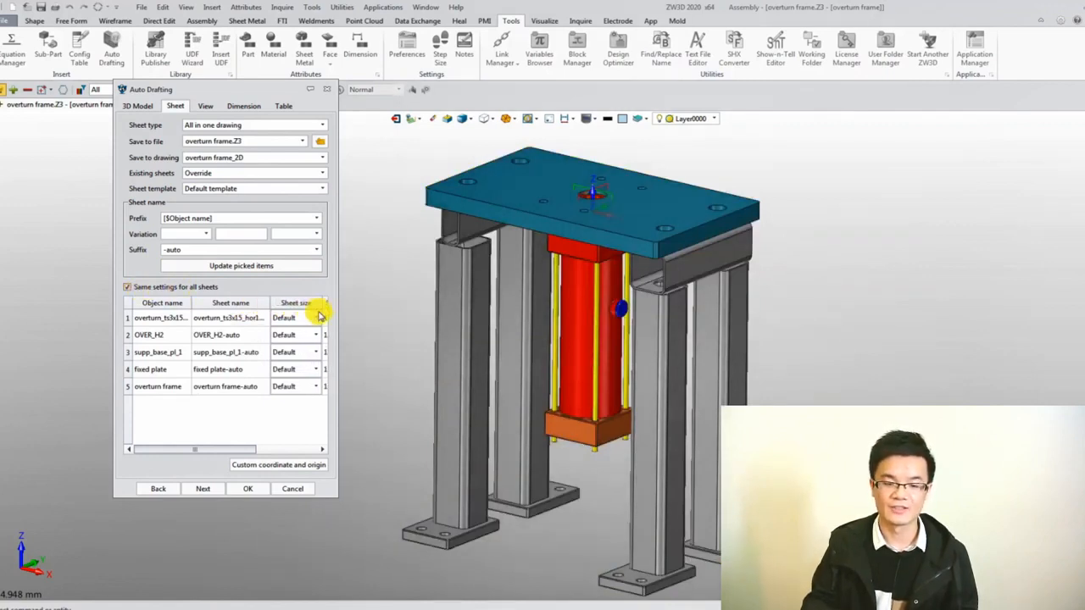
{"action": "left_click", "coordinate": [315, 318]}
{"action": "scroll", "coordinate": [301, 368], "scroll_direction": "down", "scroll_amount": 2}
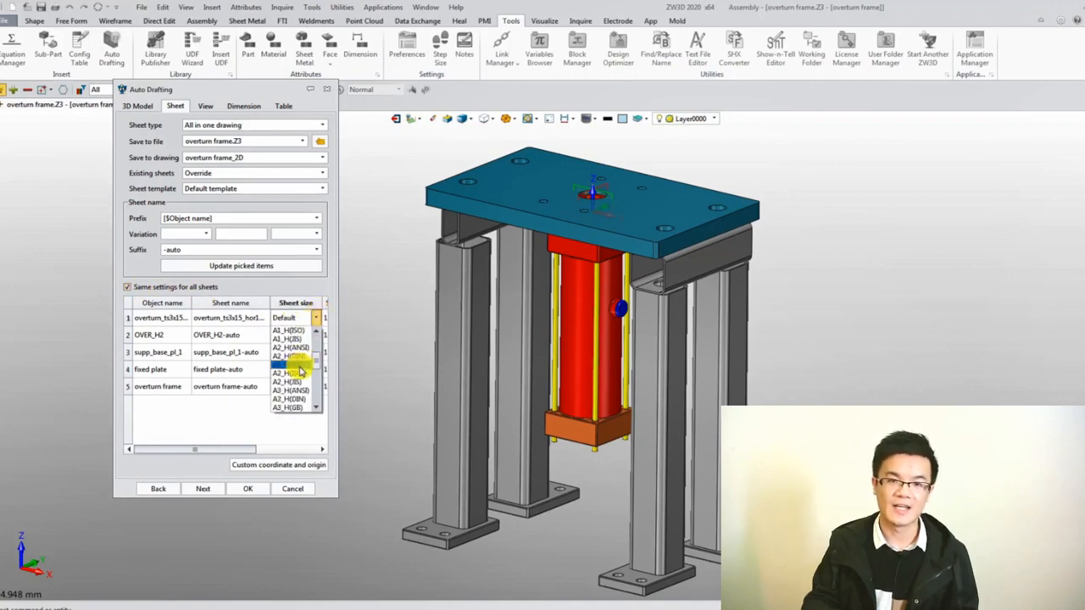
{"action": "left_click", "coordinate": [299, 390]}
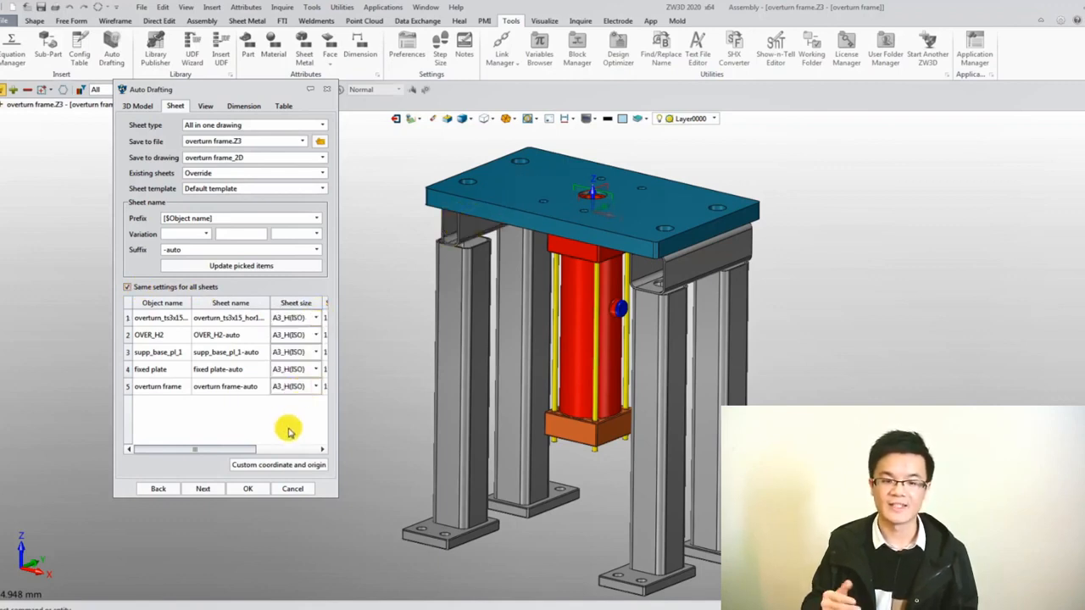
{"action": "left_click", "coordinate": [206, 489]}
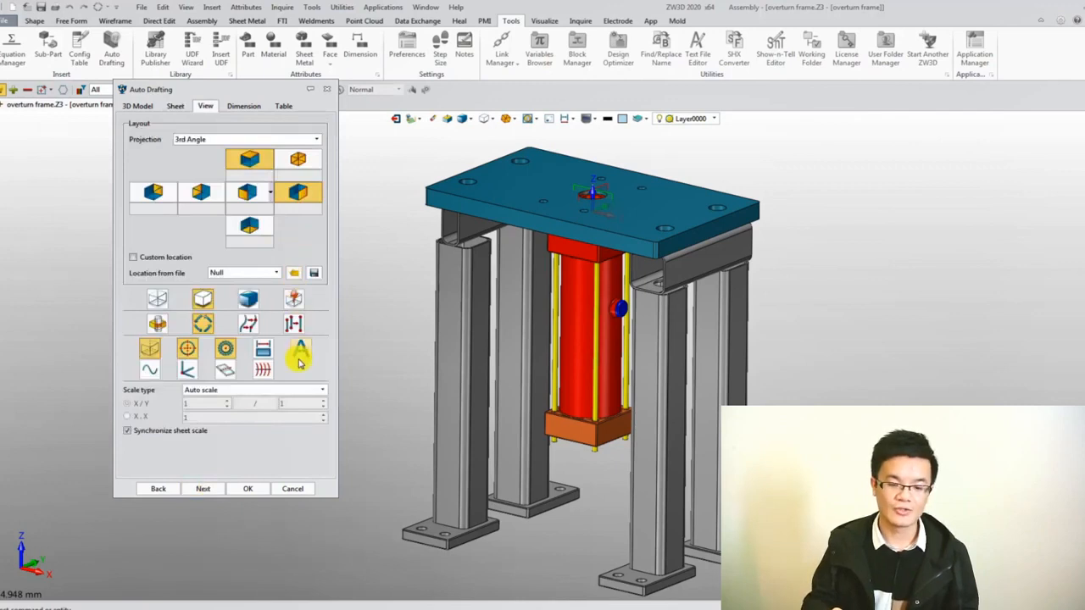
Step: Keep the view settings, add the top view to auto dimensioning, exclude arcs, holes and circles, and enable maximum dimensions
{"action": "left_click", "coordinate": [217, 489]}
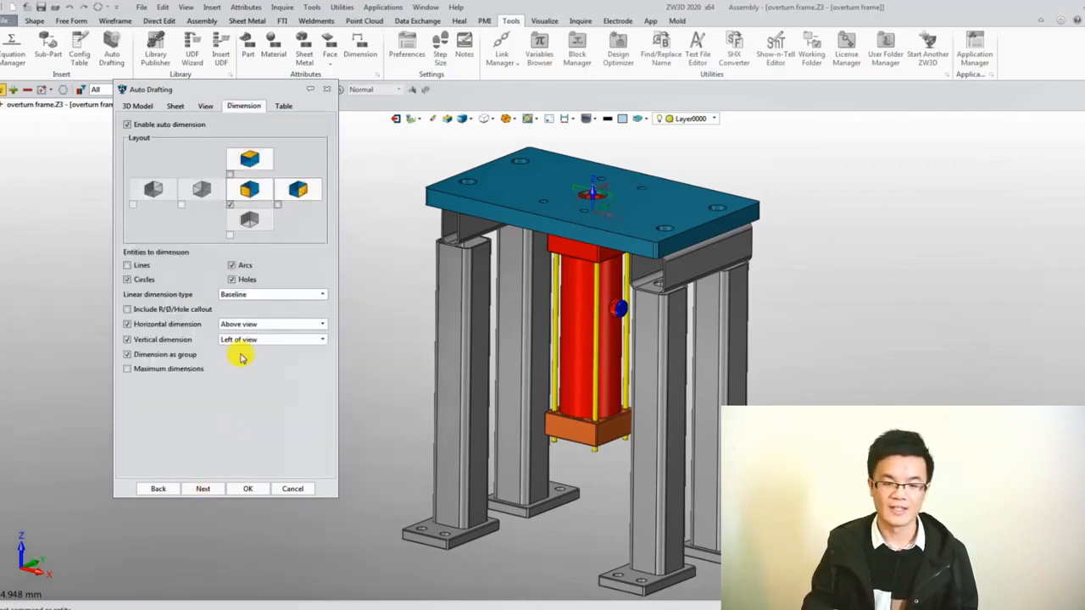
{"action": "left_click", "coordinate": [230, 174]}
{"action": "left_click", "coordinate": [231, 265]}
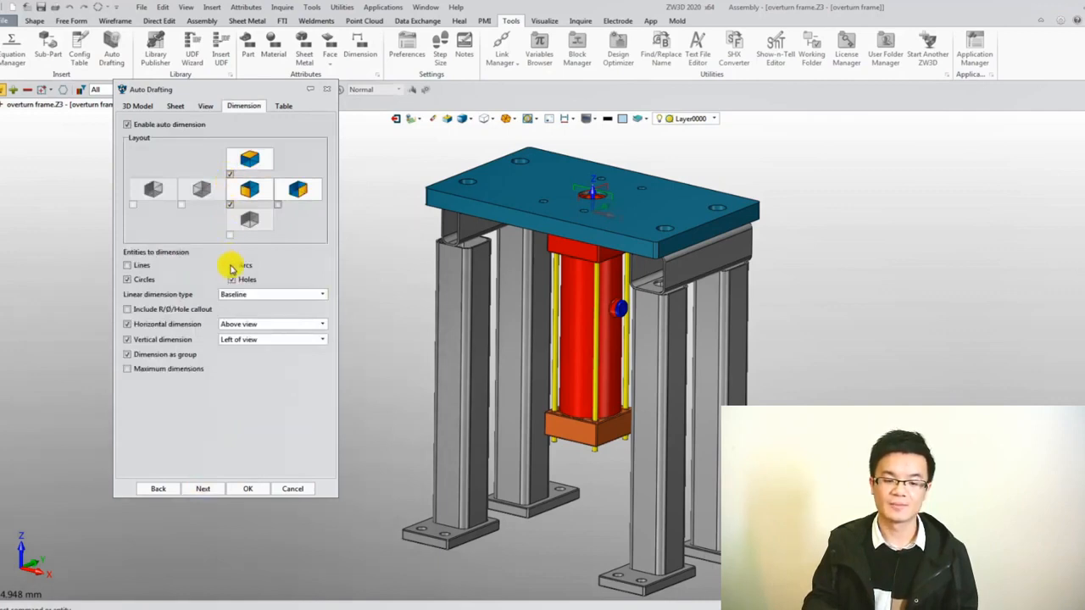
{"action": "left_click", "coordinate": [232, 280]}
{"action": "left_click", "coordinate": [127, 280]}
{"action": "left_click", "coordinate": [127, 369]}
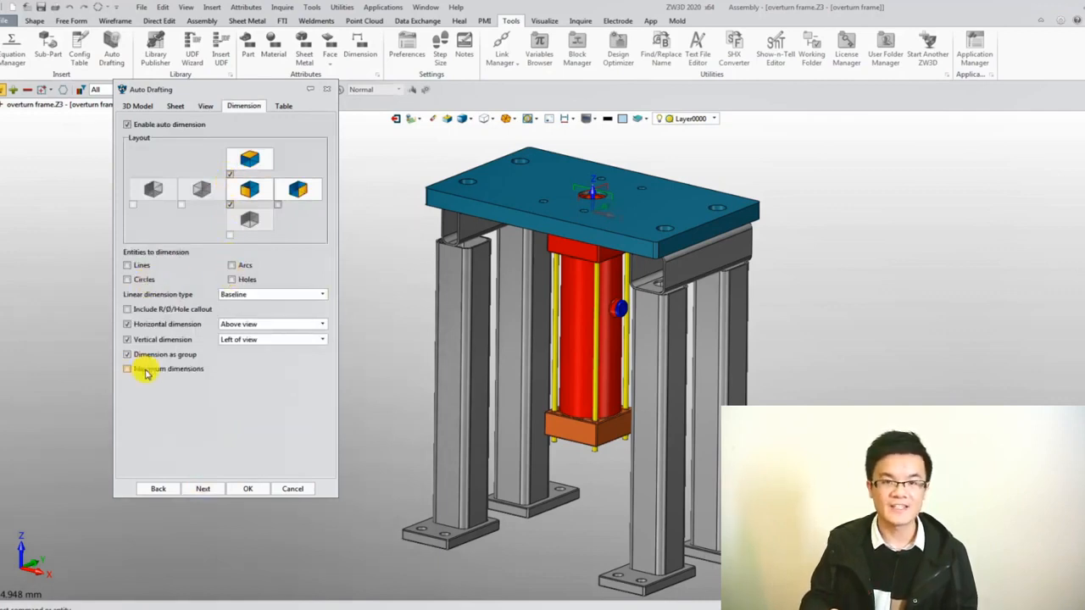
{"action": "left_click", "coordinate": [206, 490]}
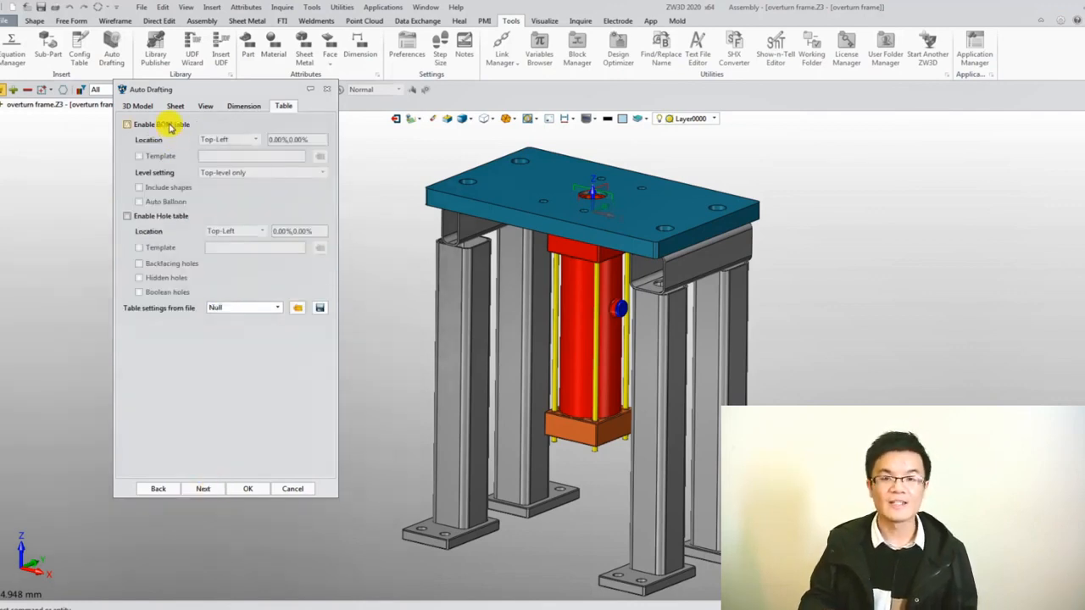
Step: Enable the BOM table at the Top-Right location with position 97.62%,96.63%, and generate the drawing sheets
{"action": "left_click", "coordinate": [170, 126]}
{"action": "left_click", "coordinate": [244, 140]}
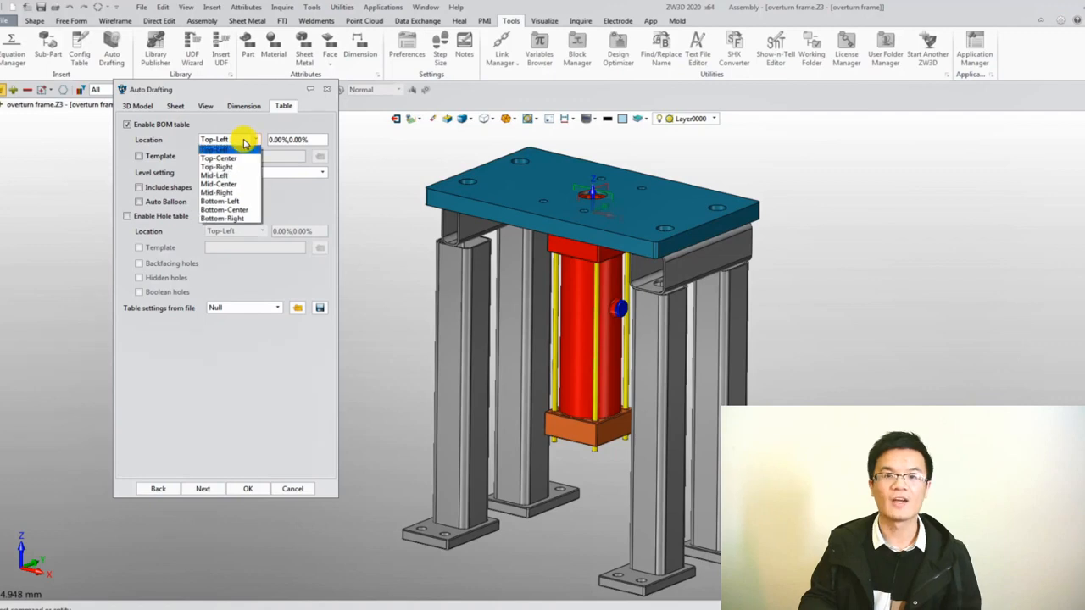
{"action": "left_click", "coordinate": [244, 167]}
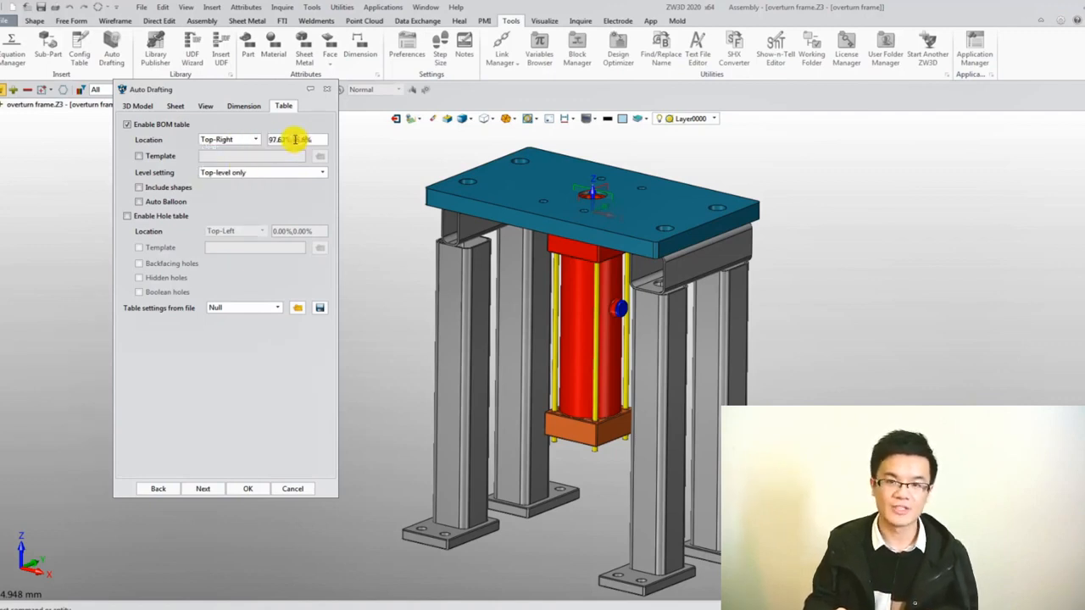
{"action": "type", "text": "3"}
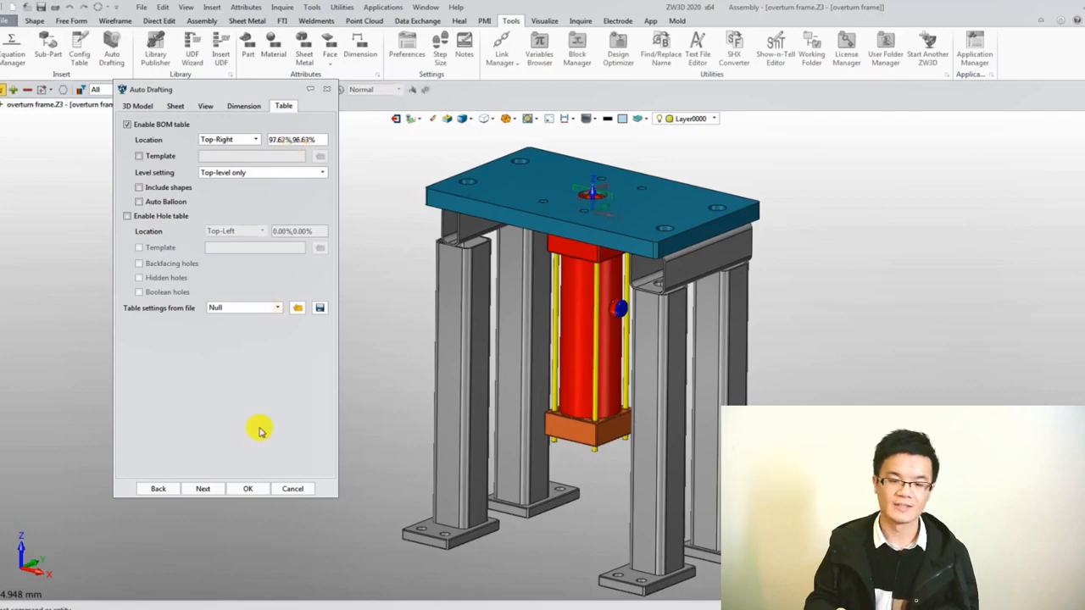
{"action": "left_click", "coordinate": [256, 488]}
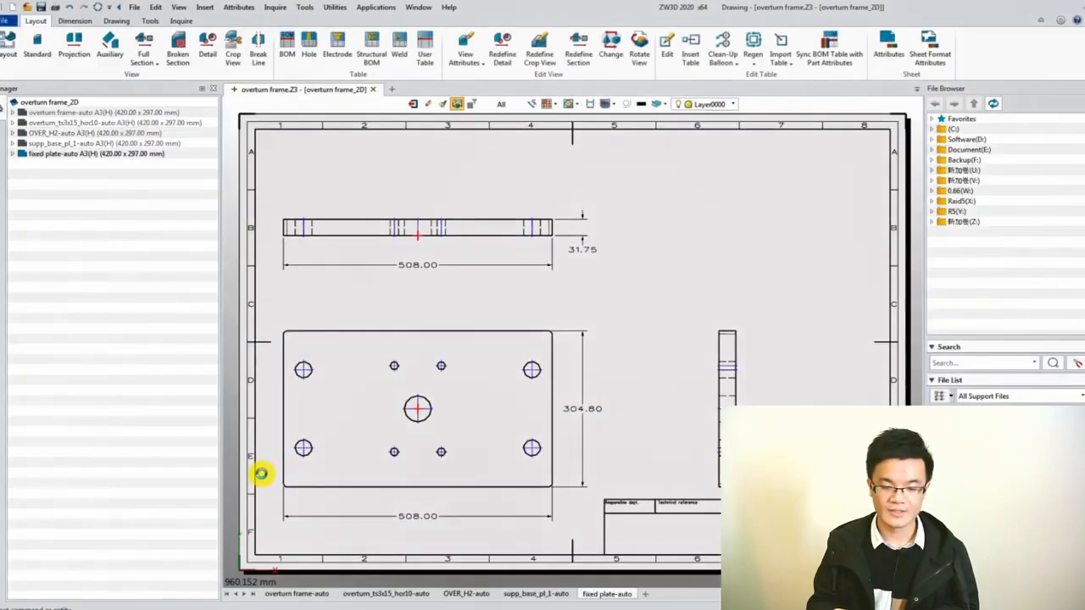
Step: Review the generated sheets from the overturn frame through the individual parts to the fixed plate, and return to the overturn frame sheet
{"action": "left_click", "coordinate": [300, 596]}
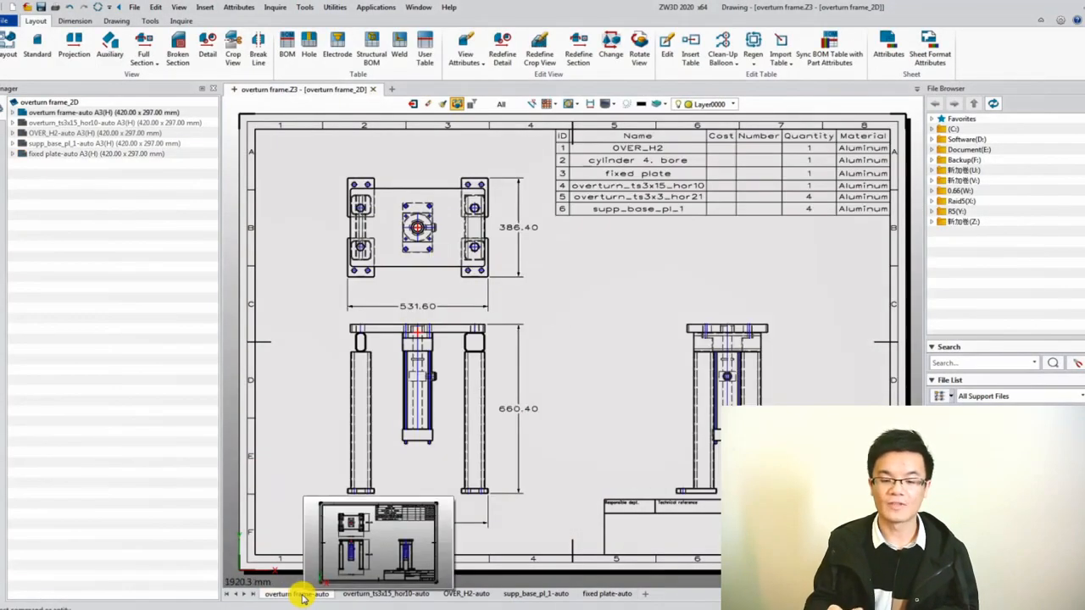
{"action": "left_click", "coordinate": [351, 594]}
{"action": "left_click", "coordinate": [467, 594]}
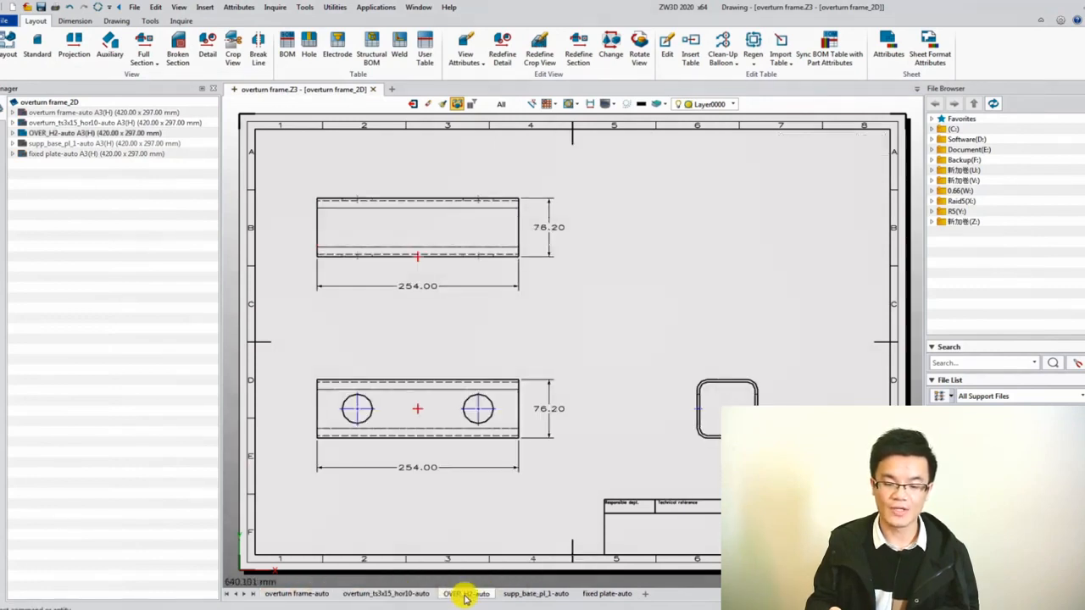
{"action": "left_click", "coordinate": [521, 596]}
{"action": "left_click", "coordinate": [596, 596]}
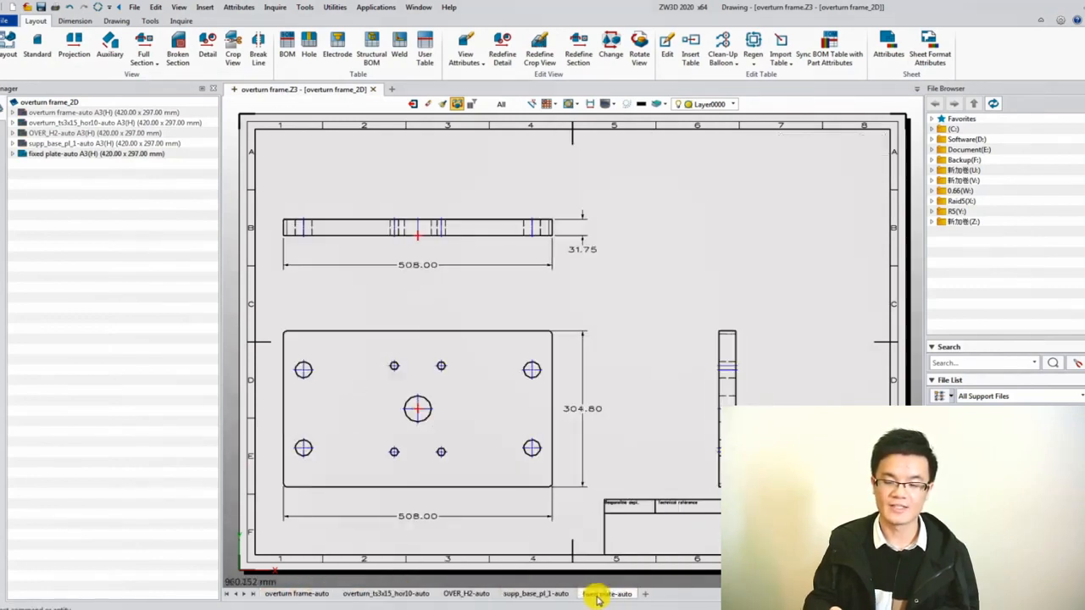
{"action": "left_click", "coordinate": [302, 594]}
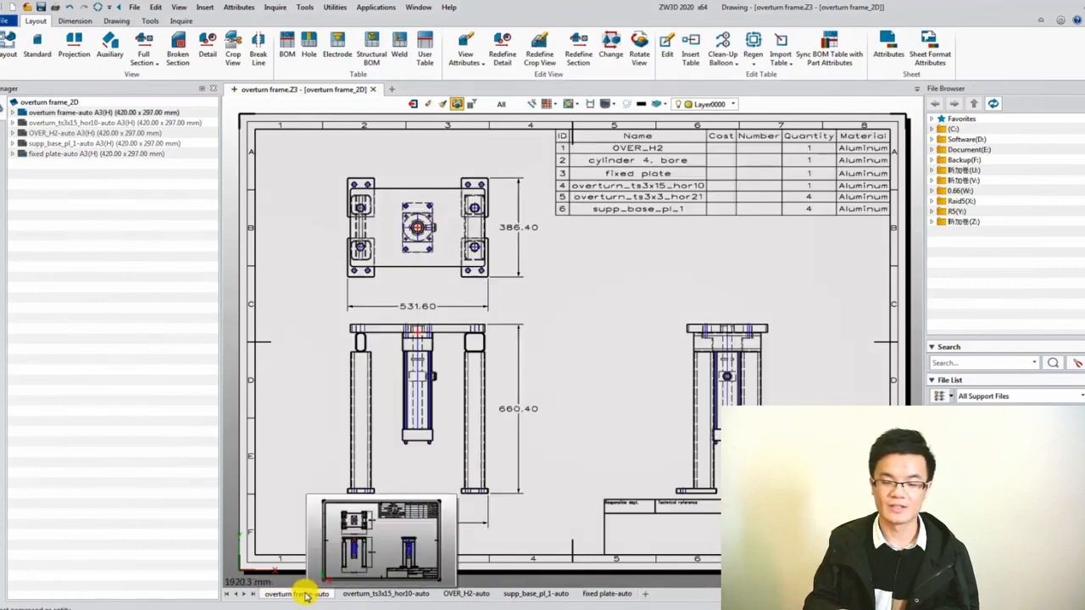